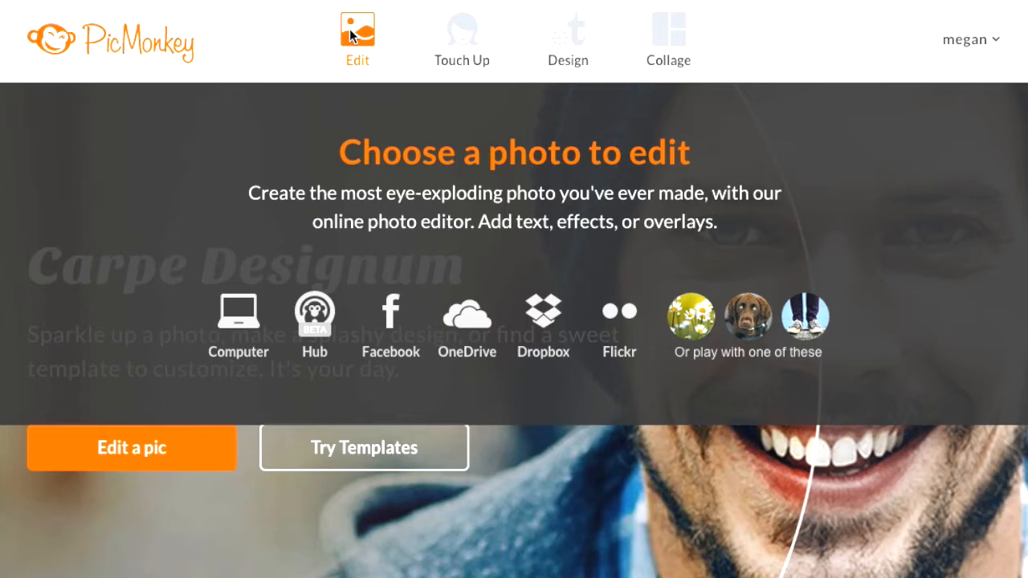
Load IMG_7954.jpg from the computer's Cards Personality folder into the PicMonkey editor
mouse_move(567, 31)
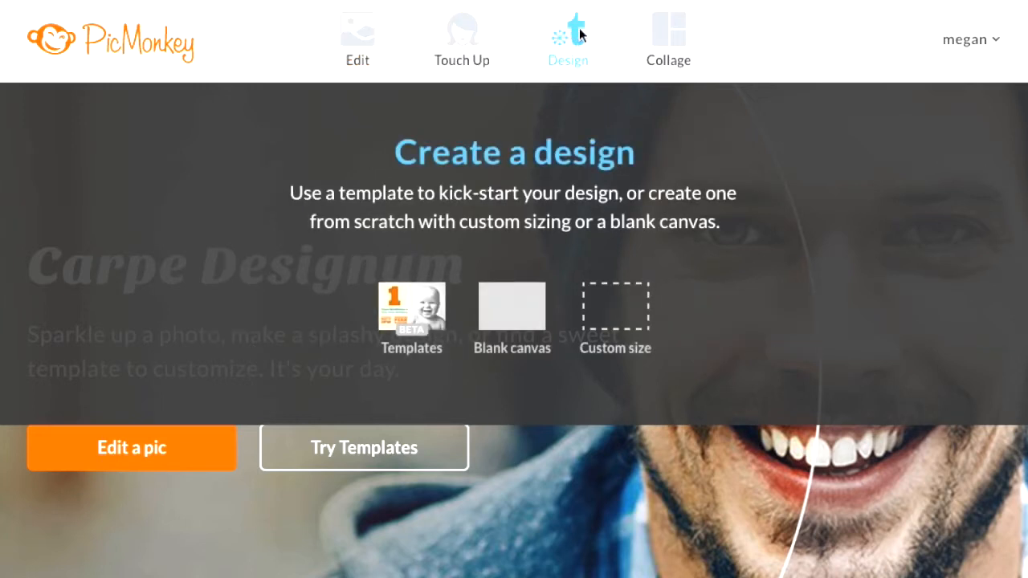
mouse_move(371, 35)
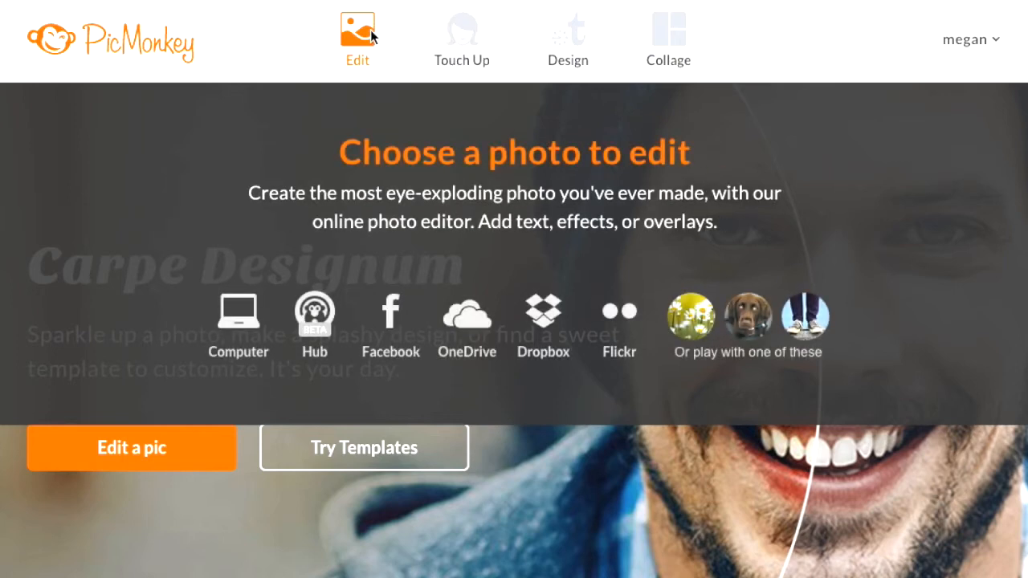
click(372, 36)
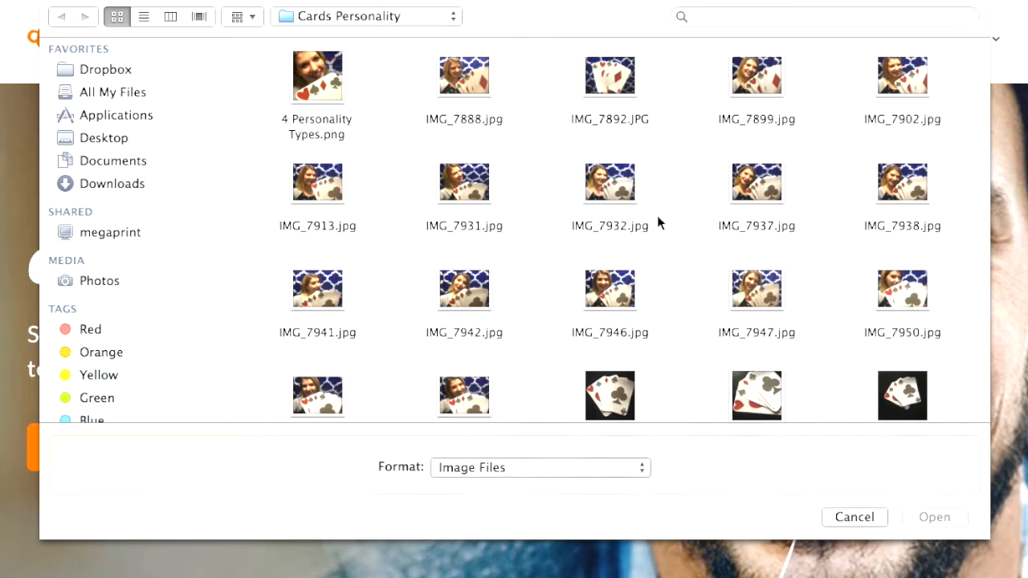
scroll(657, 216, down, 2)
scroll(657, 216, up, 2)
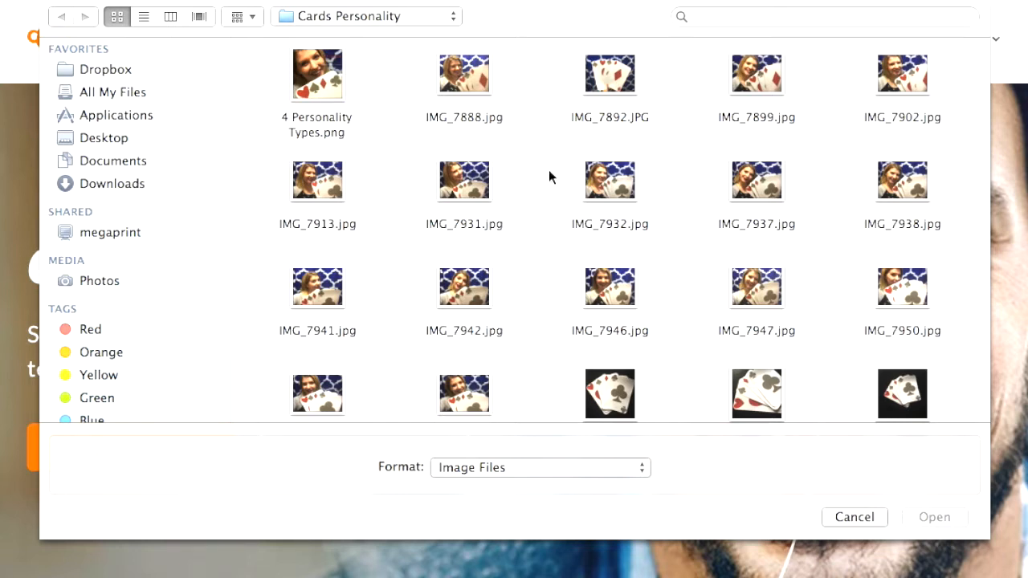
scroll(498, 294, down, 2)
click(479, 363)
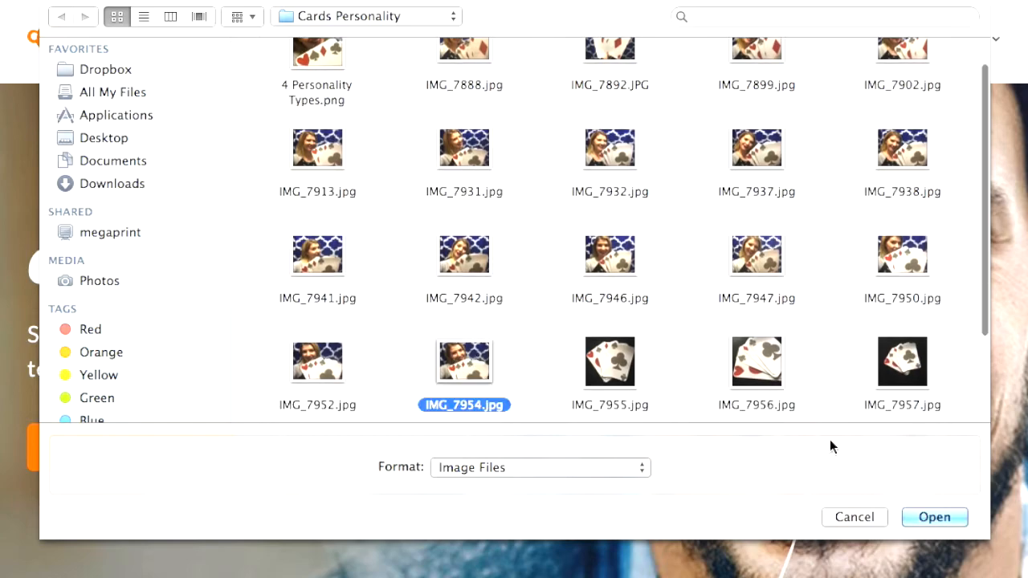
click(923, 514)
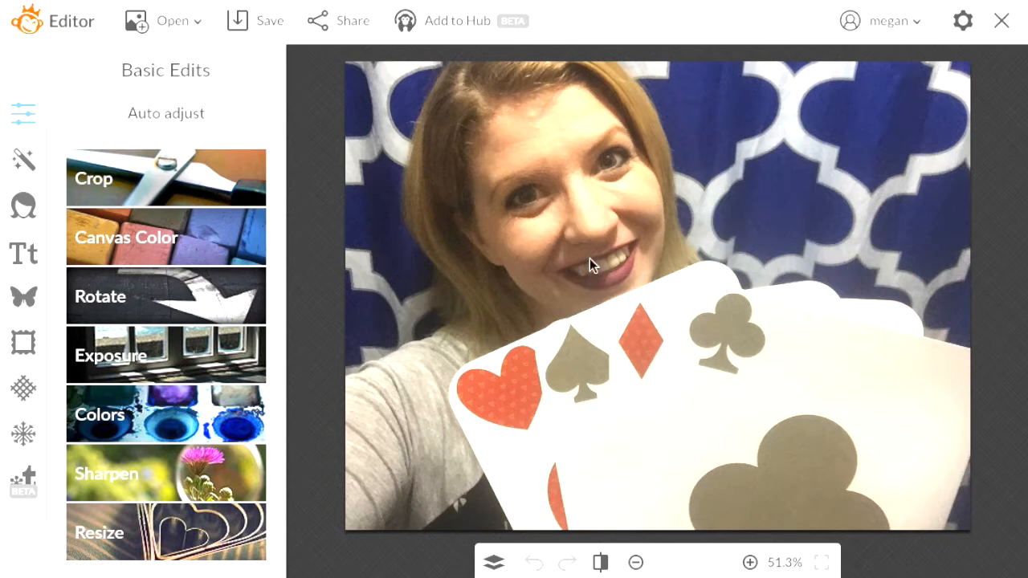
click(176, 111)
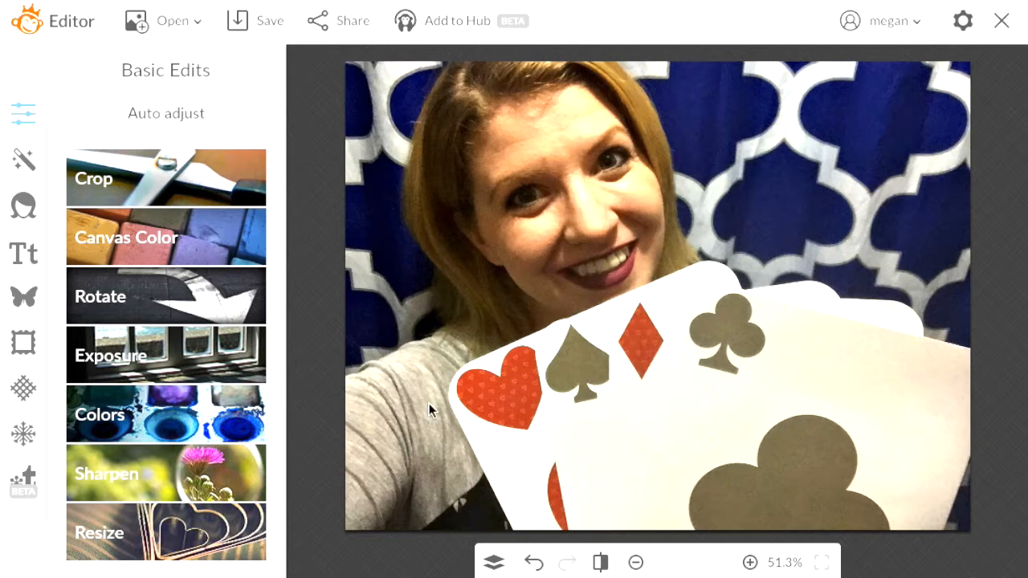
click(530, 565)
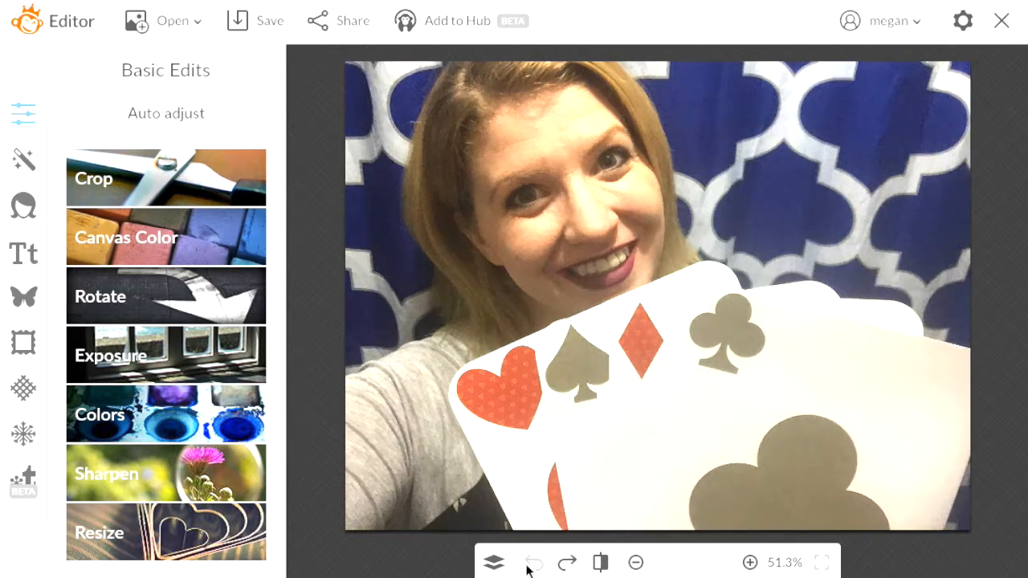
Try the Facebook Cover Photo and Pinterest pin crop presets on the photo
click(200, 165)
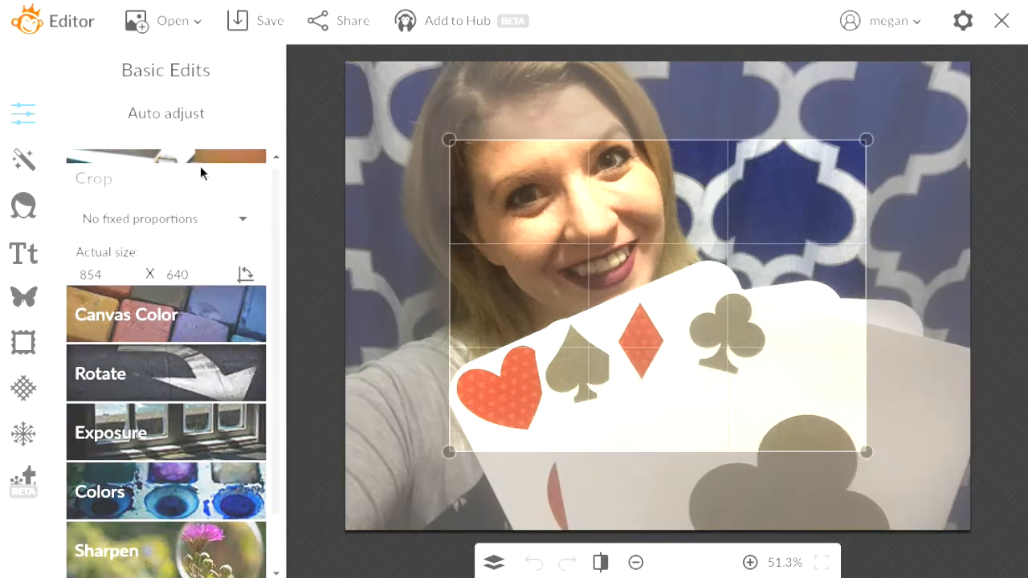
click(245, 219)
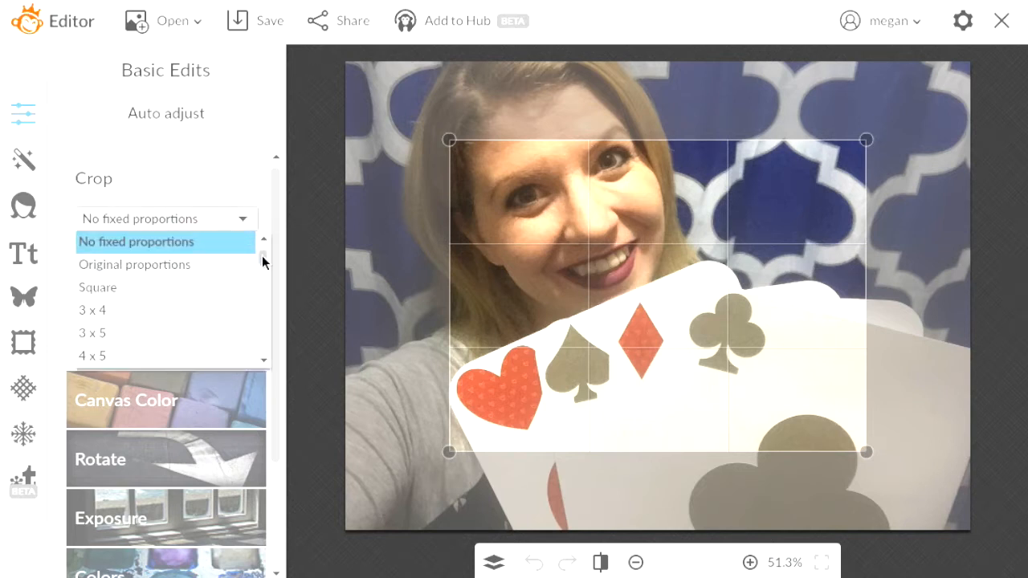
drag(264, 261, 267, 301)
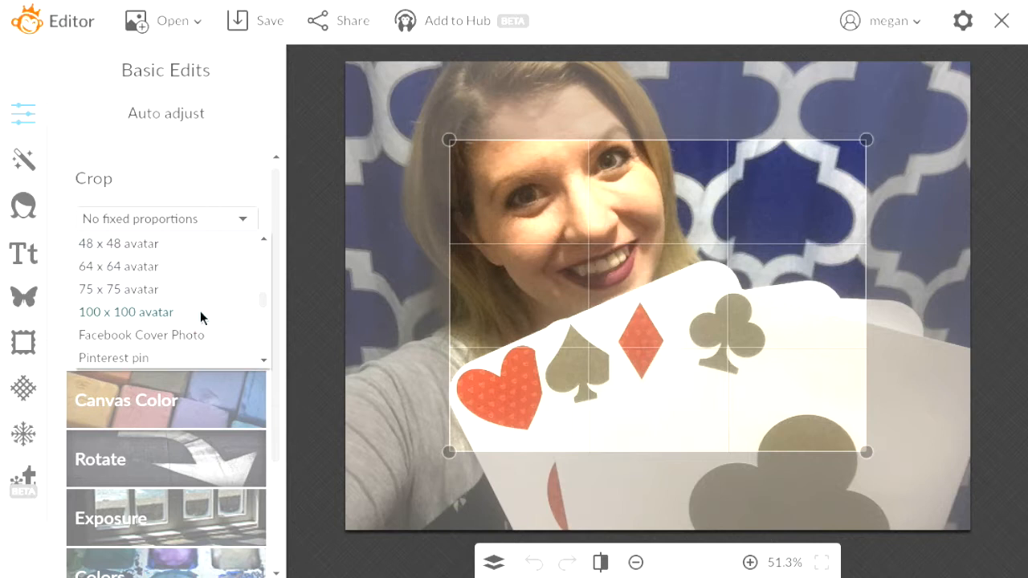
click(201, 335)
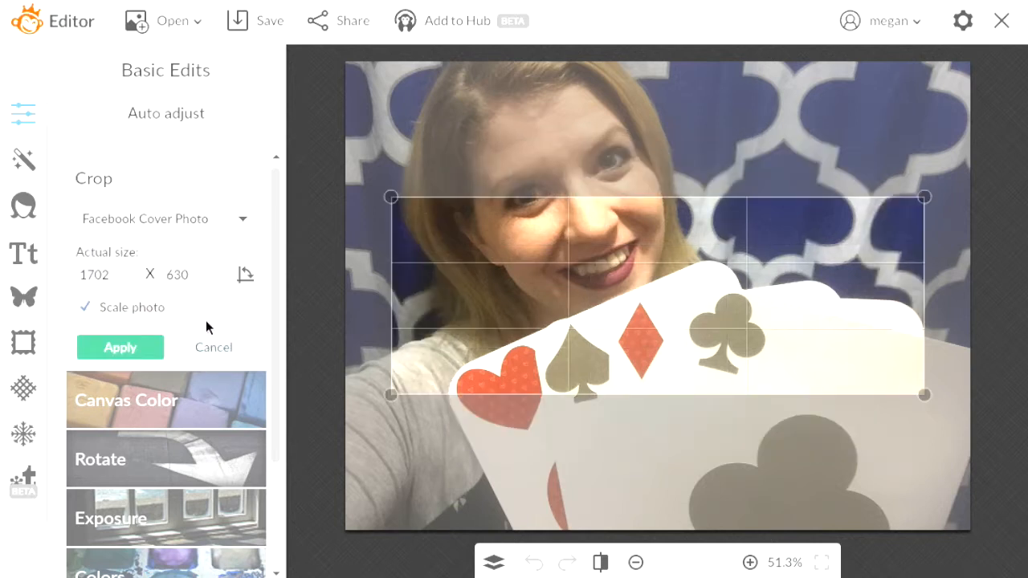
click(245, 224)
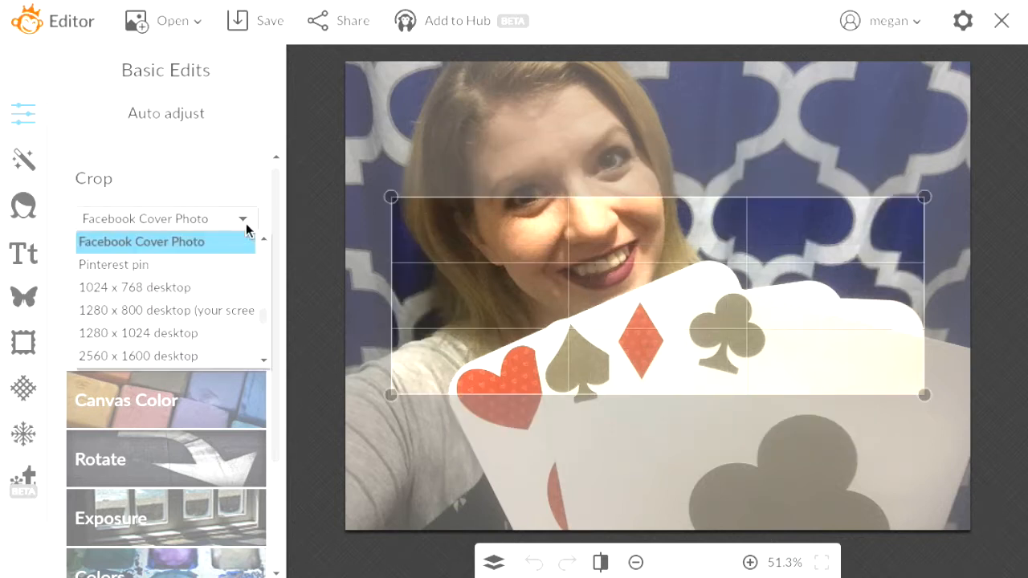
click(232, 265)
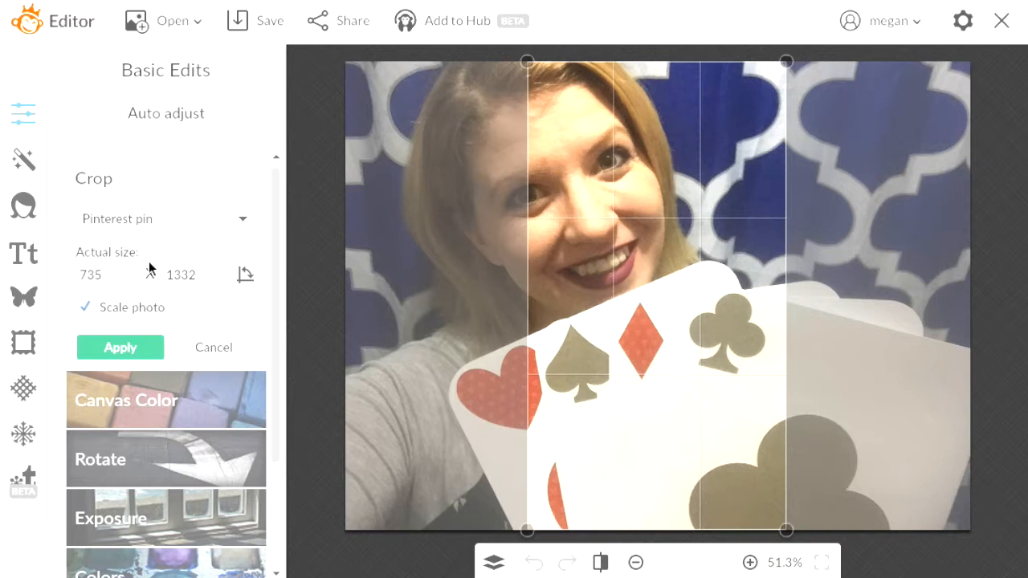
Switch to a Square crop, shift it up-left over the face and cards, and apply it
click(245, 217)
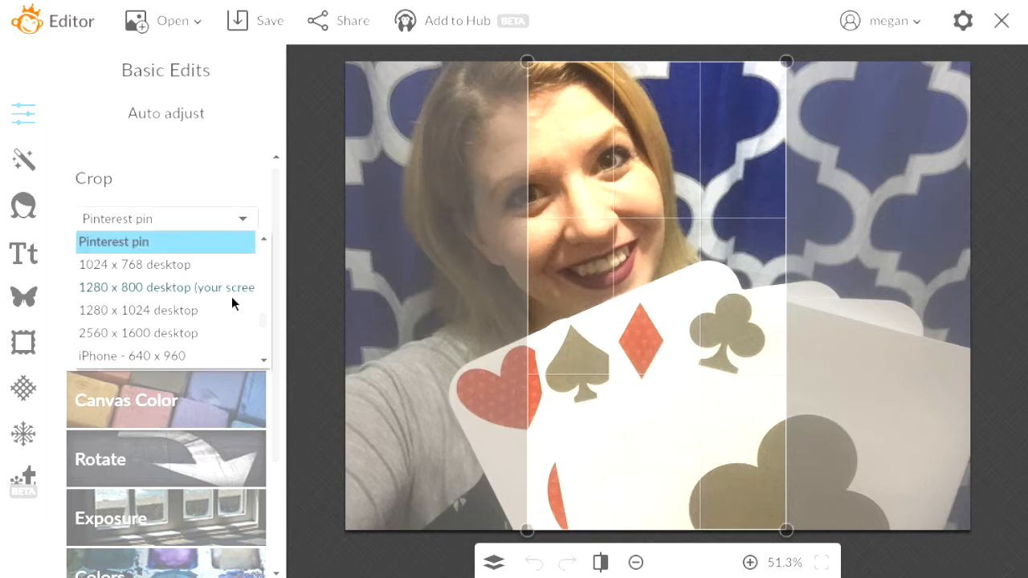
scroll(267, 363, down, 3)
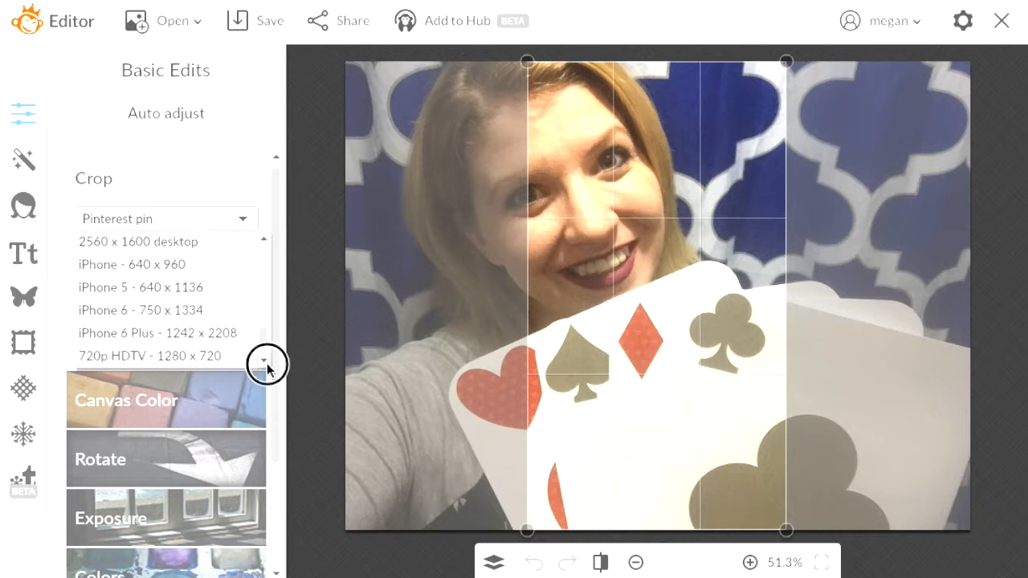
scroll(267, 363, down, 2)
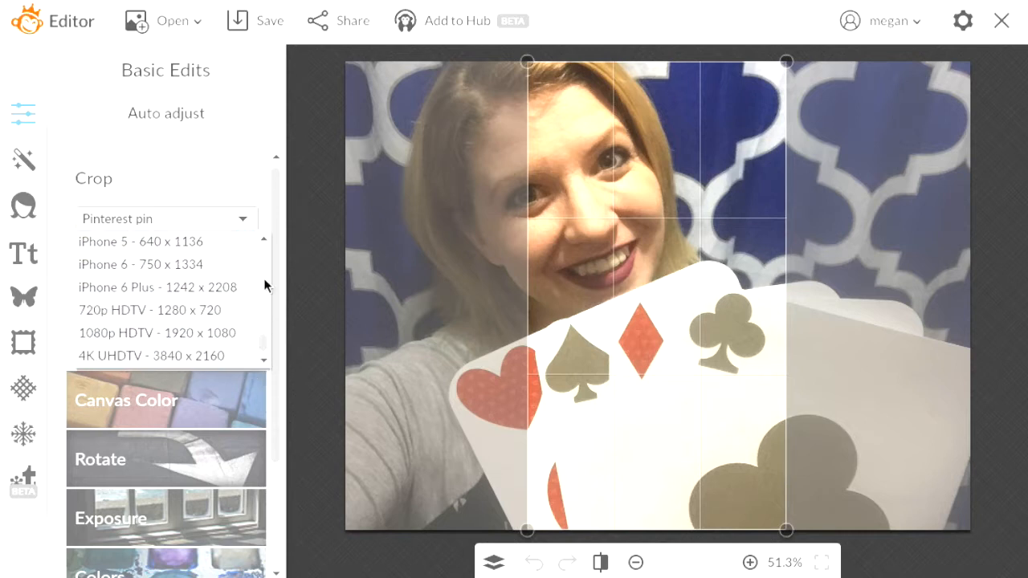
scroll(264, 278, up, 3)
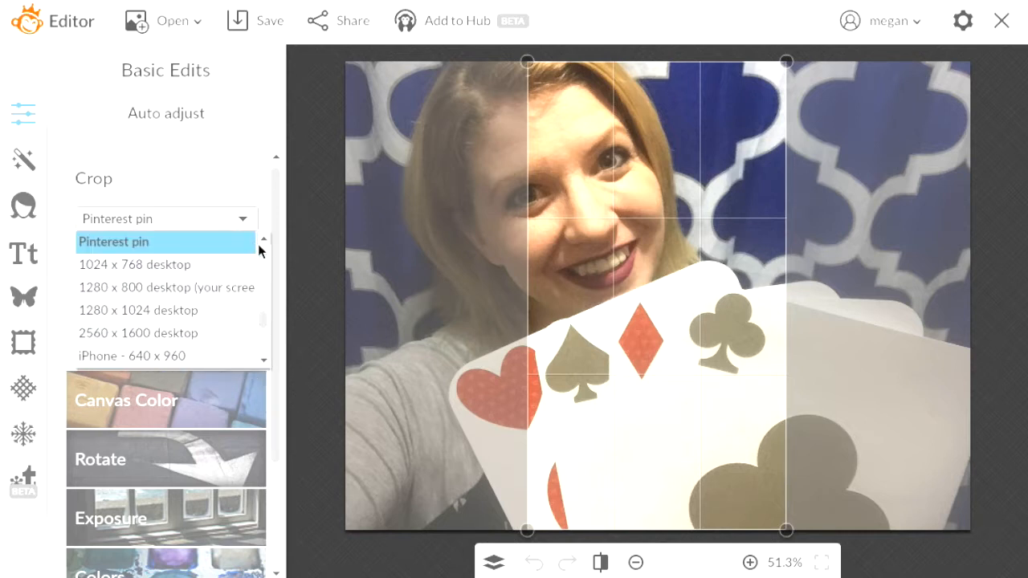
scroll(260, 250, up, 2)
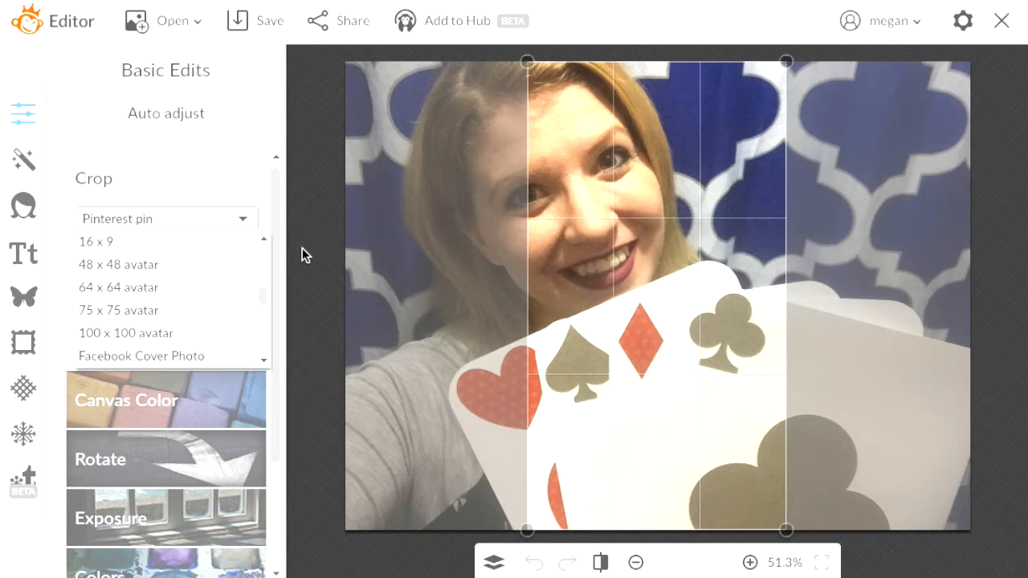
scroll(264, 267, up, 3)
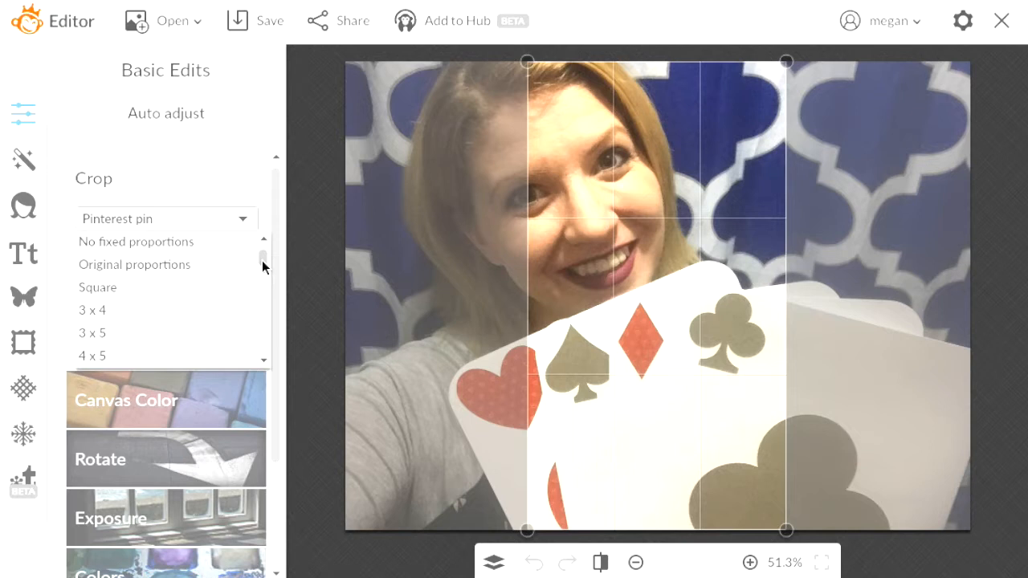
click(166, 290)
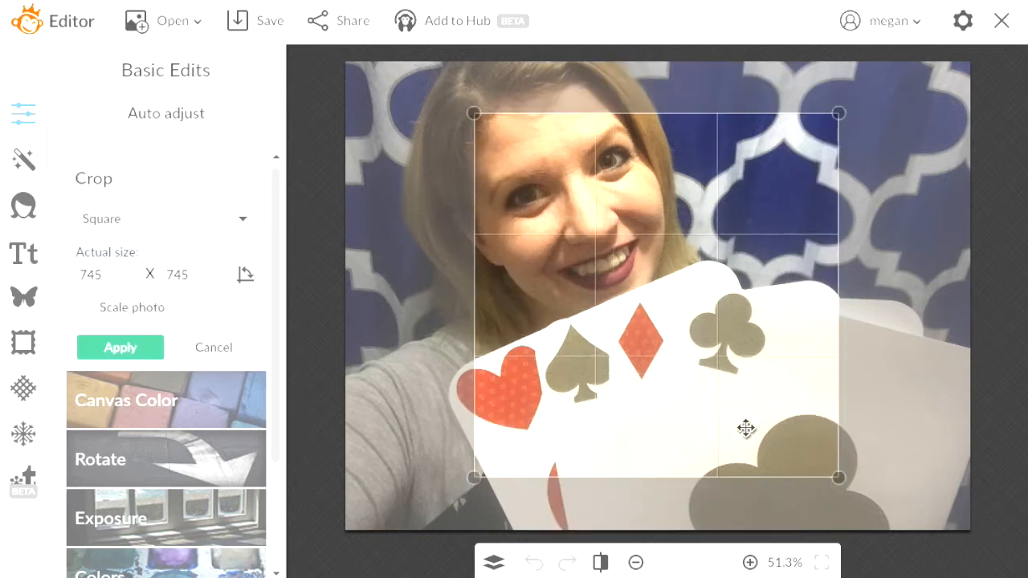
drag(747, 429, 707, 392)
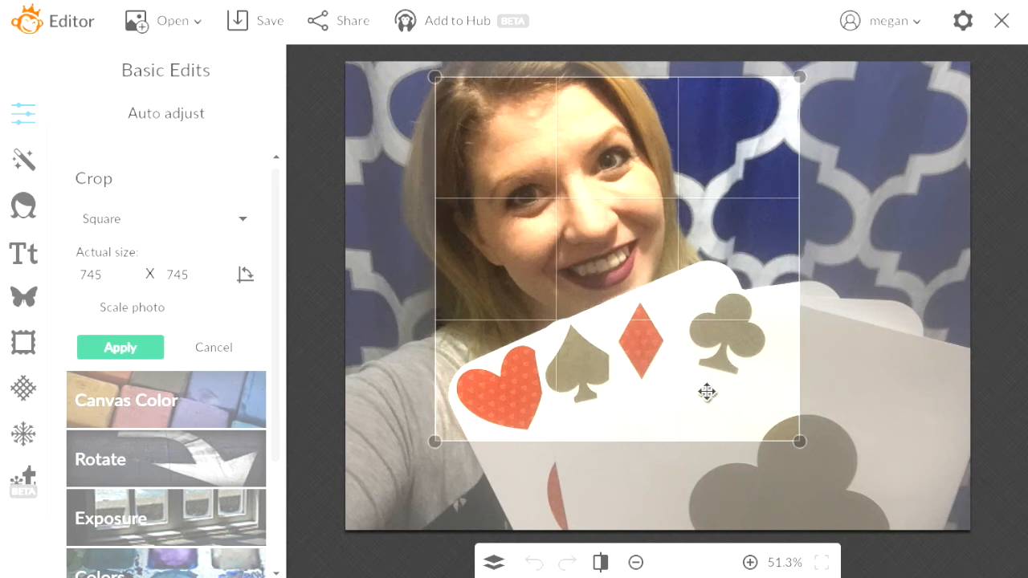
click(98, 340)
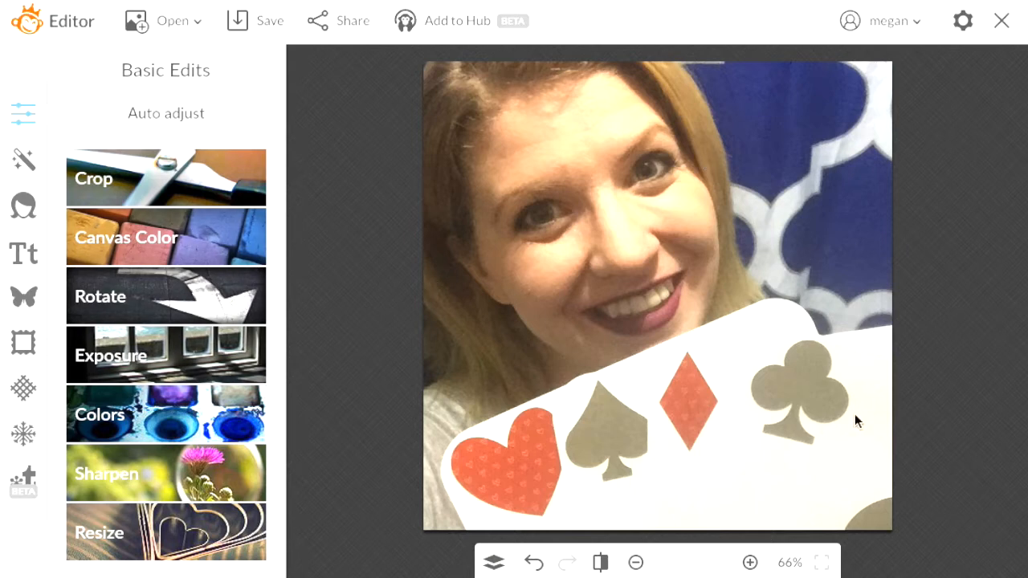
click(206, 232)
click(229, 416)
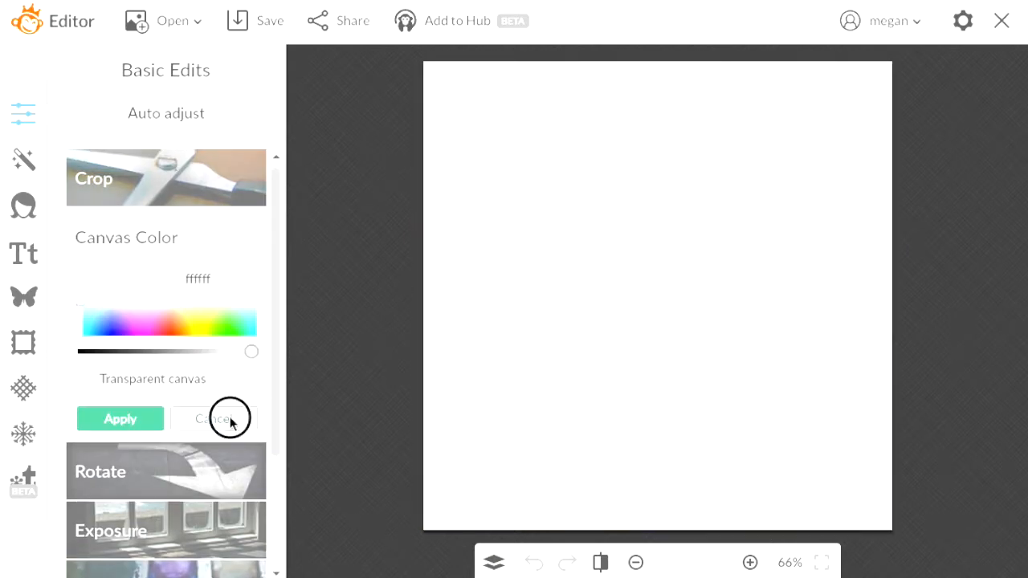
click(209, 241)
click(151, 355)
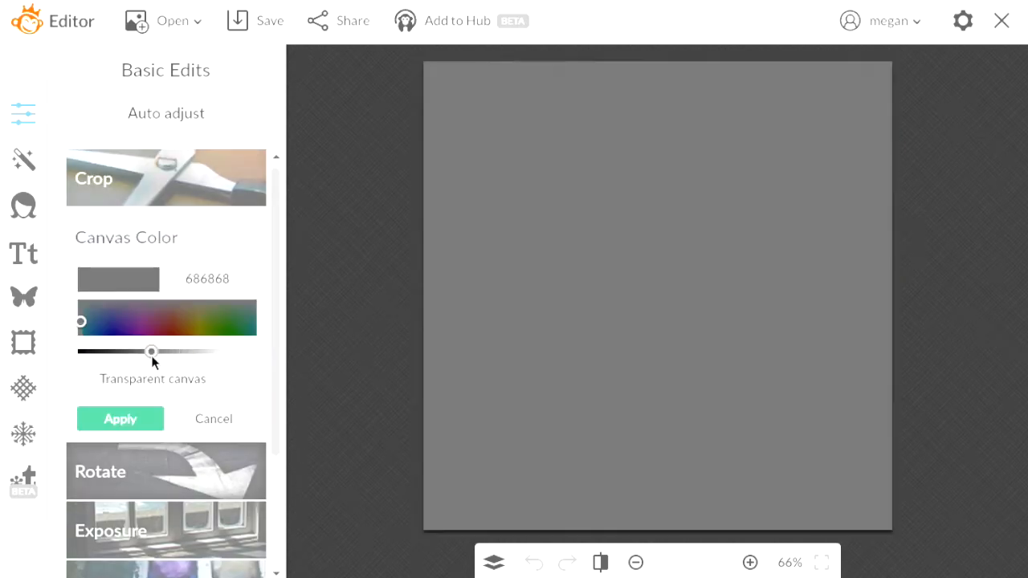
click(221, 354)
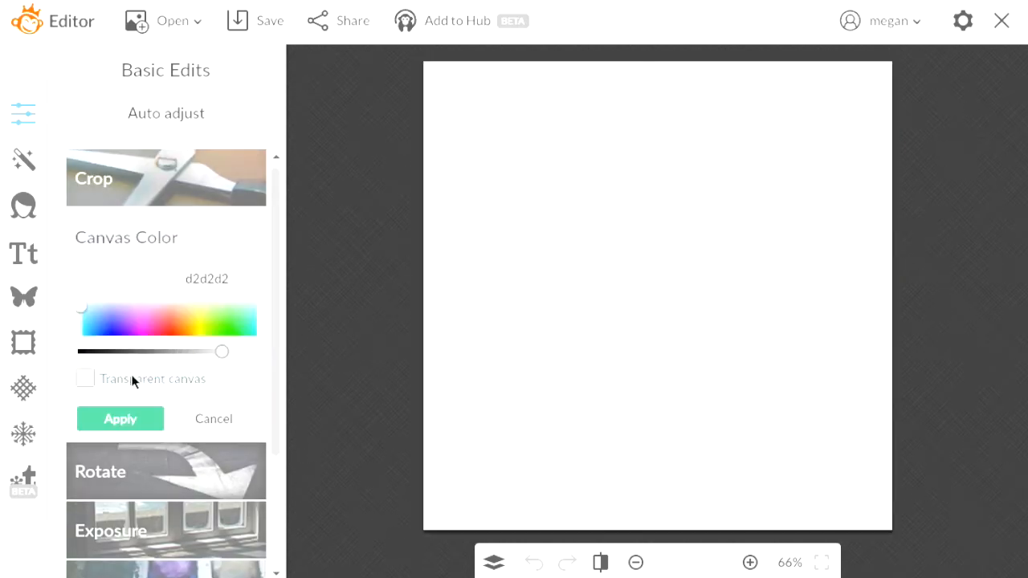
click(197, 418)
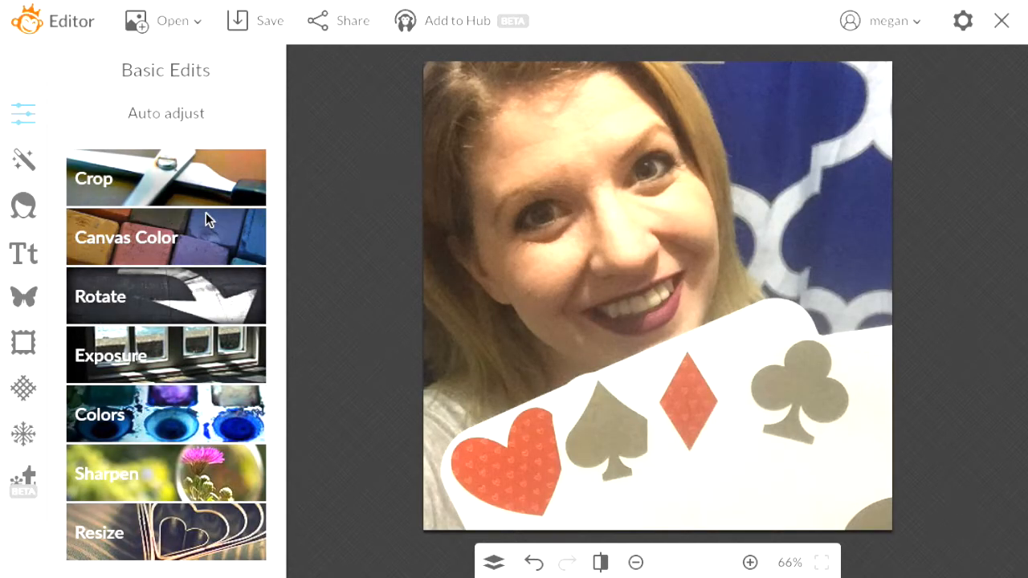
Mirror the photo, flip it upside down, and rotate it two quarter turns clockwise
click(177, 288)
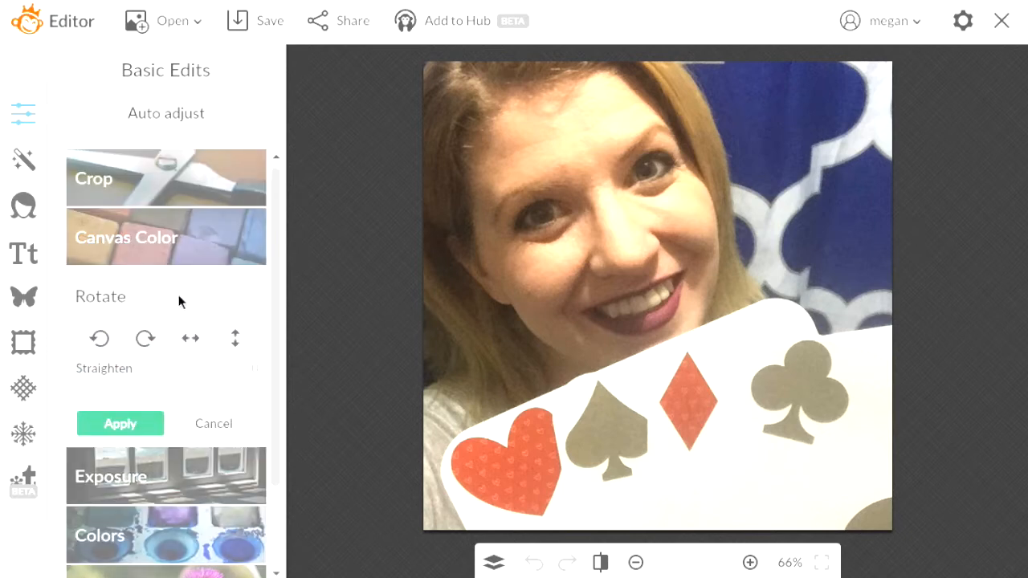
click(187, 340)
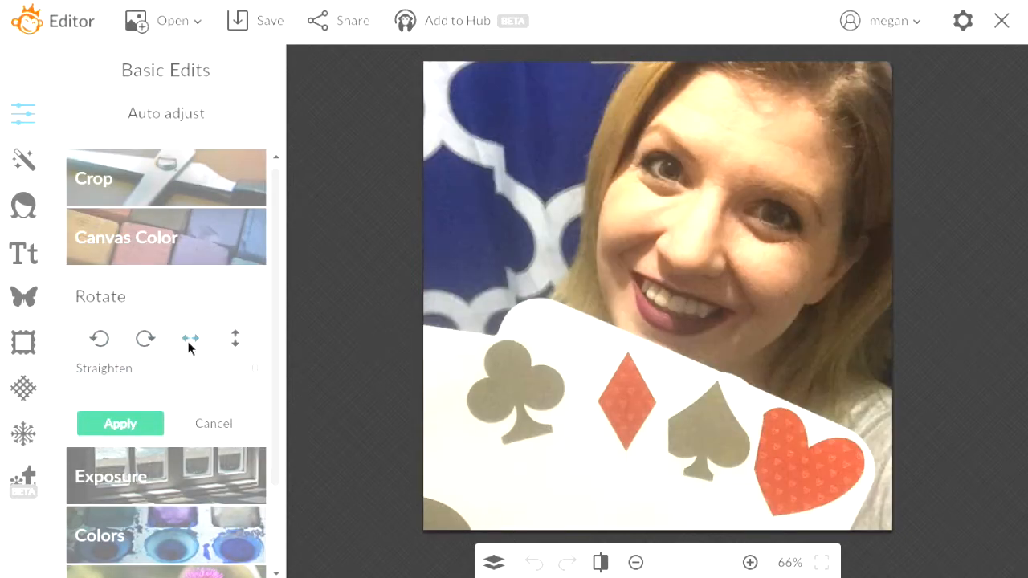
click(234, 336)
click(145, 338)
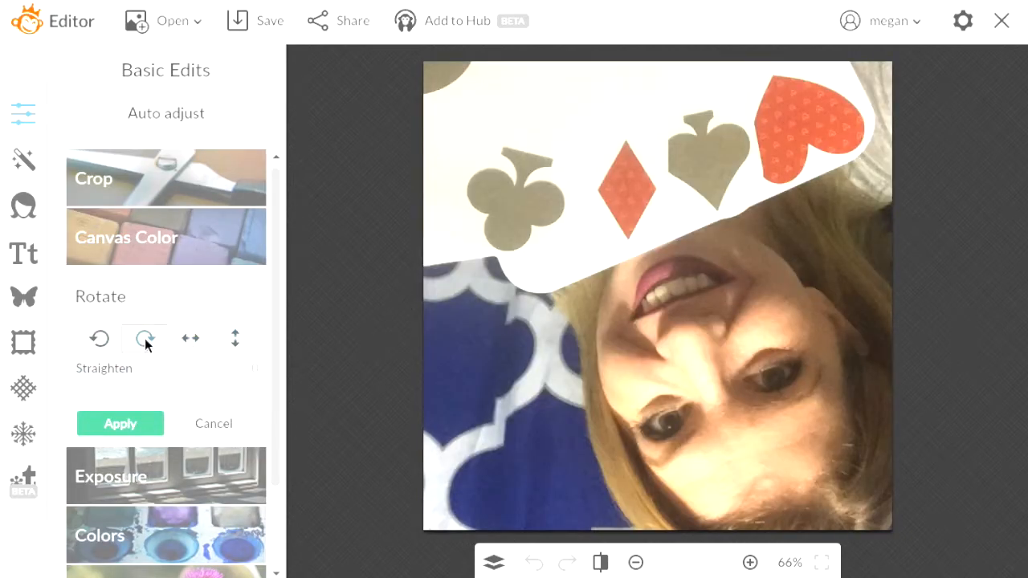
click(145, 338)
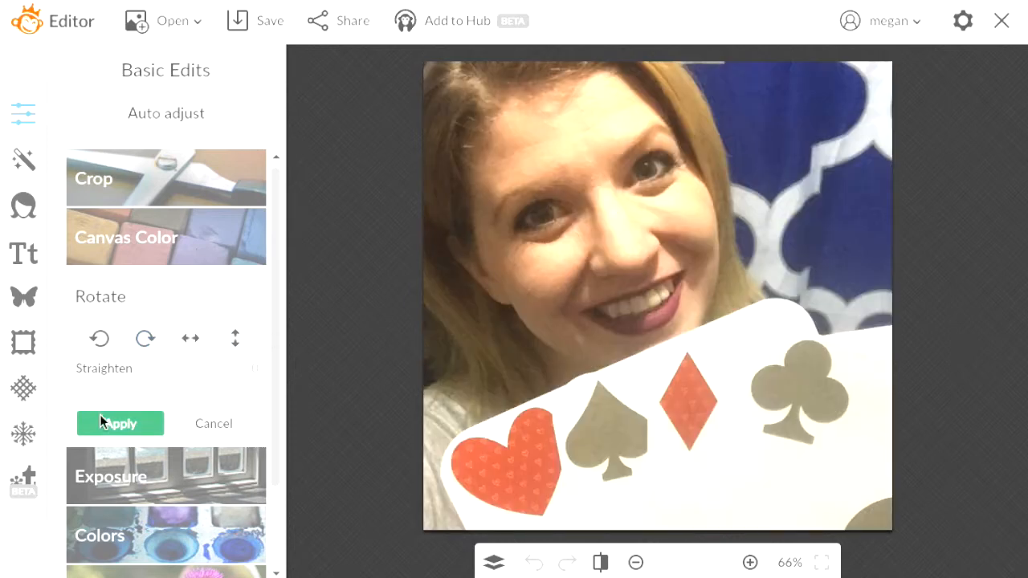
Straighten the slight tilt with the Straighten slider and apply the rotation
click(166, 385)
drag(166, 385, 138, 384)
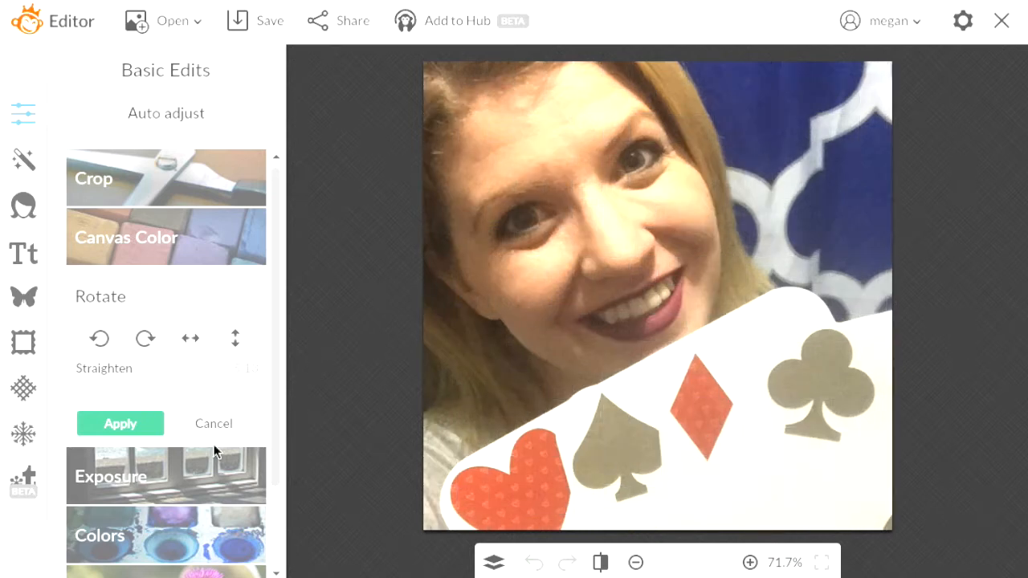
drag(140, 389, 151, 389)
click(119, 423)
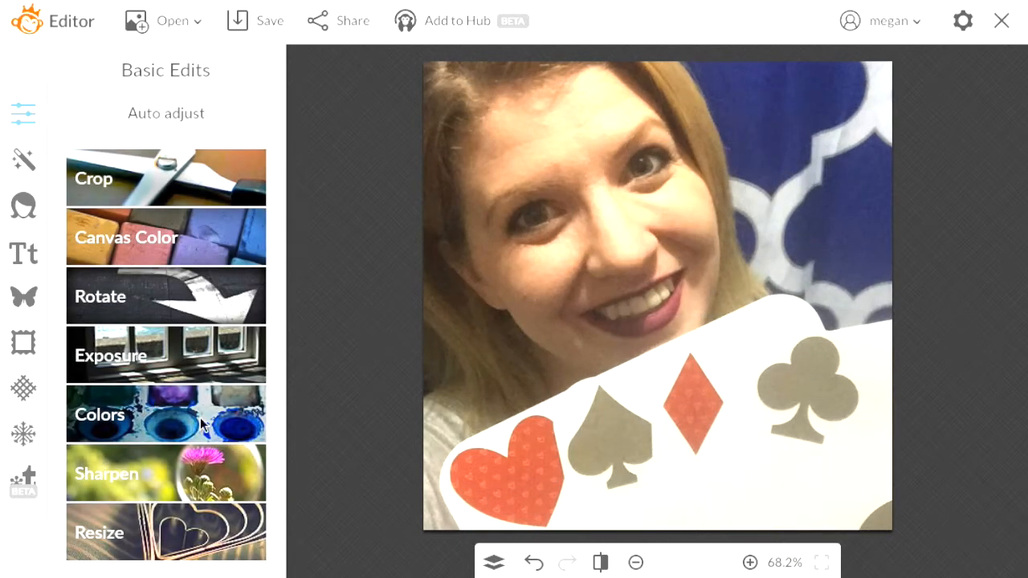
Apply Auto adjust exposure to the selfie, discarding an earlier manual brightening attempt
click(177, 365)
click(242, 358)
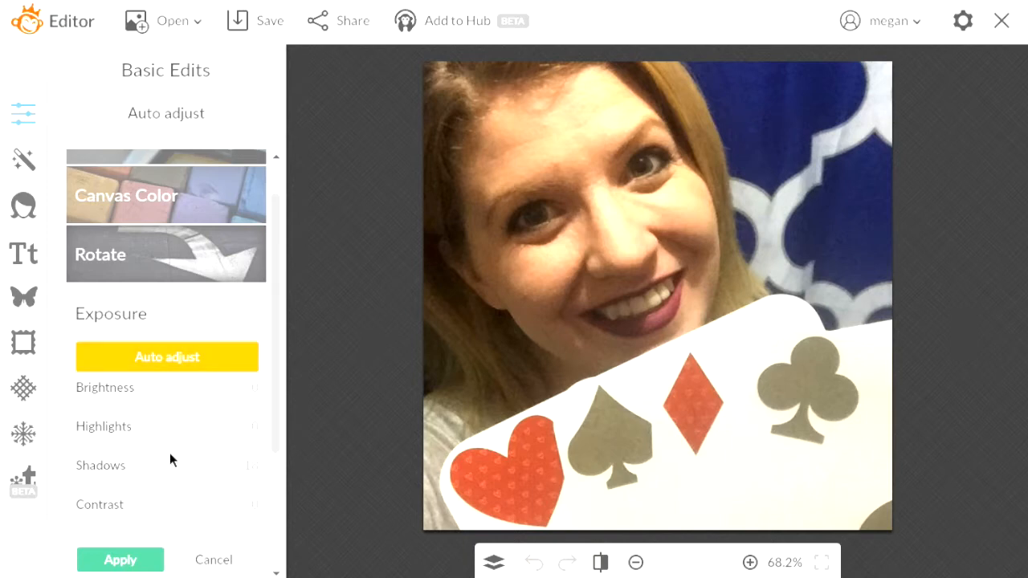
mouse_move(168, 401)
mouse_down()
mouse_move(191, 405)
mouse_move(166, 404)
mouse_move(183, 414)
mouse_up()
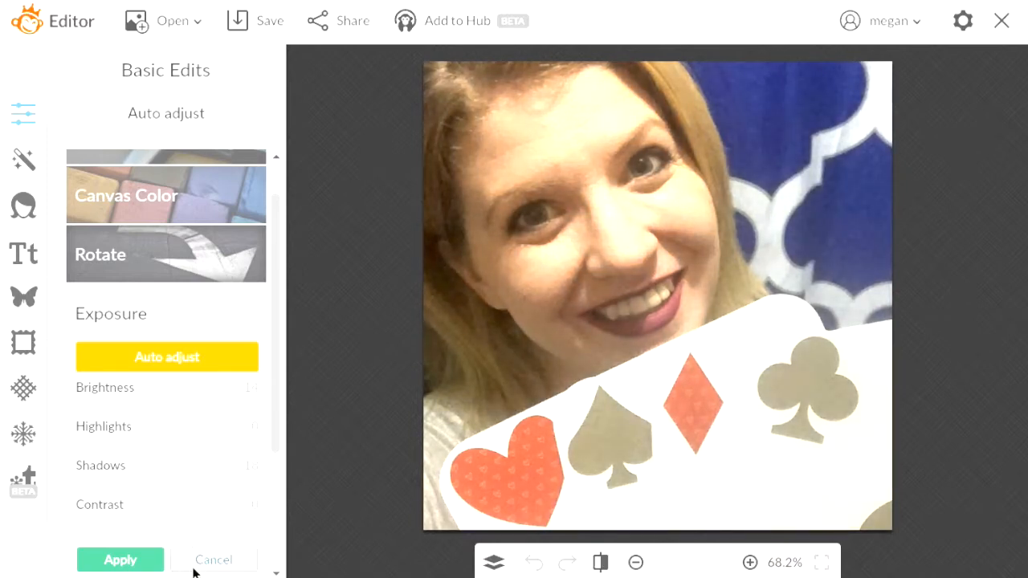
click(157, 567)
click(190, 348)
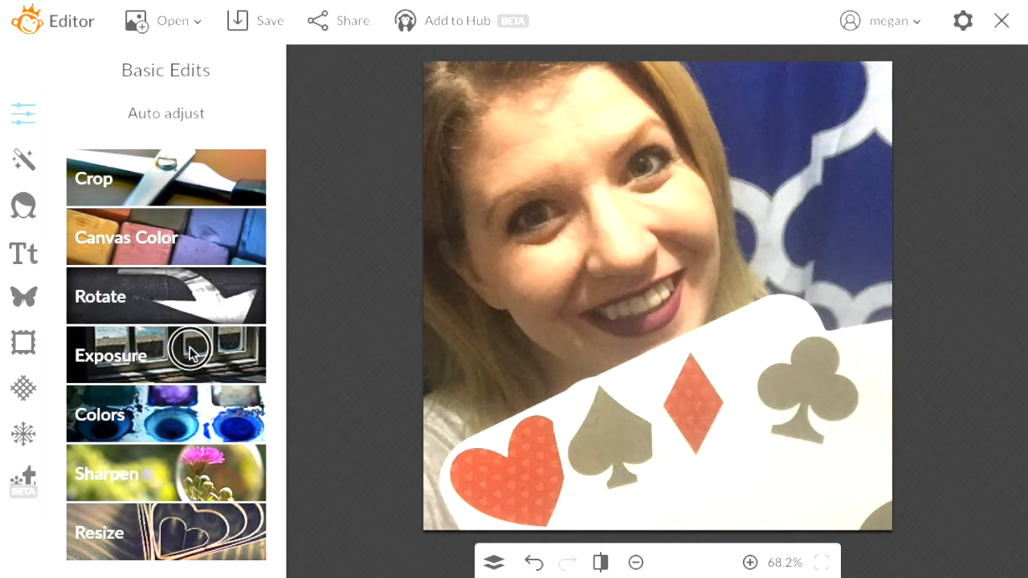
click(183, 362)
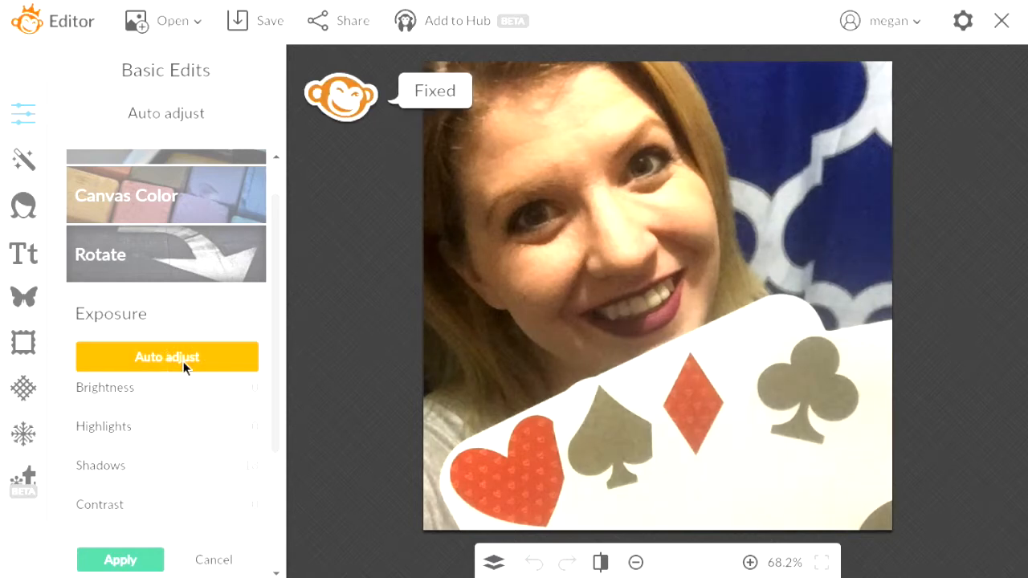
click(128, 558)
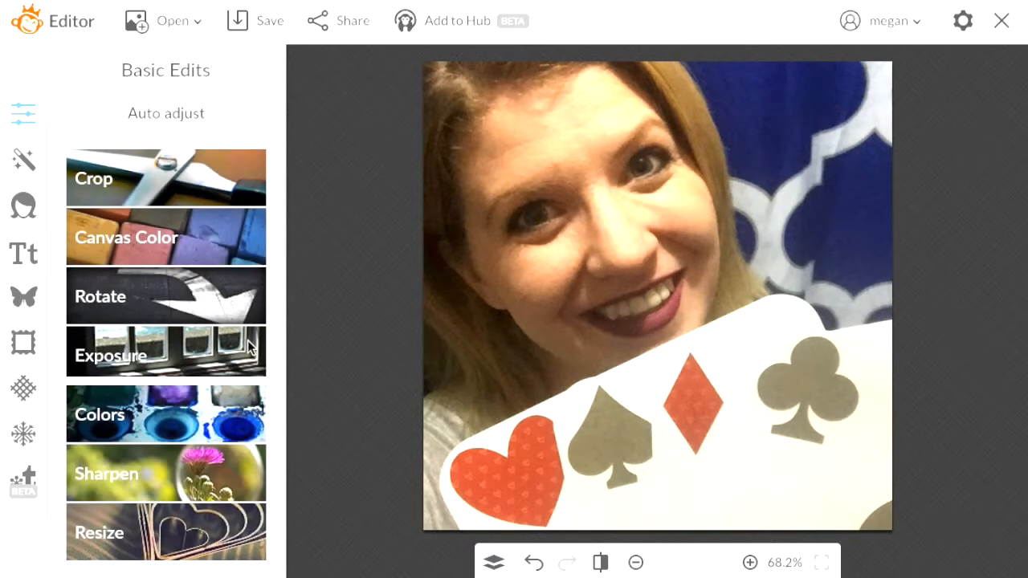
click(223, 411)
click(90, 435)
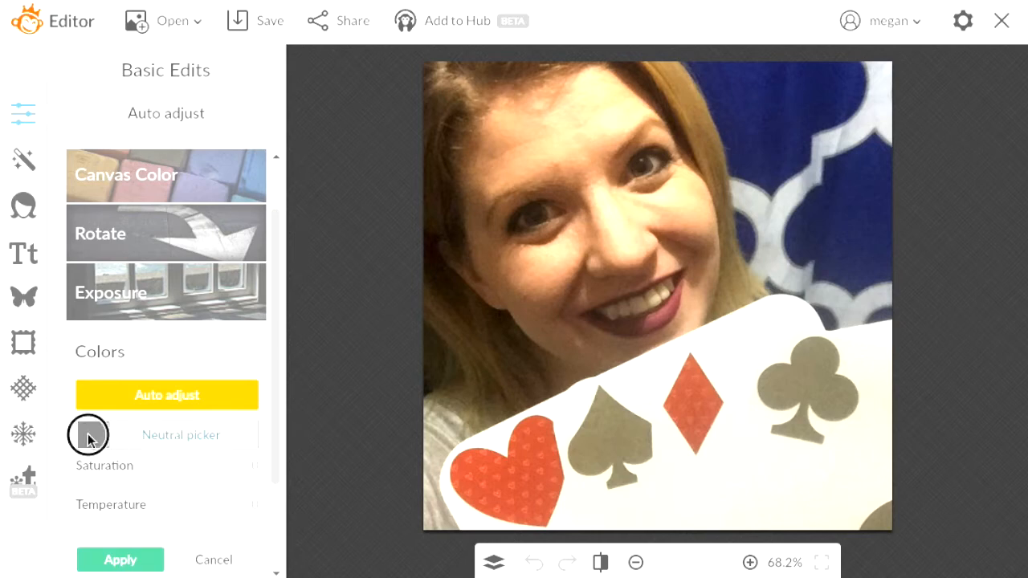
click(561, 275)
click(608, 429)
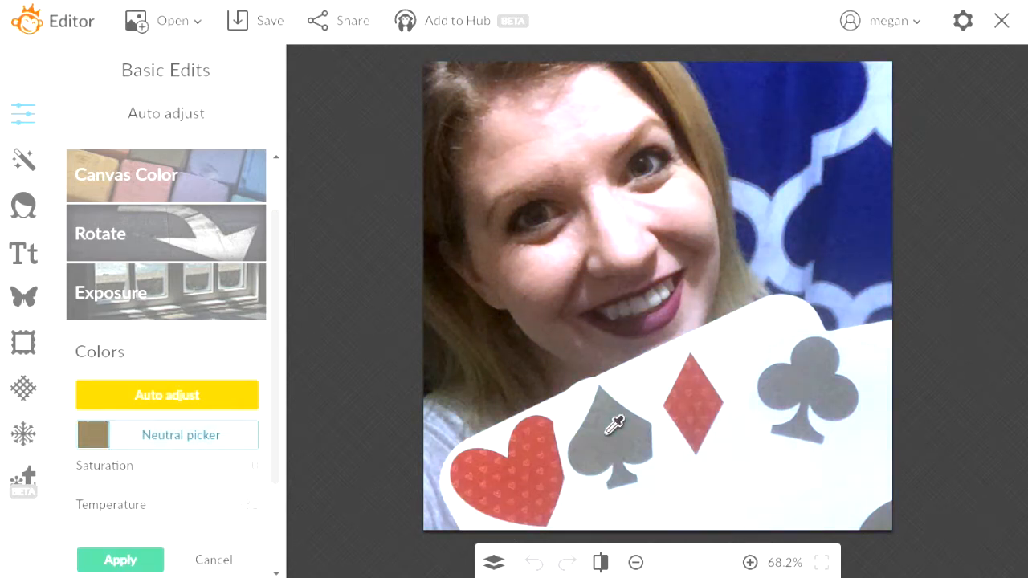
click(792, 194)
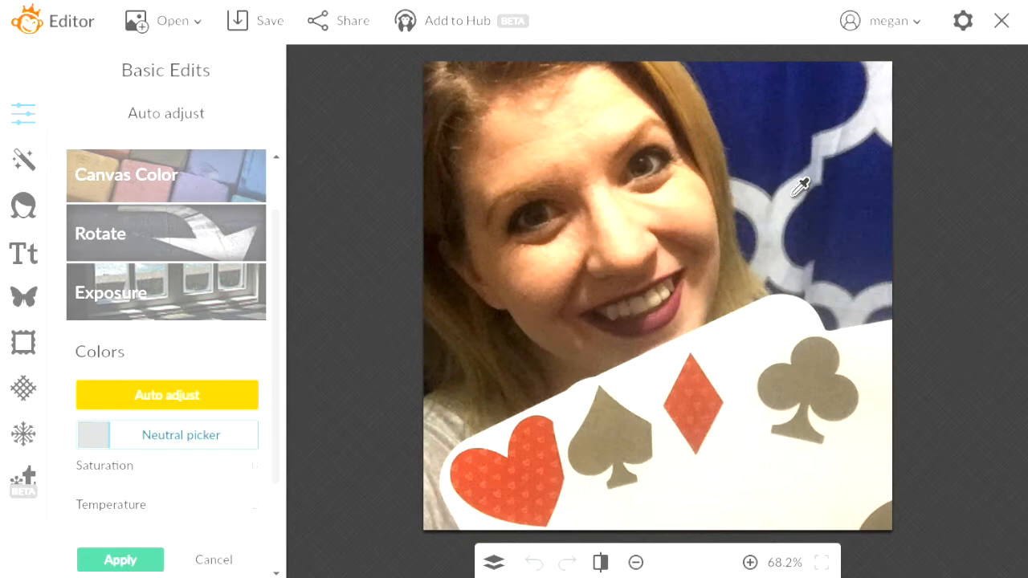
click(707, 143)
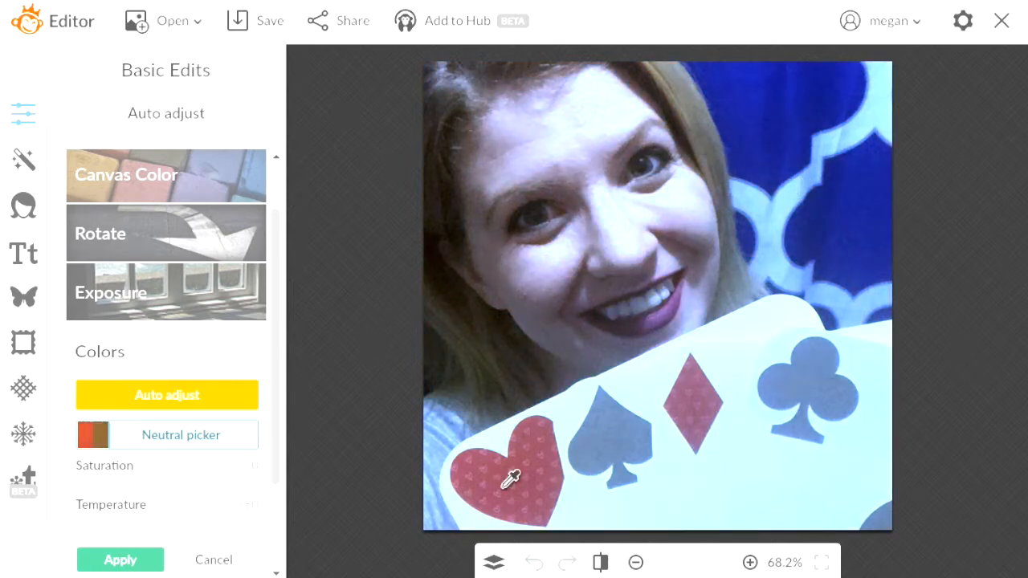
click(213, 560)
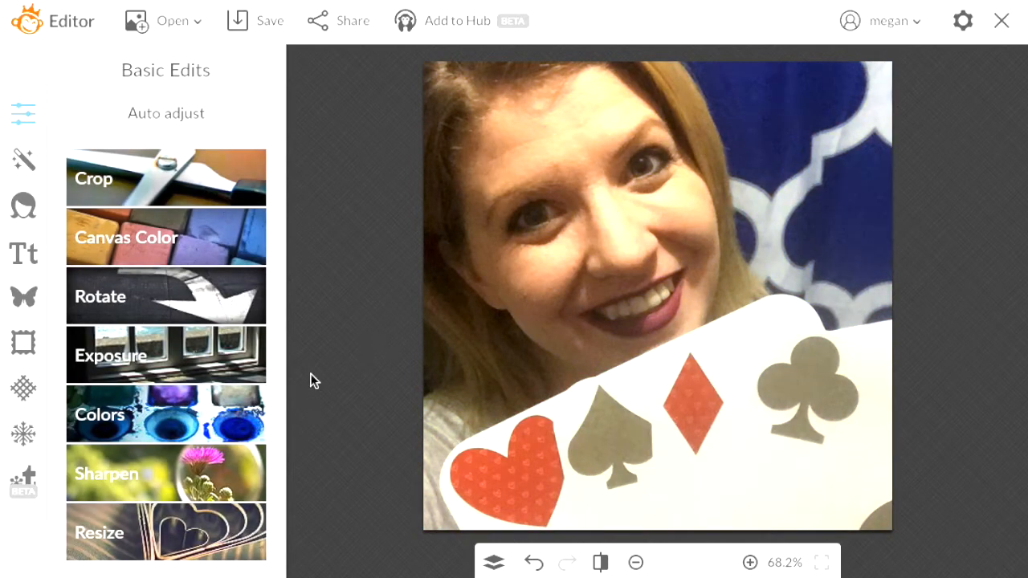
click(238, 473)
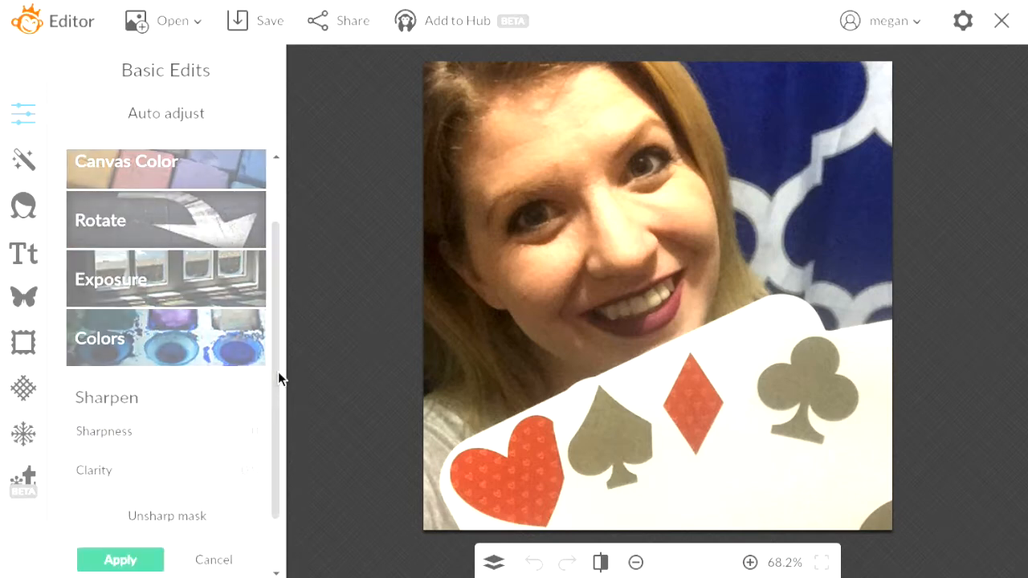
drag(278, 371, 278, 406)
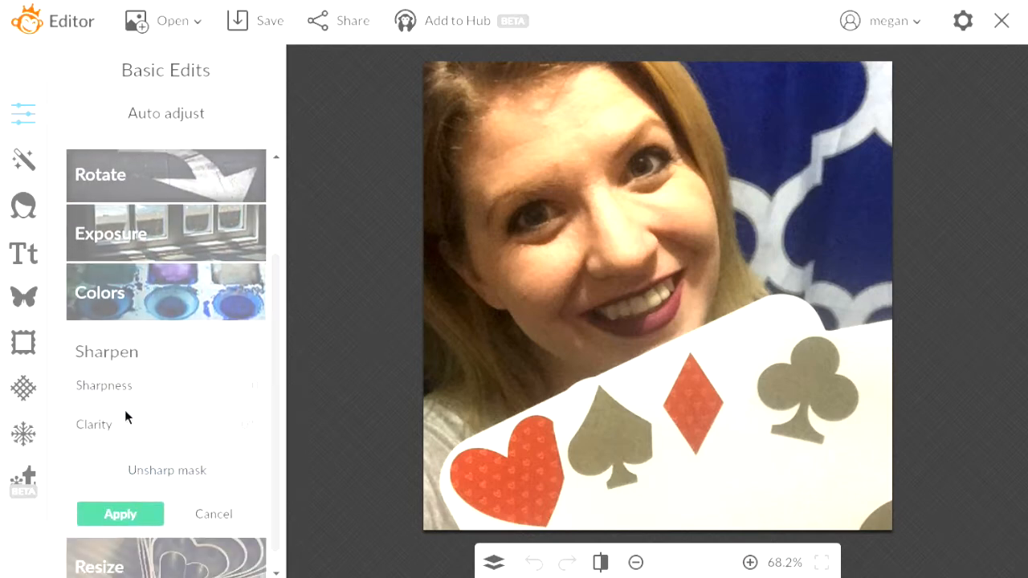
drag(169, 403, 50, 405)
click(225, 511)
click(205, 518)
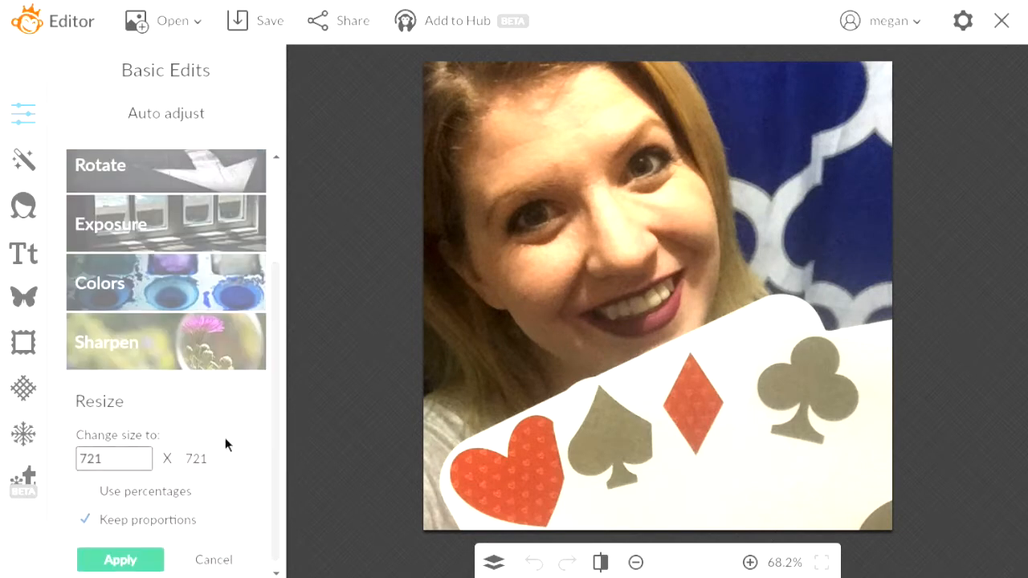
drag(277, 285, 277, 311)
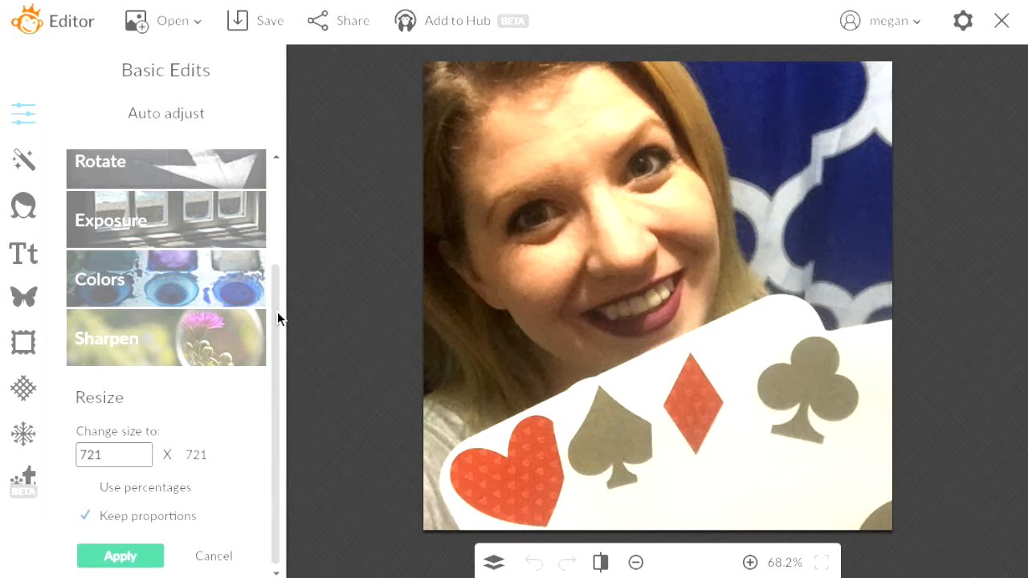
click(126, 555)
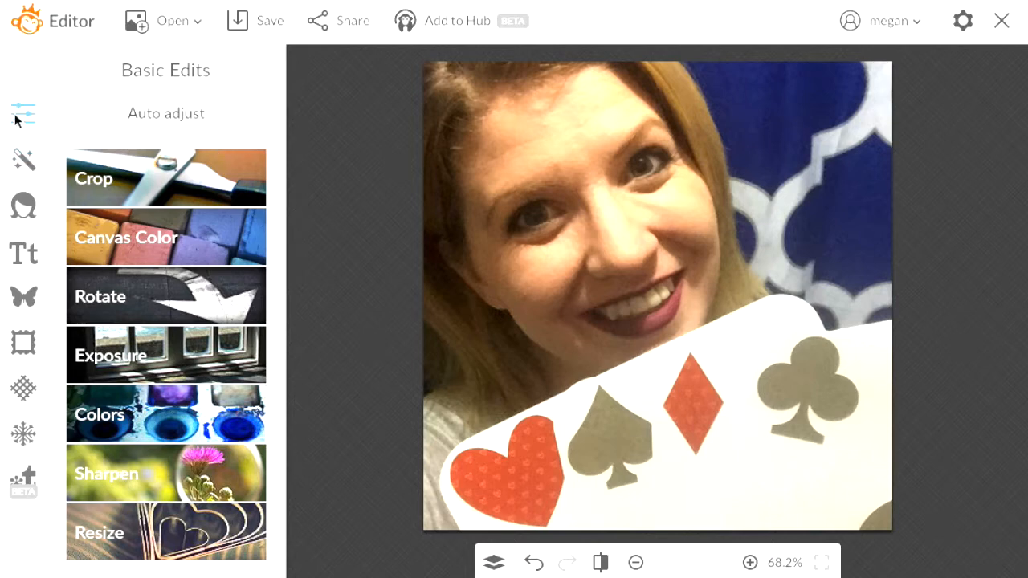
Preview the Orton effect with an adjusted fade, then the Dusk effect, cancelling both
click(26, 163)
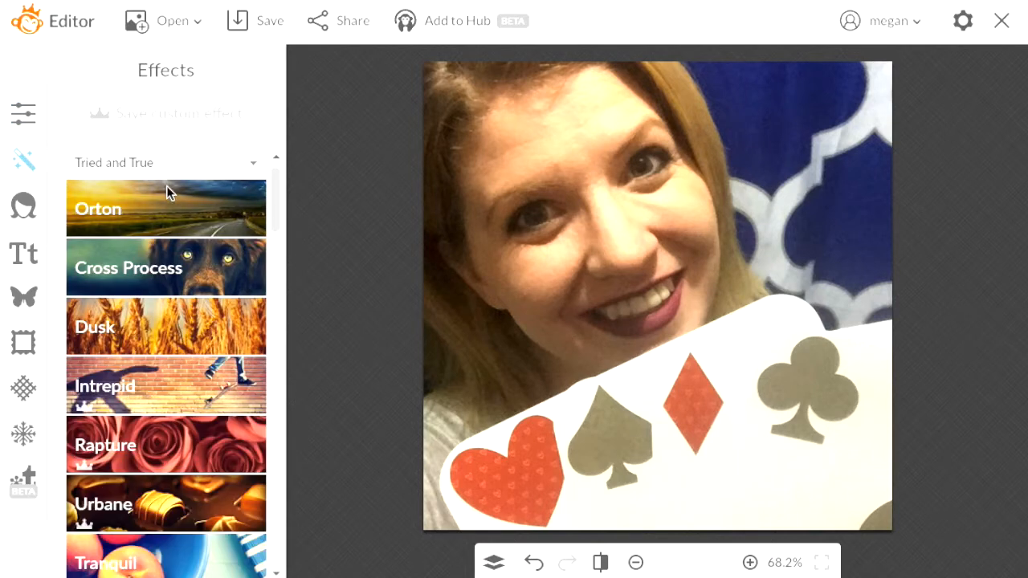
click(175, 194)
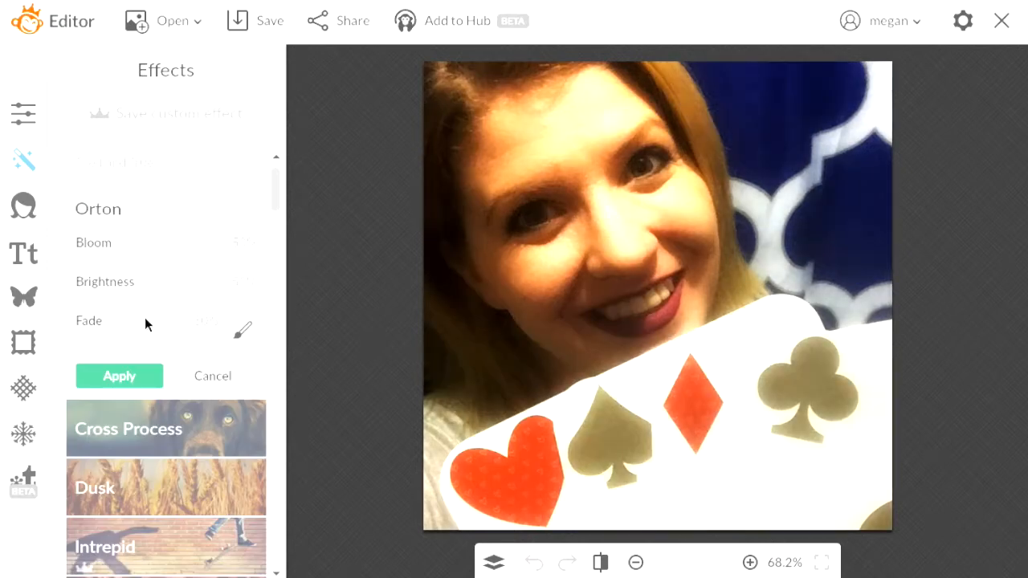
drag(122, 344, 168, 361)
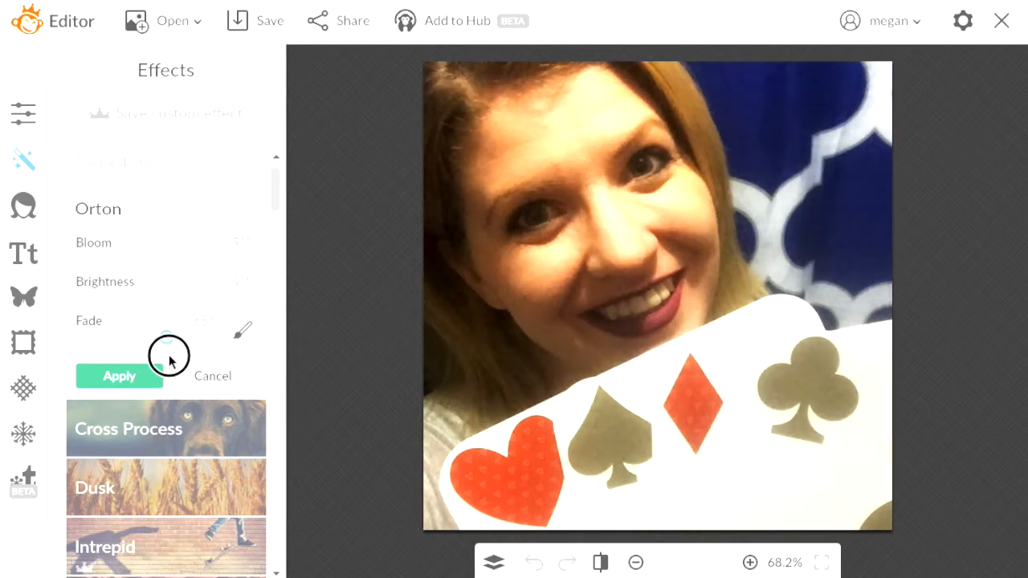
click(187, 378)
click(182, 340)
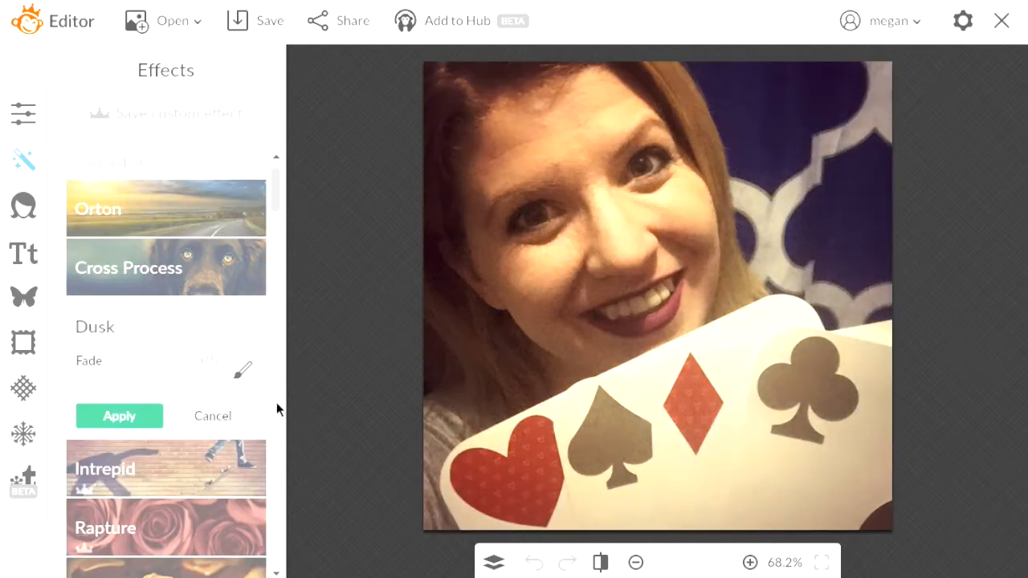
click(198, 417)
Preview the Boost and Soften effects, trying Soften strengths, and cancel both
click(276, 208)
drag(276, 207, 282, 241)
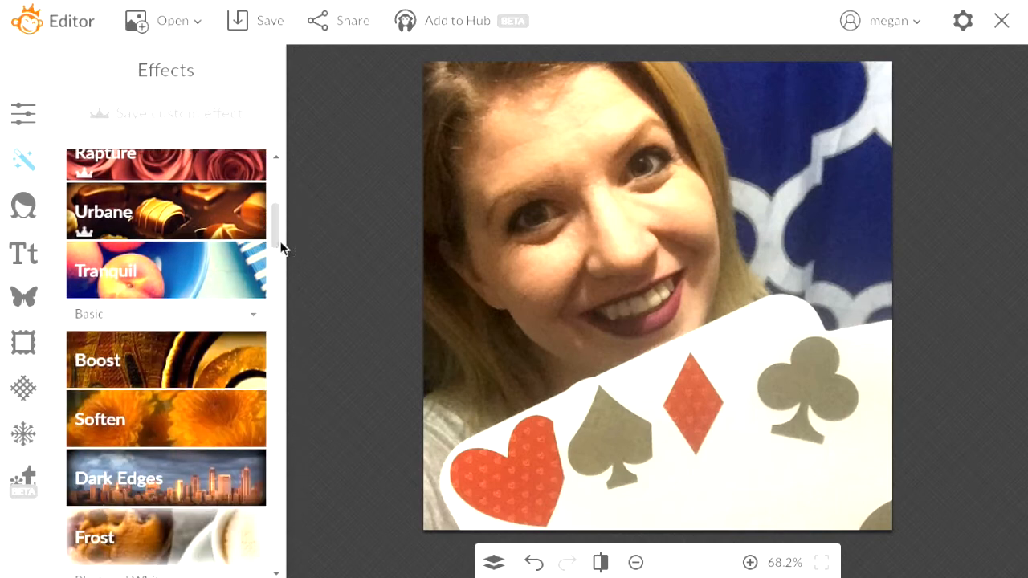
click(240, 360)
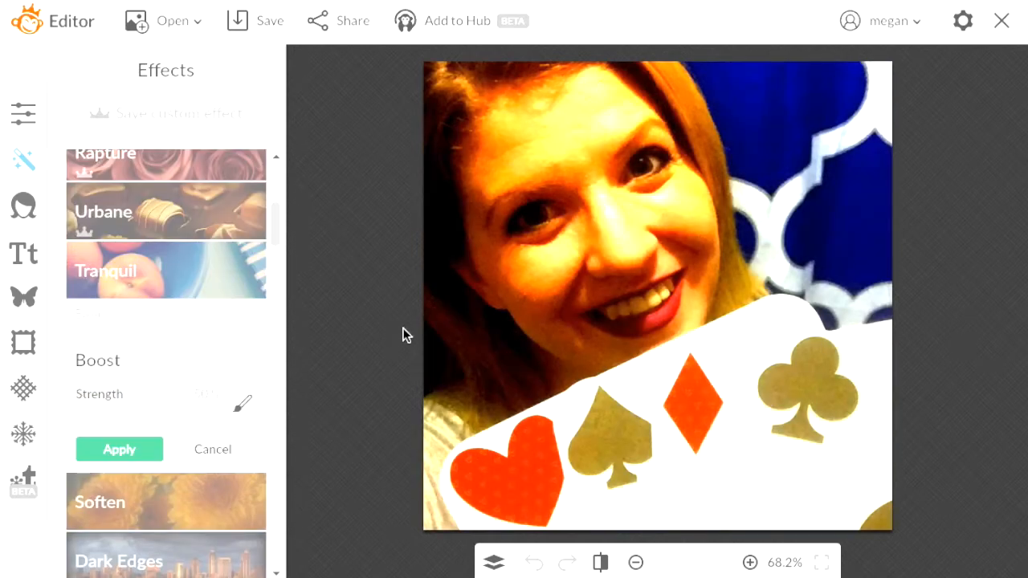
click(230, 450)
click(232, 447)
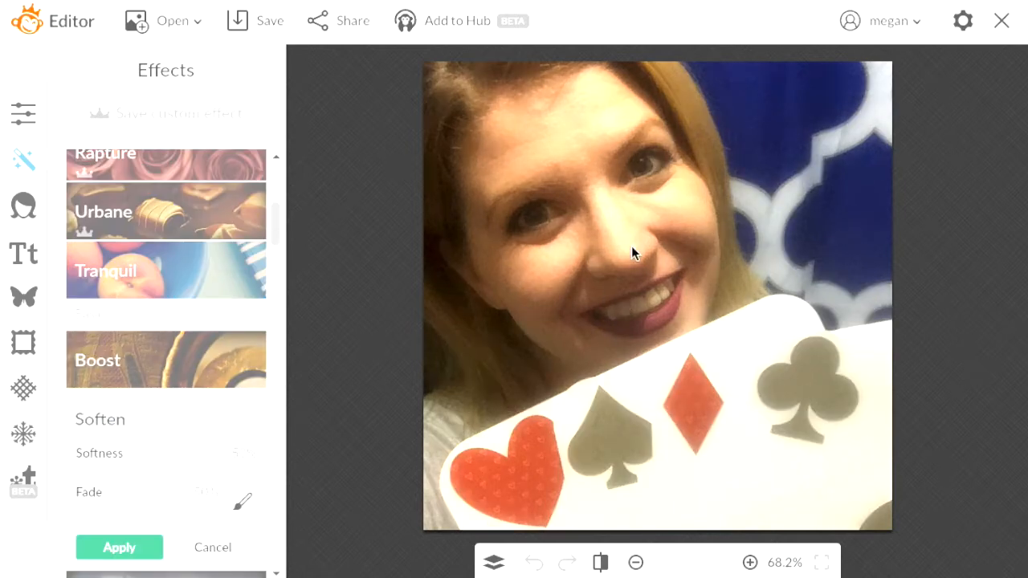
drag(168, 473, 110, 475)
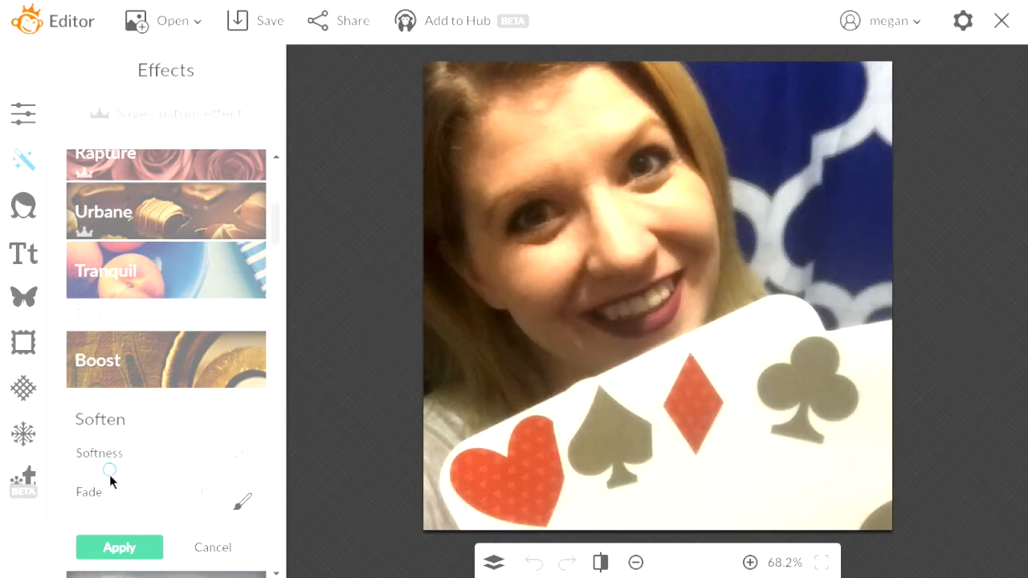
click(228, 549)
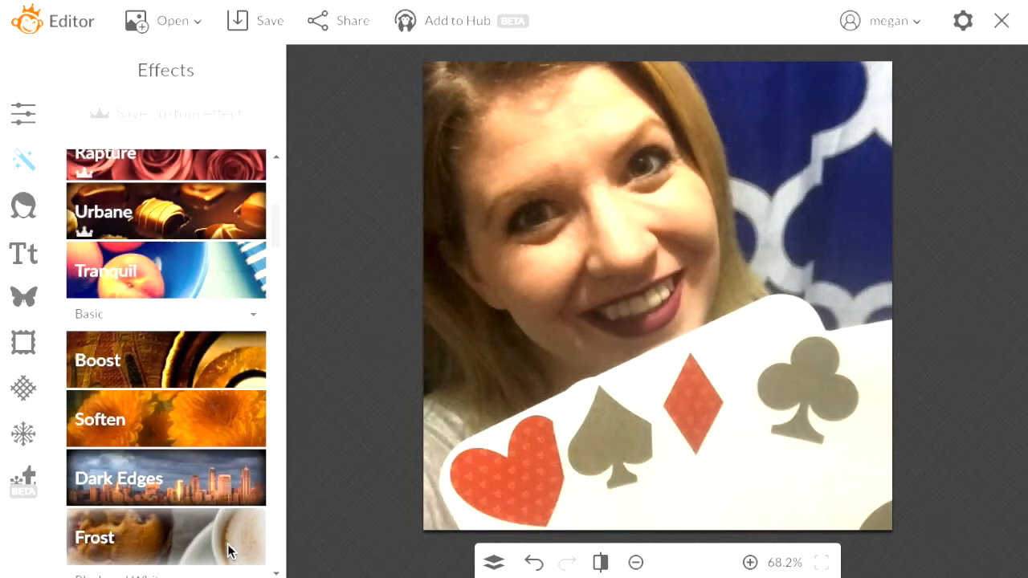
Try Dark Edges tinted purple then magenta, and discard it
click(172, 475)
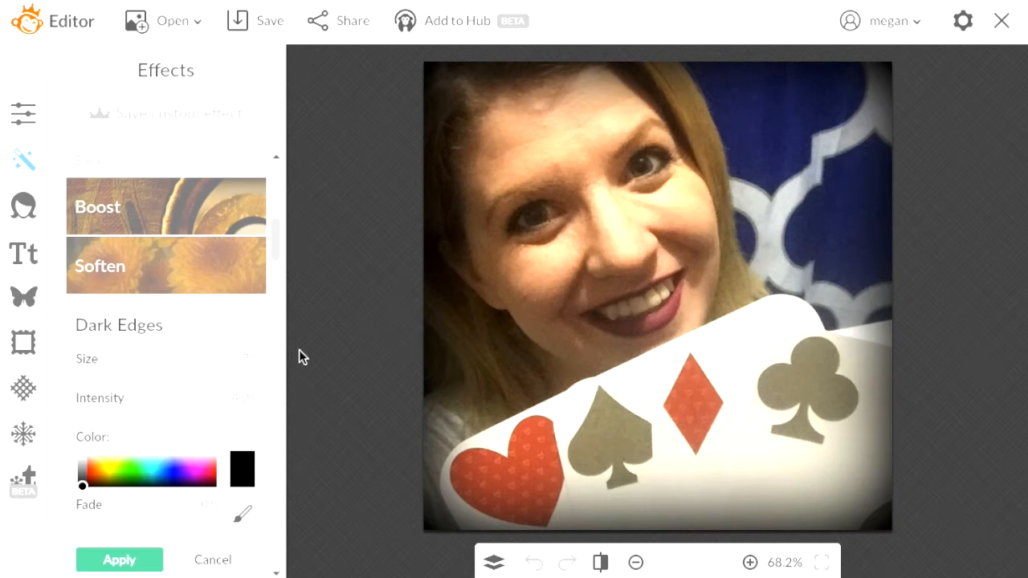
click(185, 474)
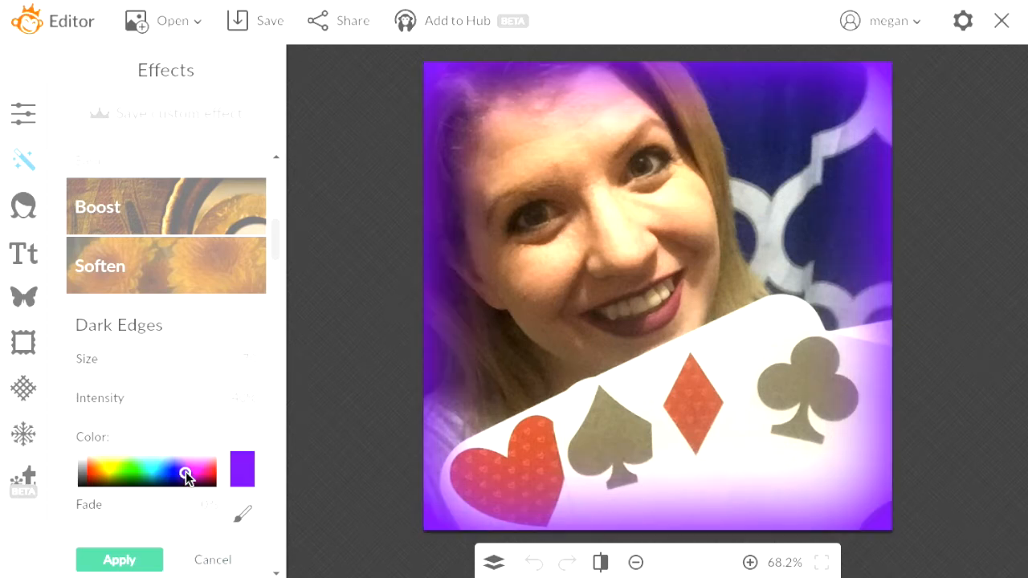
drag(145, 480, 199, 476)
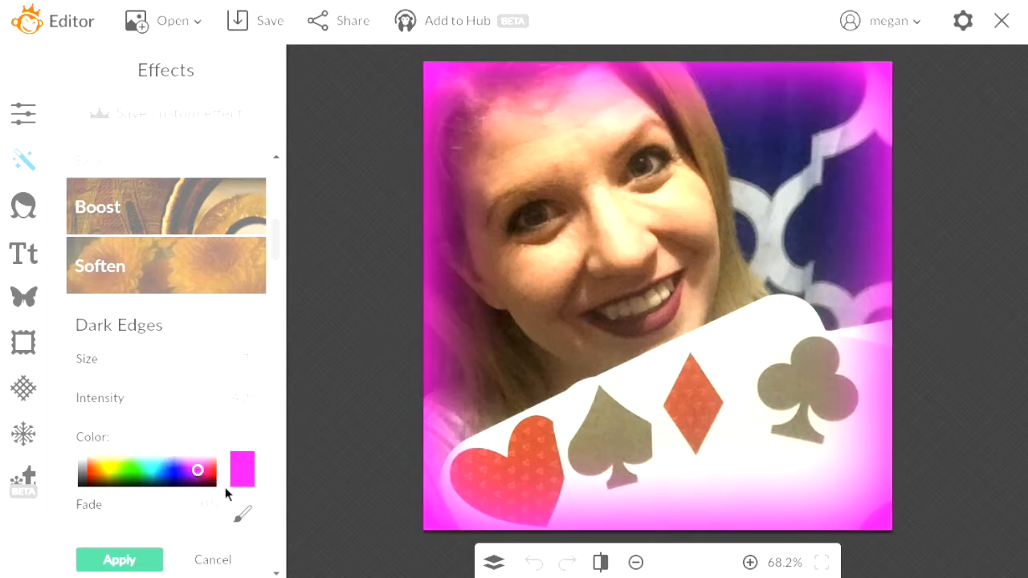
click(227, 561)
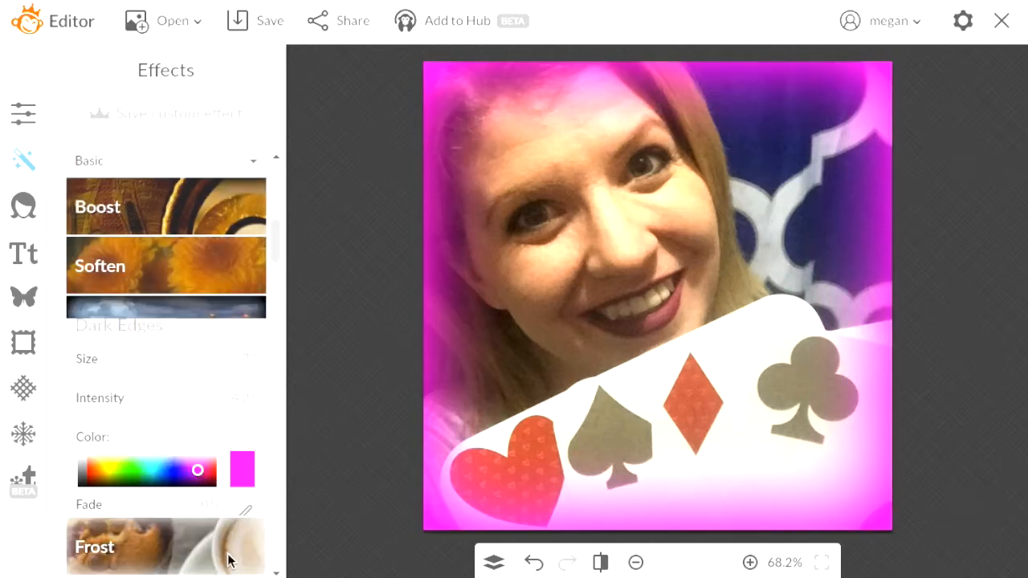
Preview the Frost effect, discard it, then preview the Tri-X black-and-white look
click(165, 406)
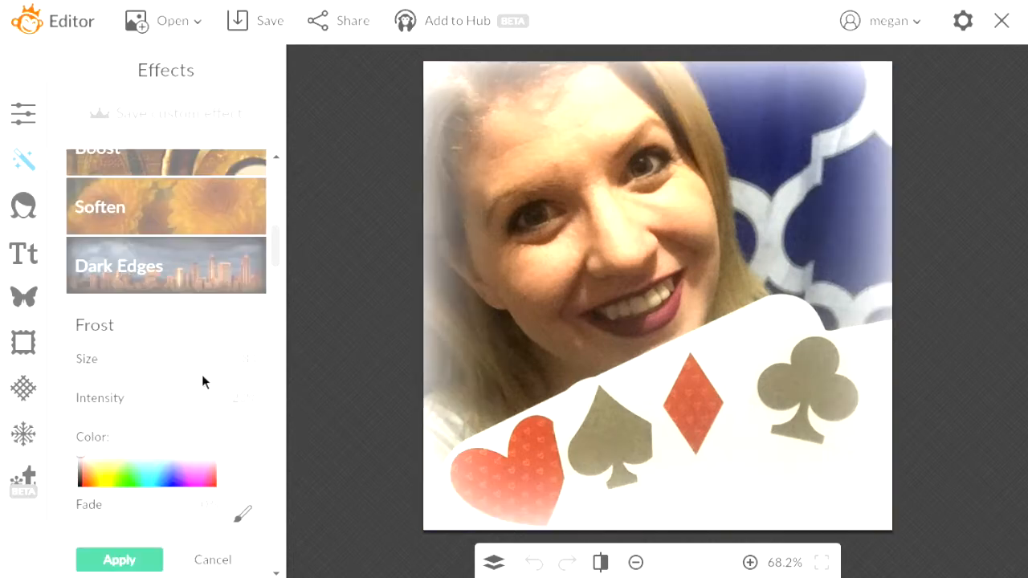
drag(275, 251, 278, 299)
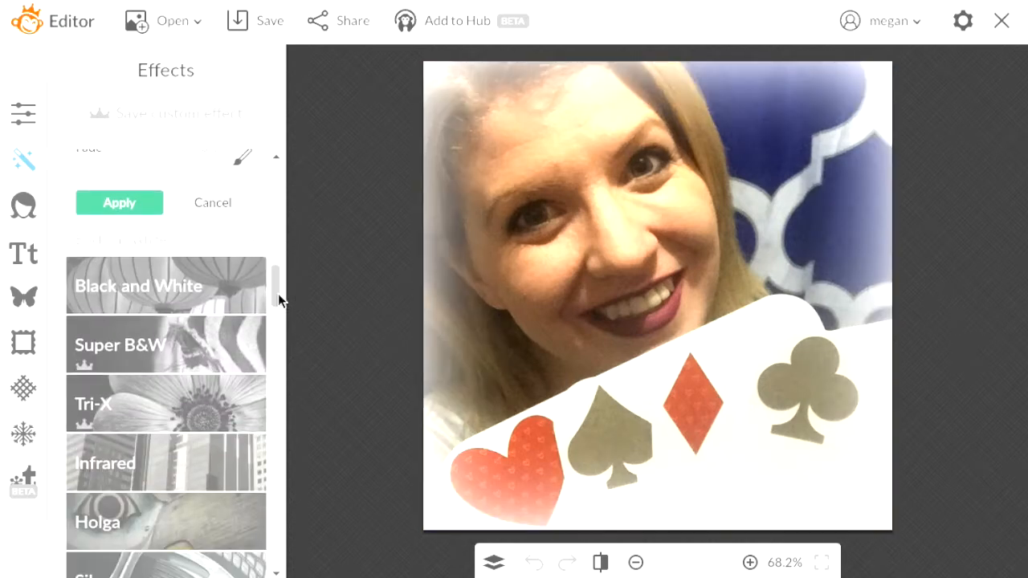
click(214, 204)
click(213, 189)
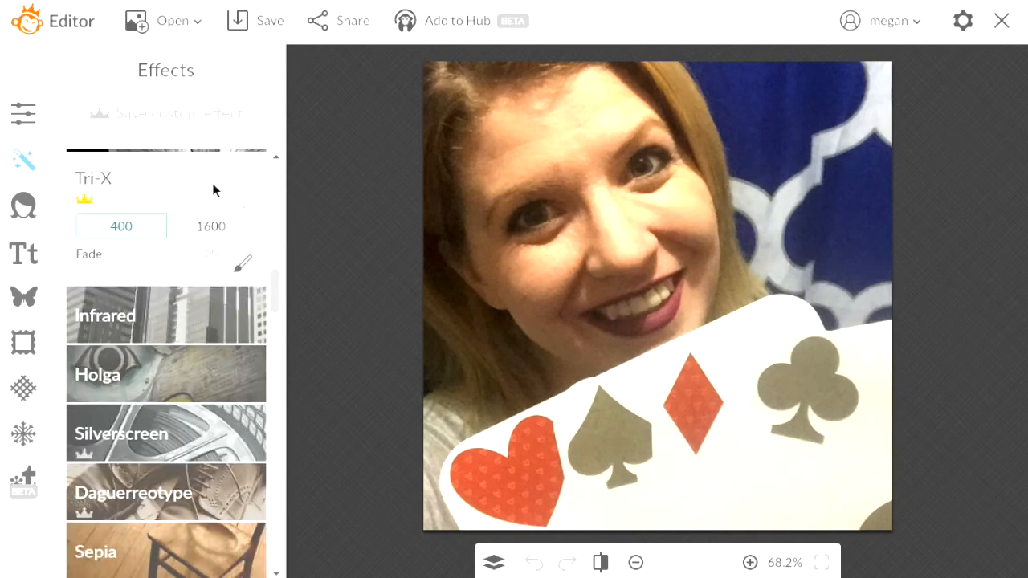
click(278, 170)
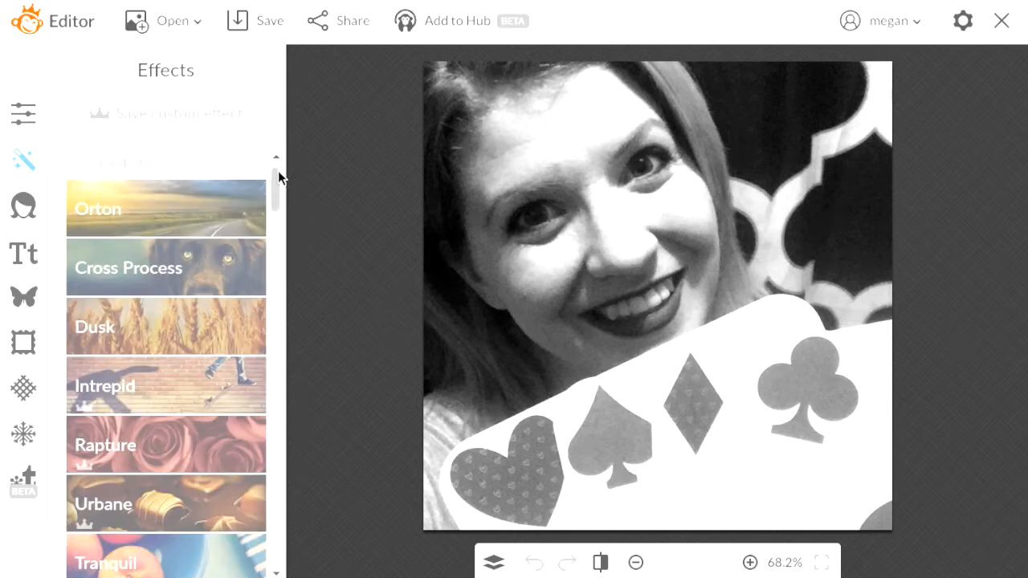
drag(276, 197, 282, 304)
Preview Infrared, Holga, Silverscreen and Daguerreotype, ending on a warm Sepia tint
click(240, 265)
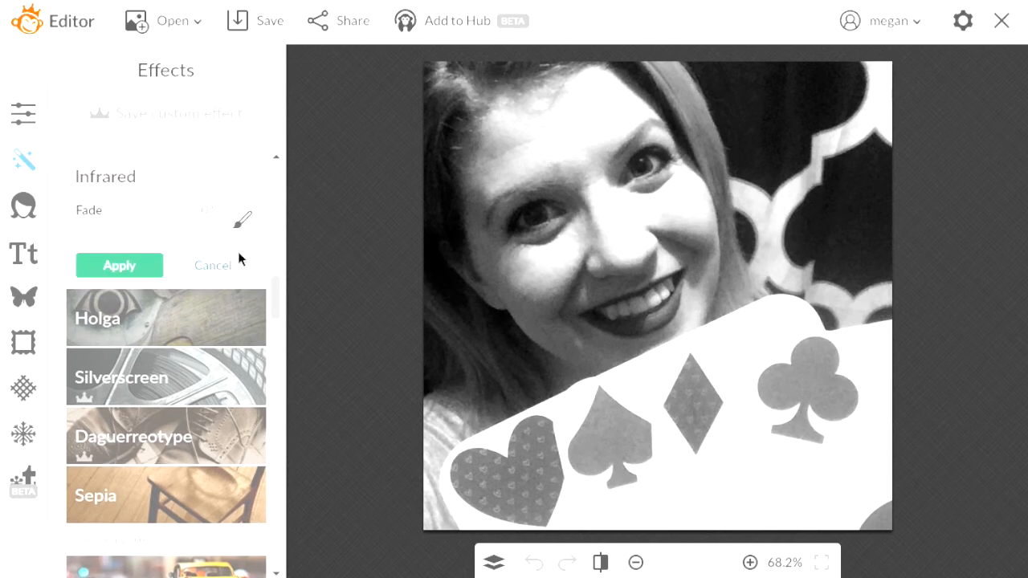
click(236, 321)
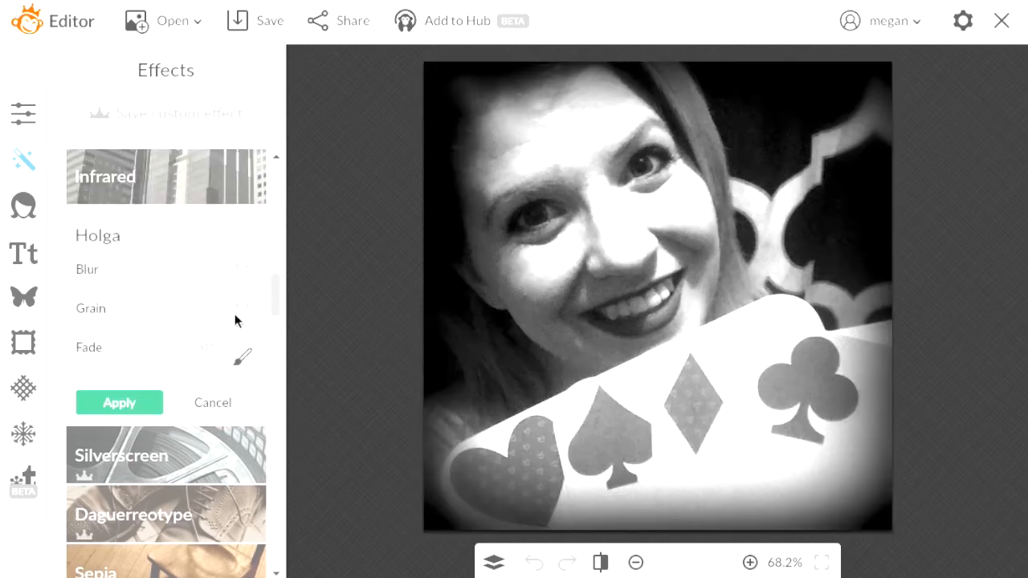
click(201, 463)
click(223, 484)
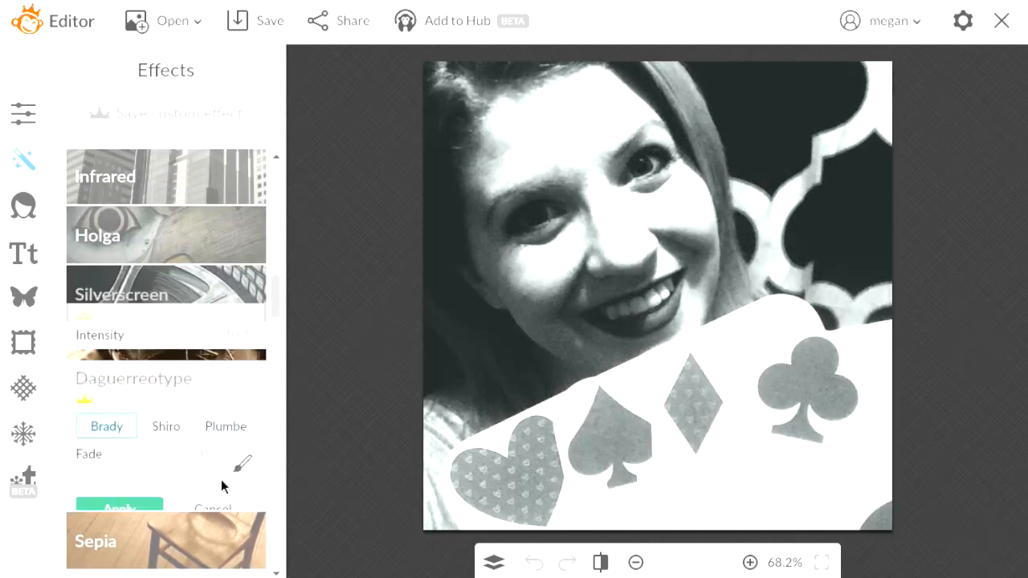
click(204, 526)
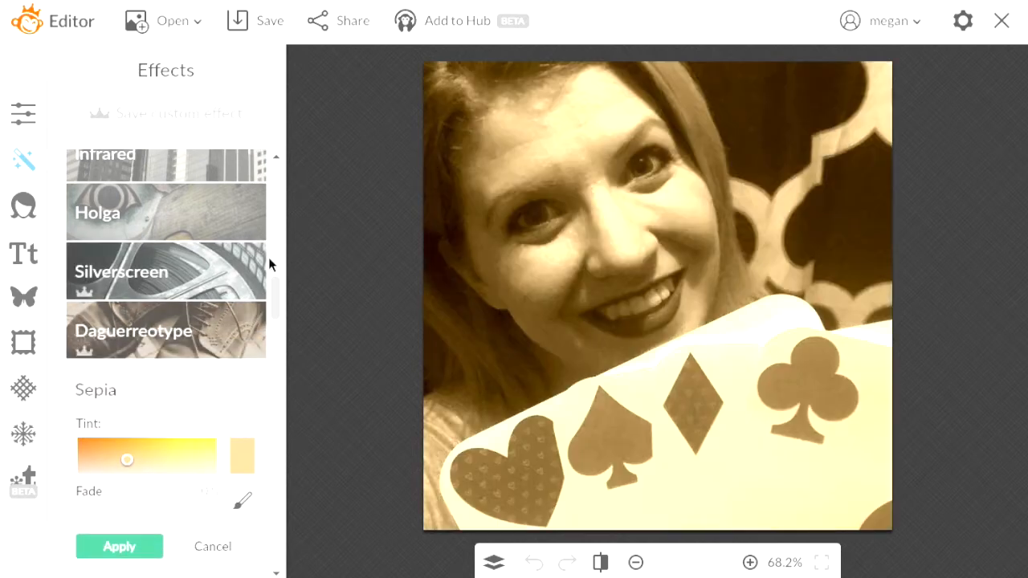
drag(278, 292, 273, 323)
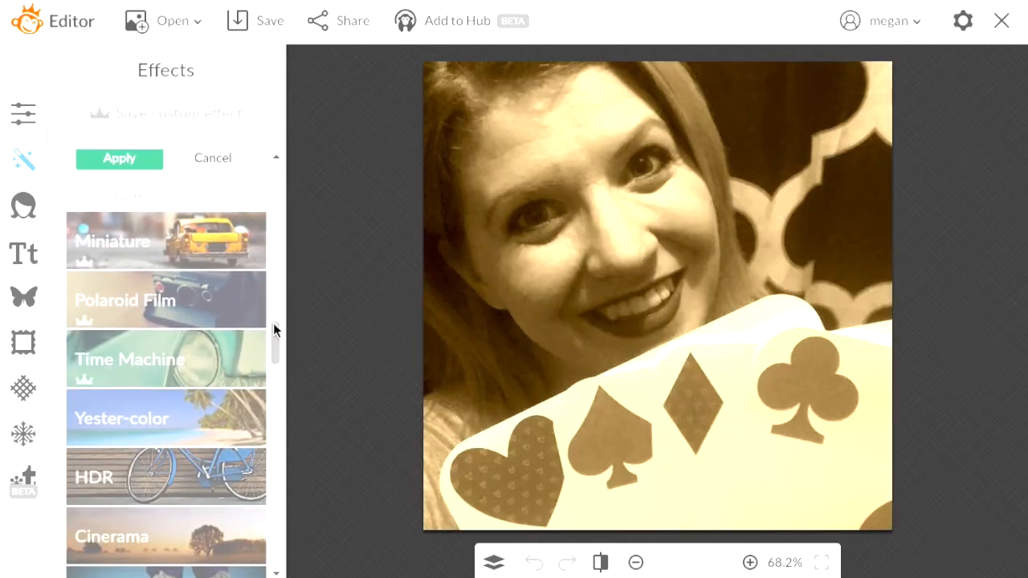
Try the Miniature tilt-shift effect with a larger focal size, then cancel it
click(226, 247)
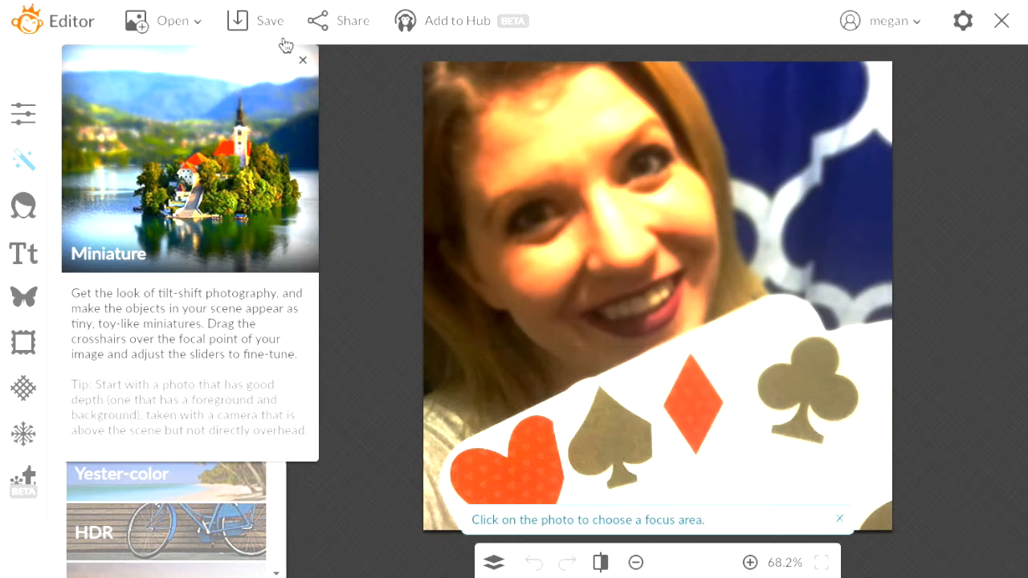
click(303, 61)
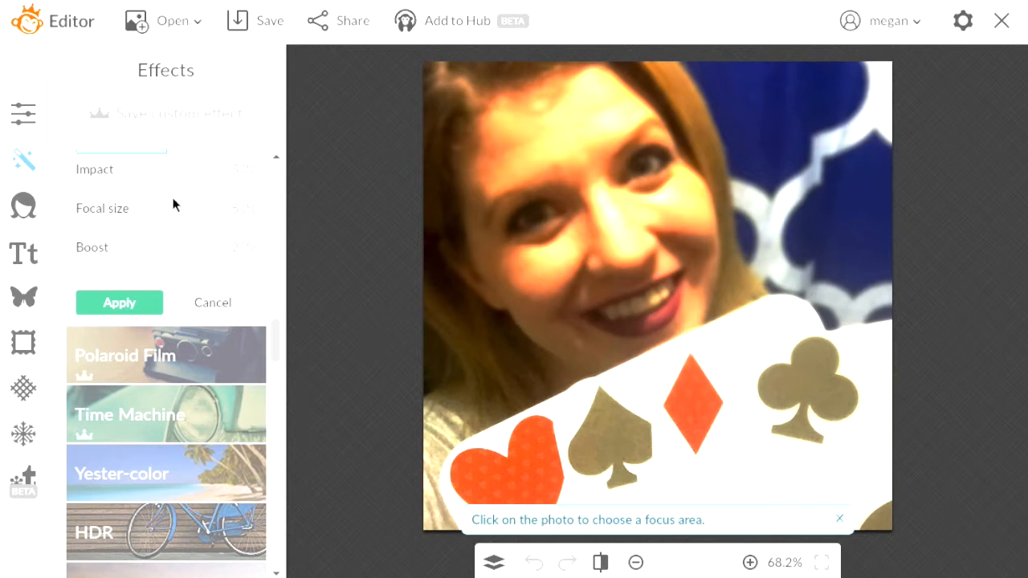
drag(162, 232, 188, 233)
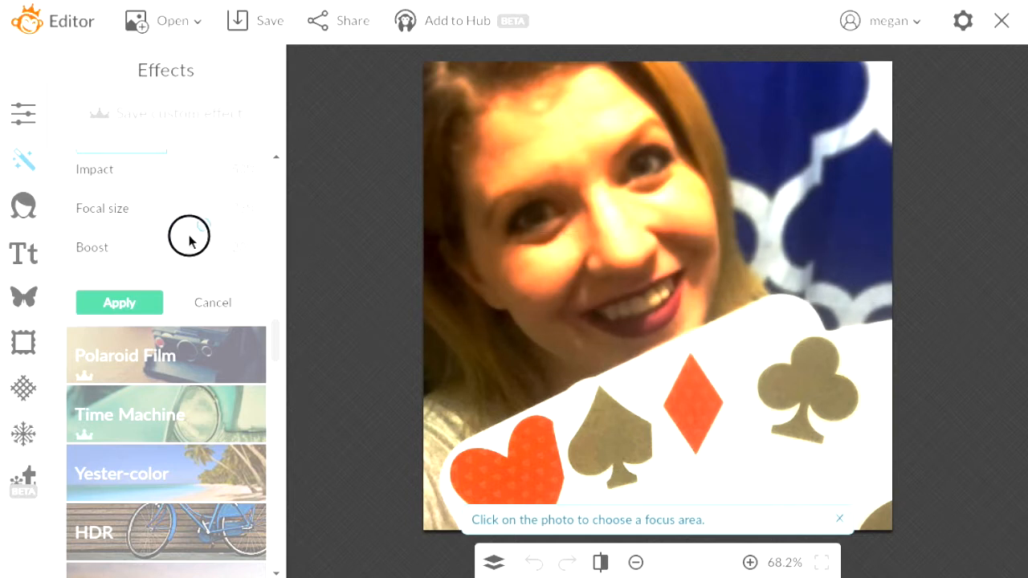
click(217, 307)
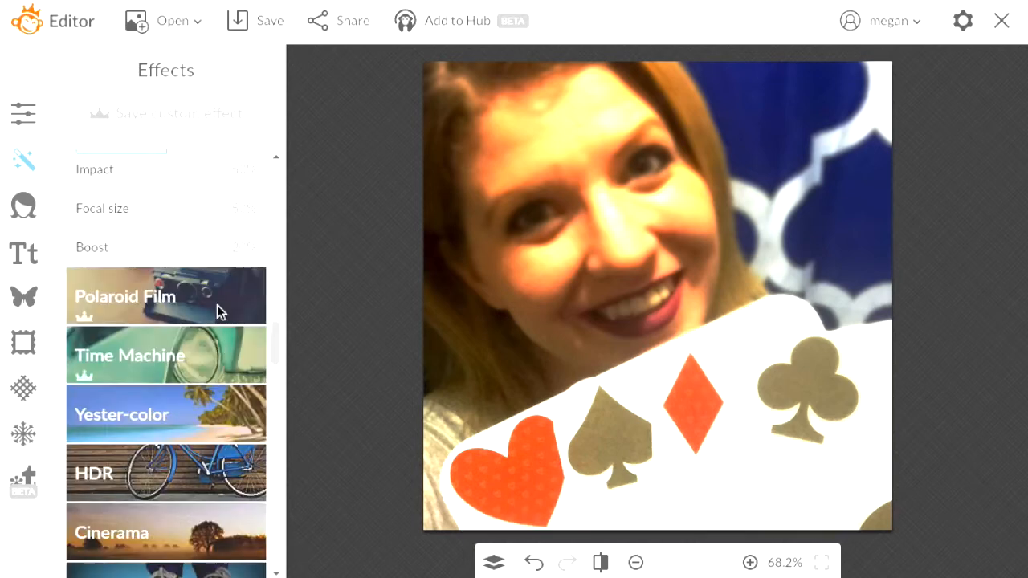
Preview Time Machine, Yester-color, Cinerama and Lomo, ending on a grainy Gritty look
scroll(213, 306, down, 2)
click(191, 205)
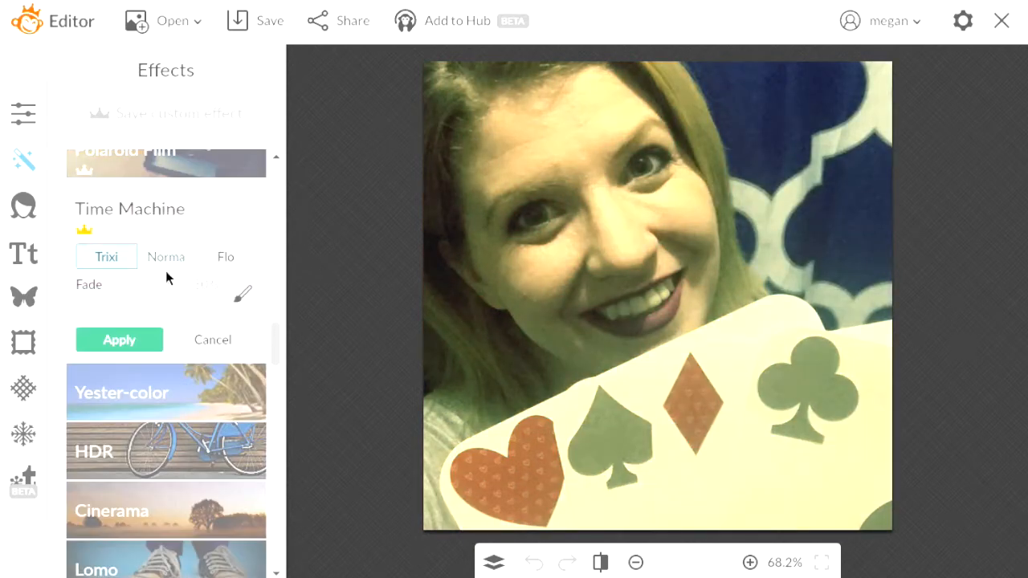
click(204, 379)
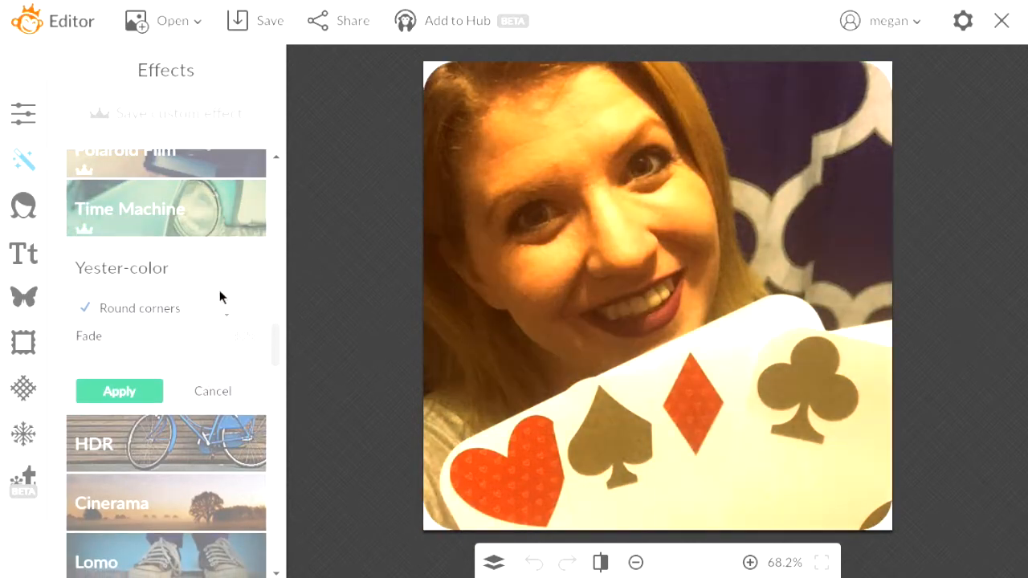
click(217, 392)
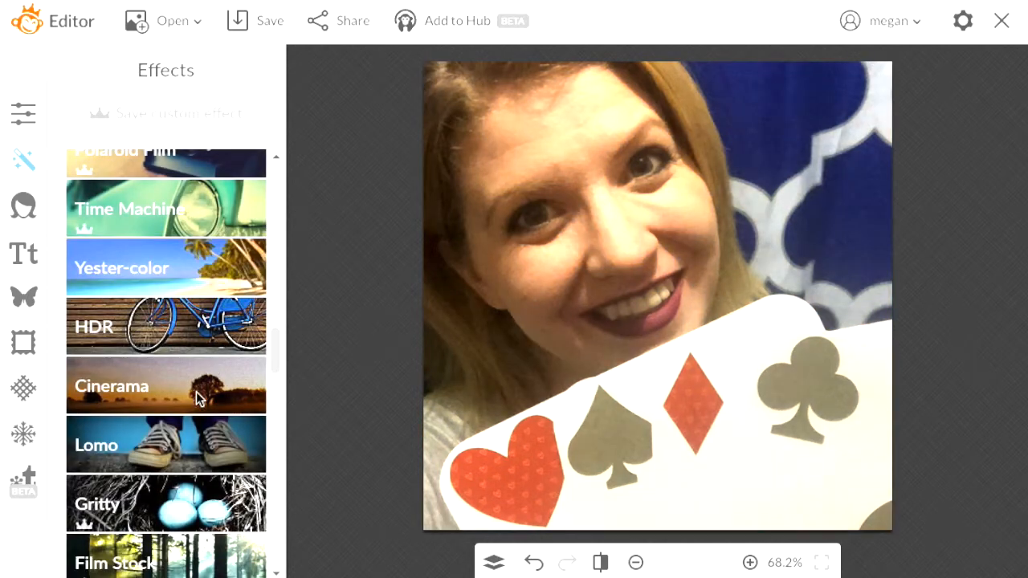
scroll(273, 335, down, 3)
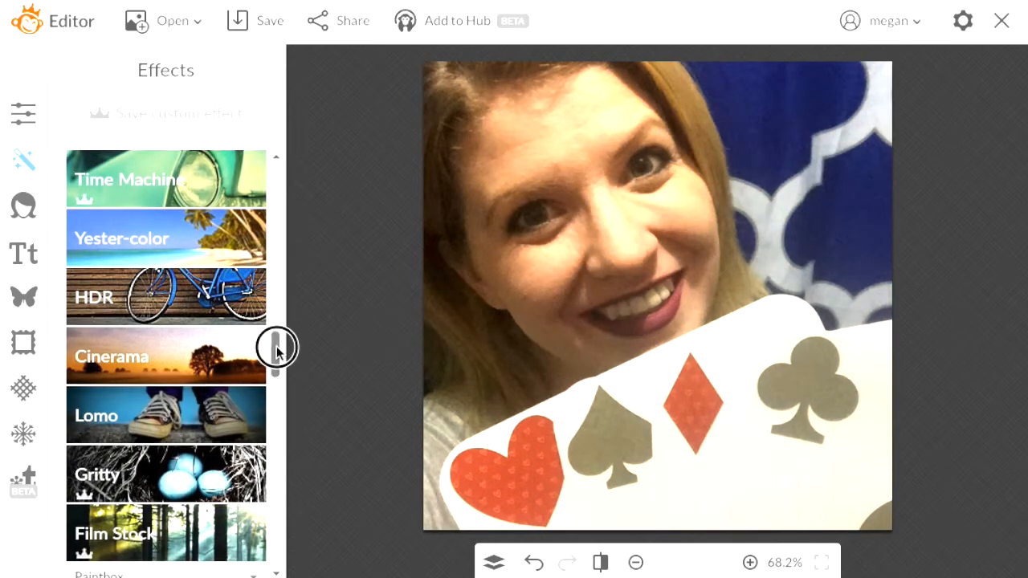
click(250, 296)
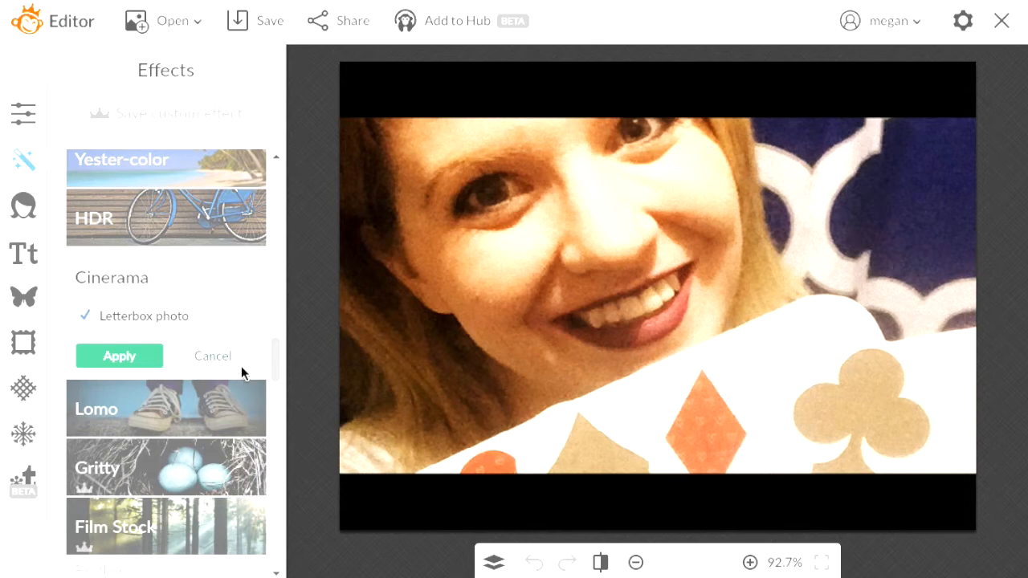
click(218, 387)
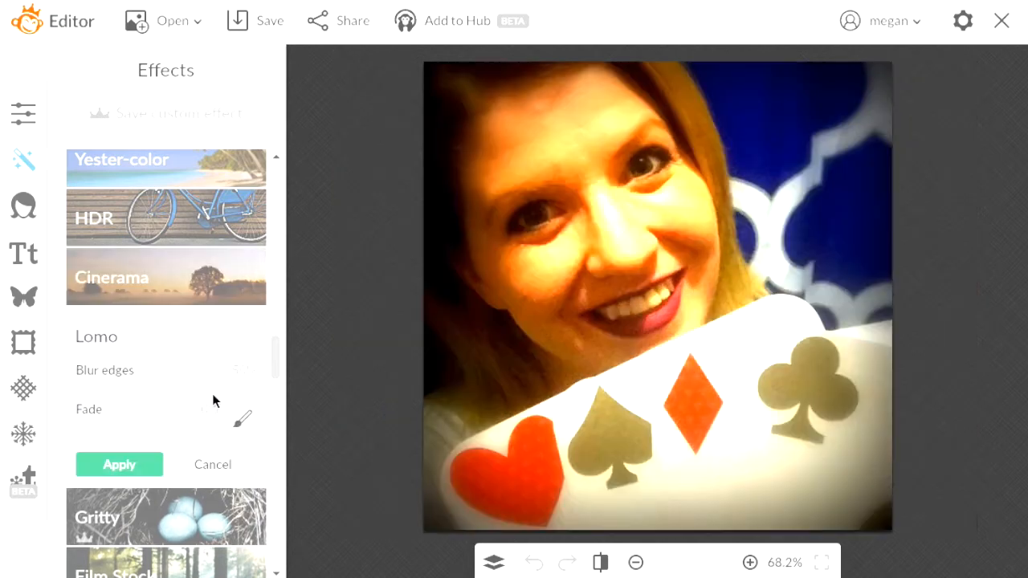
click(217, 499)
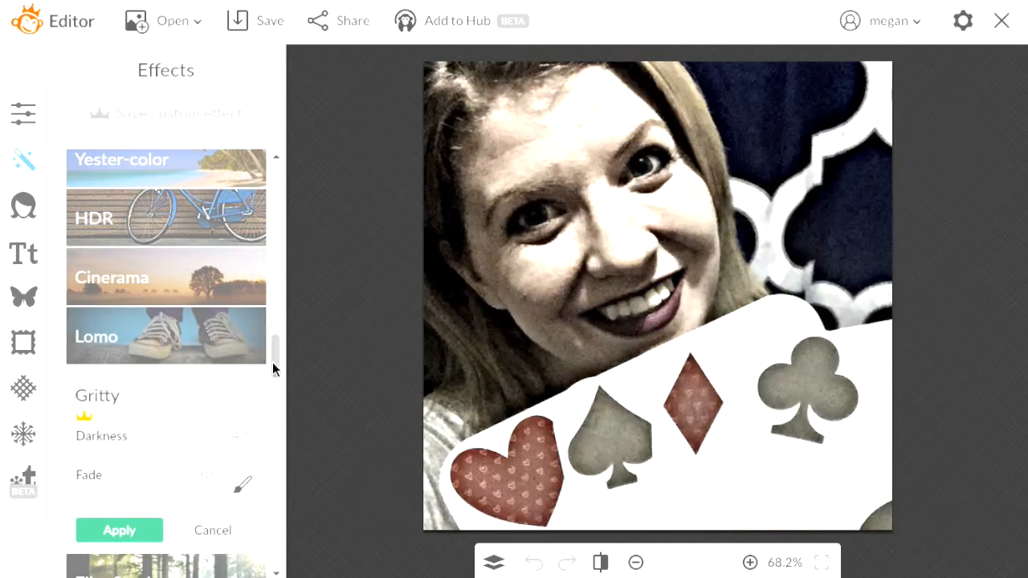
scroll(273, 367, down, 3)
click(220, 349)
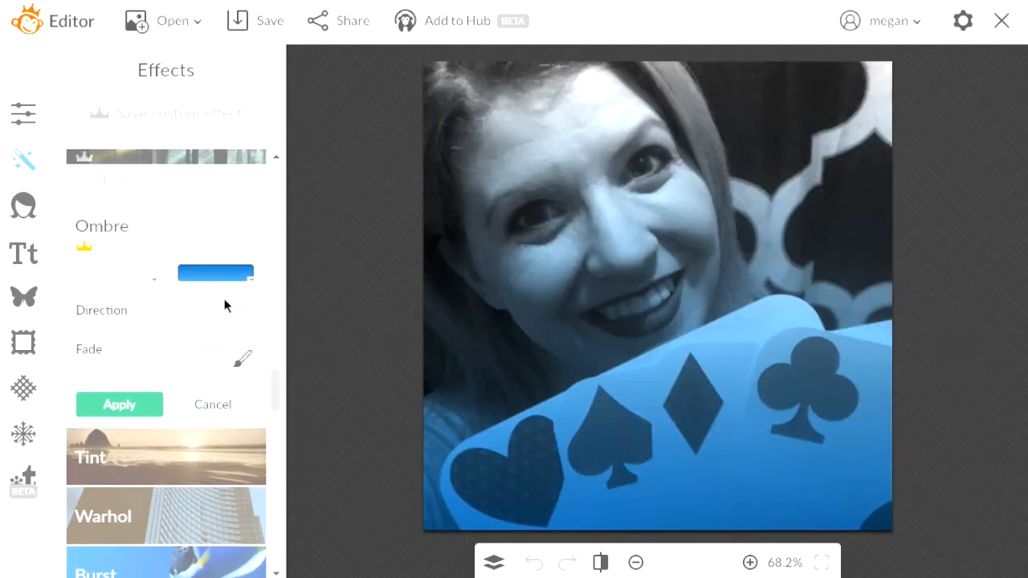
click(246, 276)
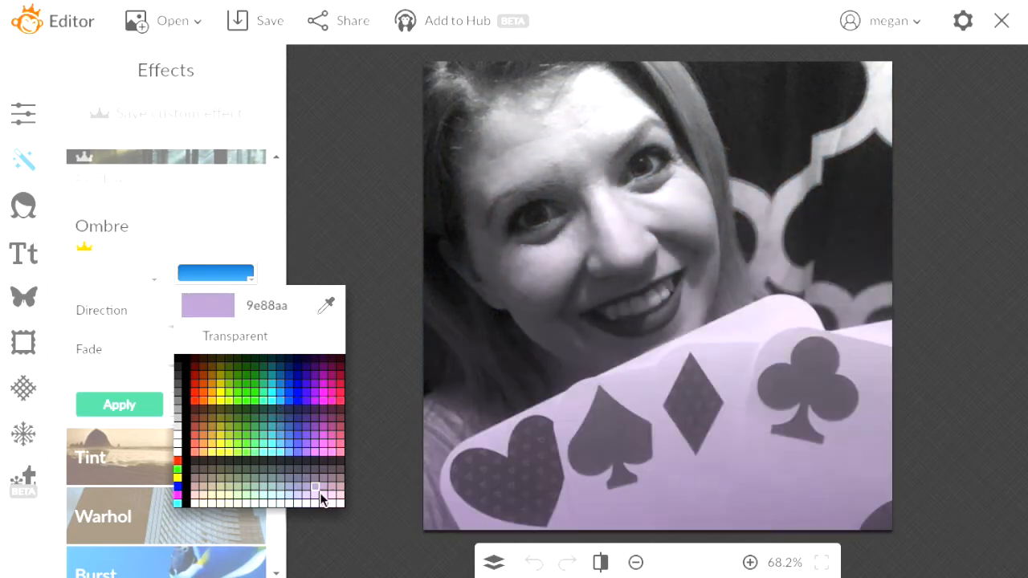
click(320, 496)
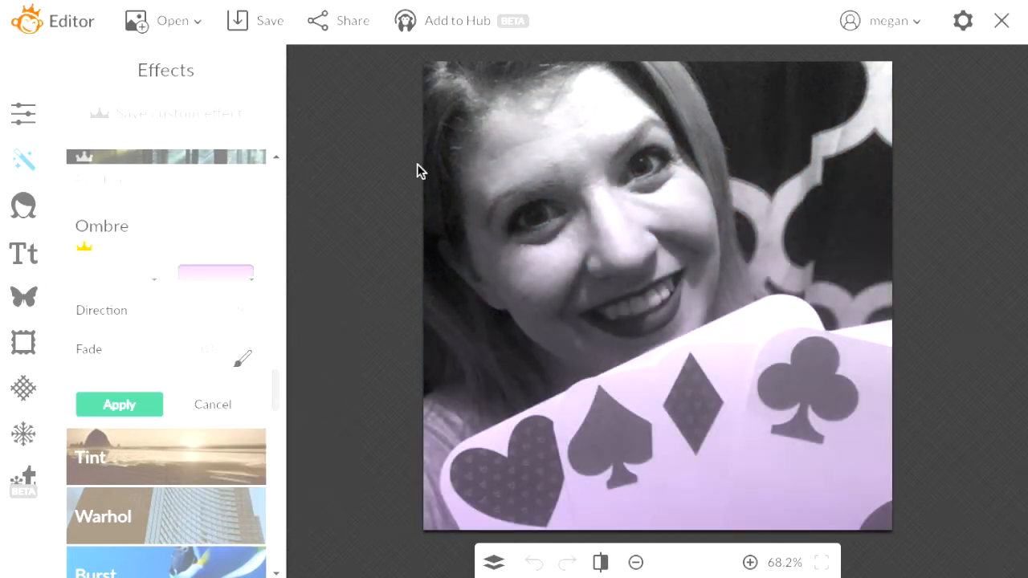
click(215, 404)
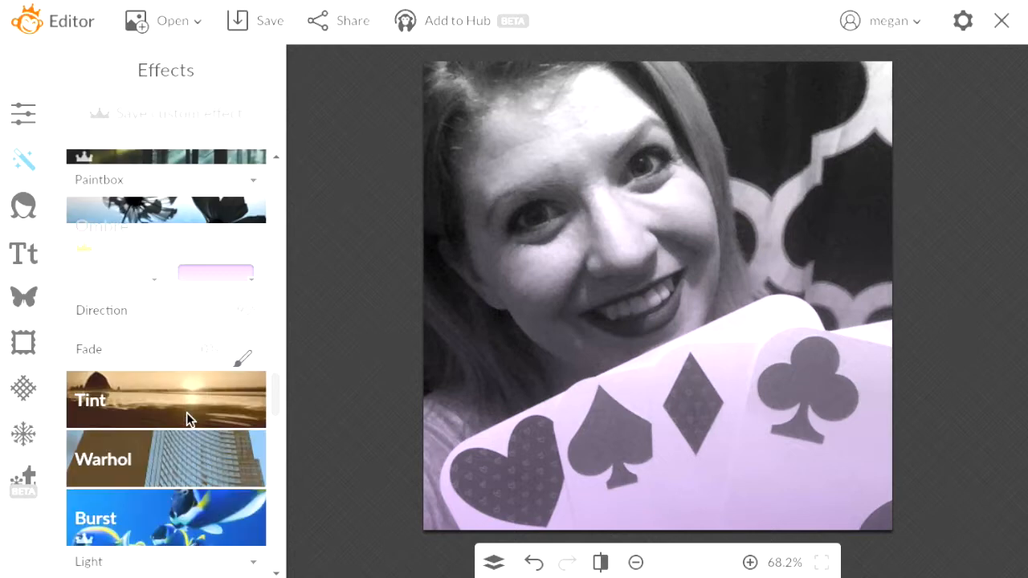
click(219, 269)
click(197, 493)
click(185, 342)
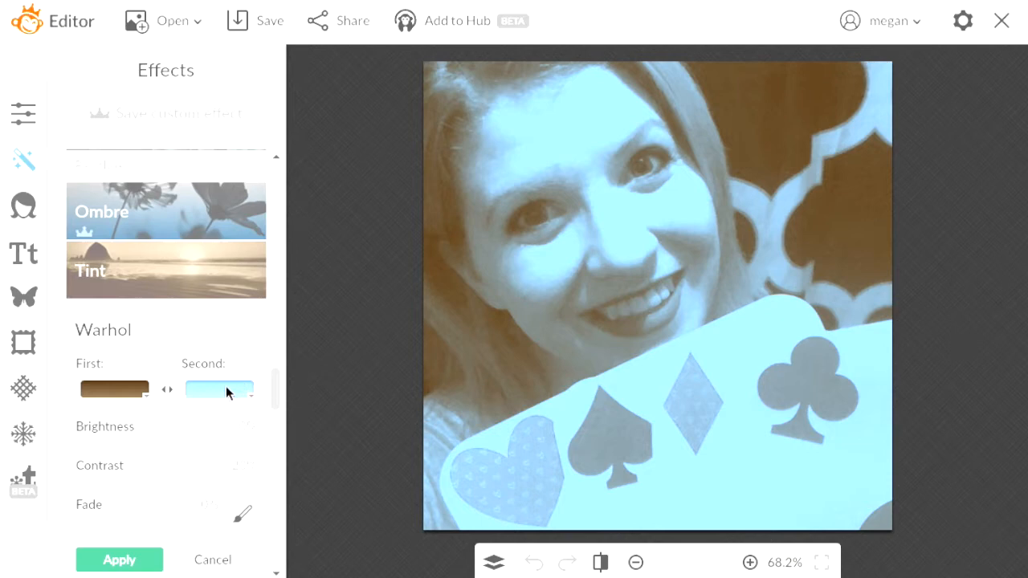
click(221, 559)
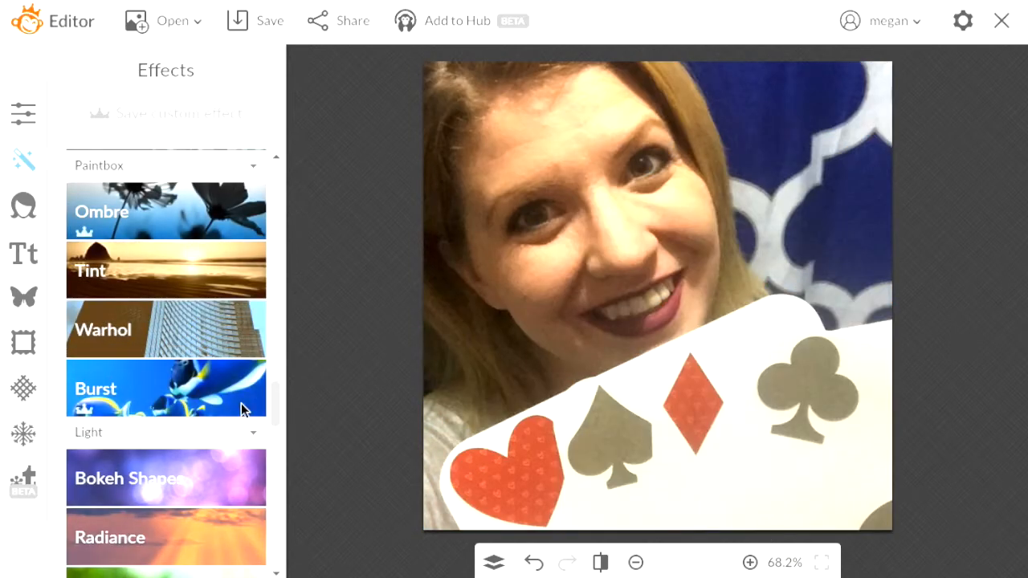
click(241, 405)
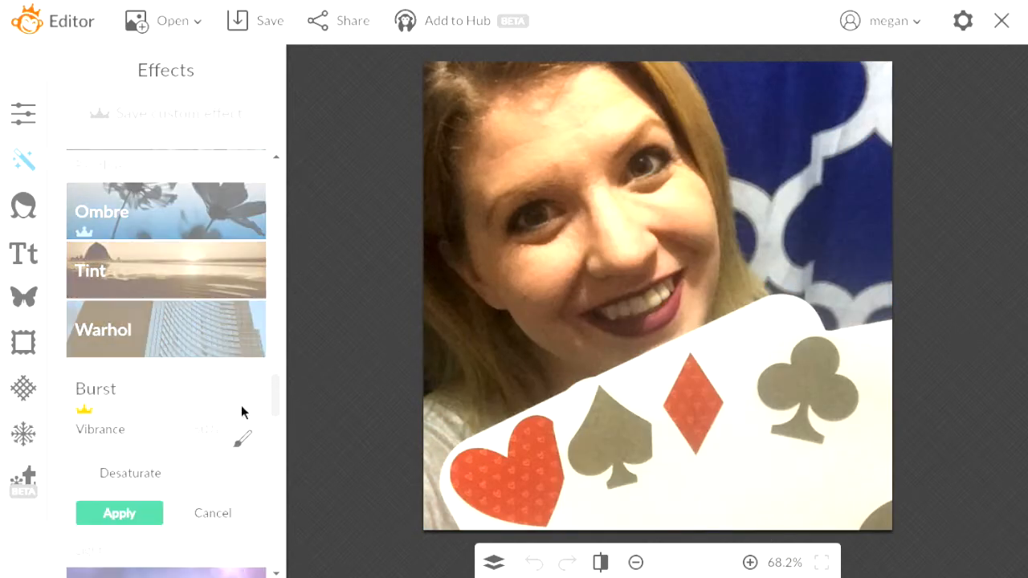
click(217, 514)
click(218, 475)
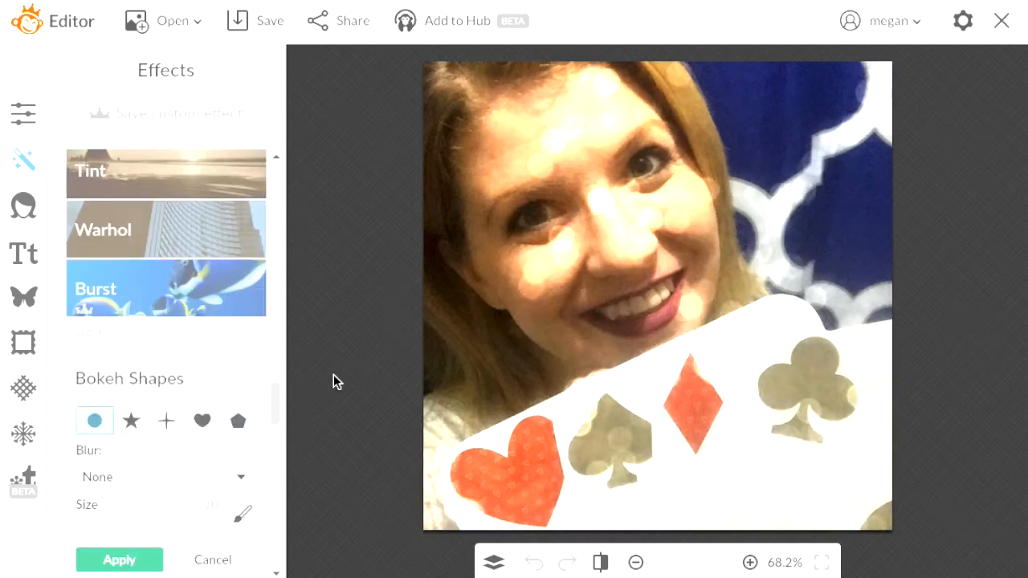
click(128, 522)
drag(273, 406, 273, 420)
click(231, 363)
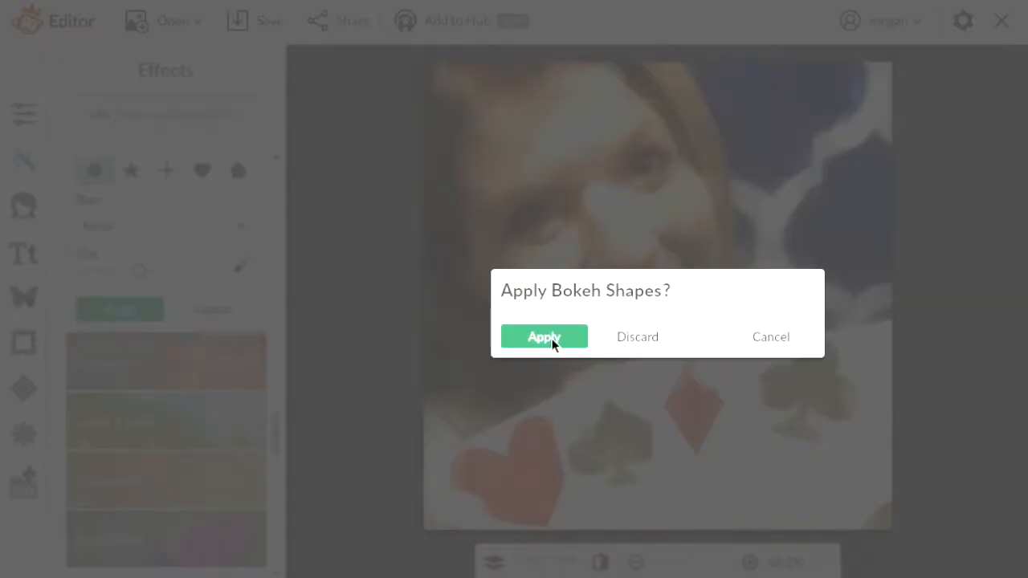
click(632, 338)
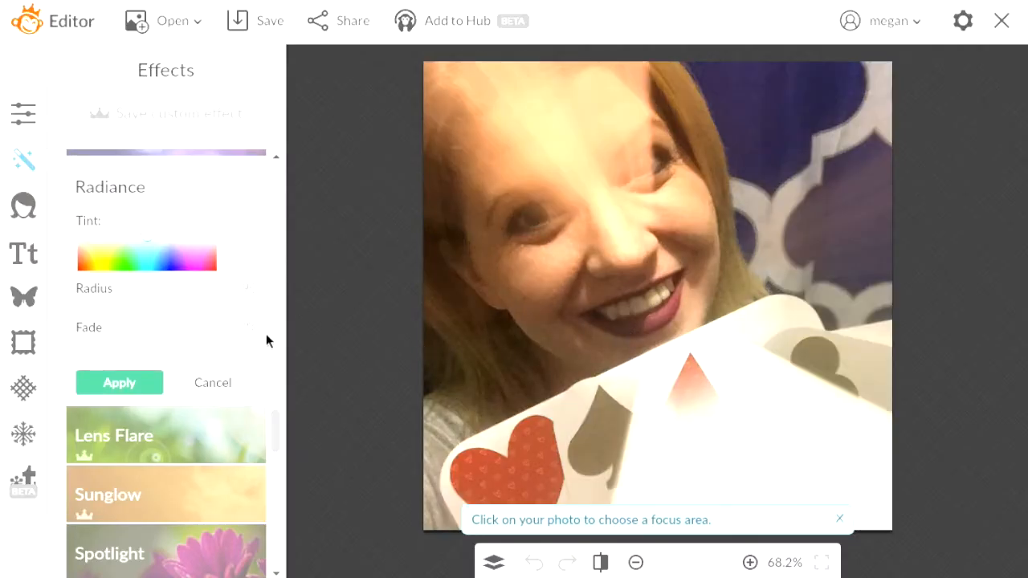
click(214, 383)
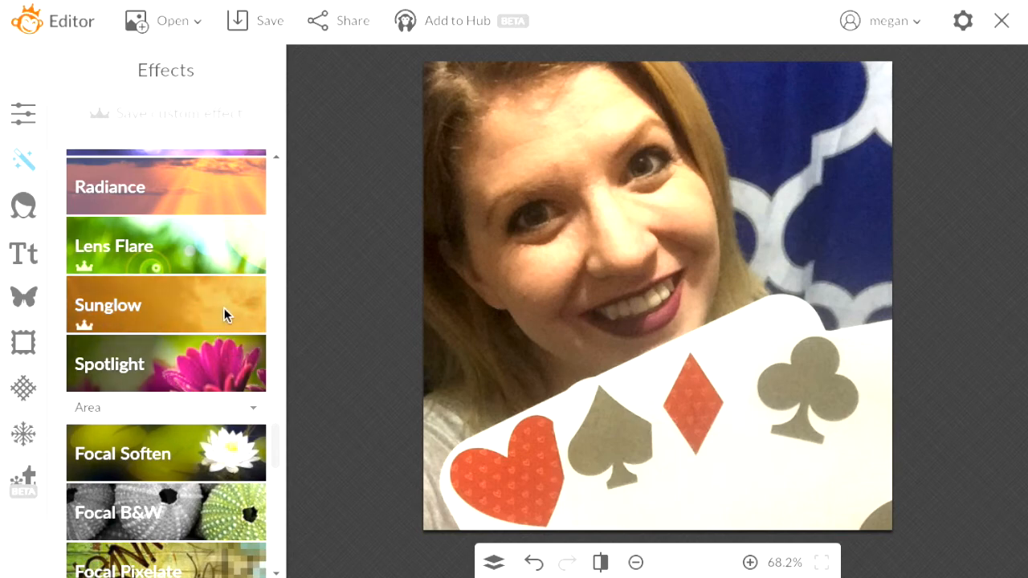
click(224, 307)
click(215, 250)
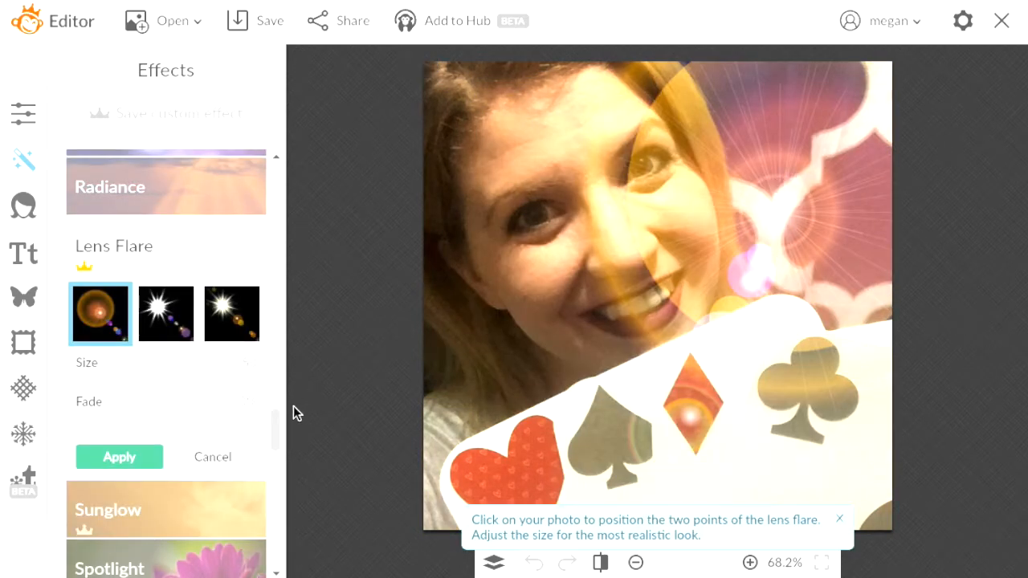
click(211, 452)
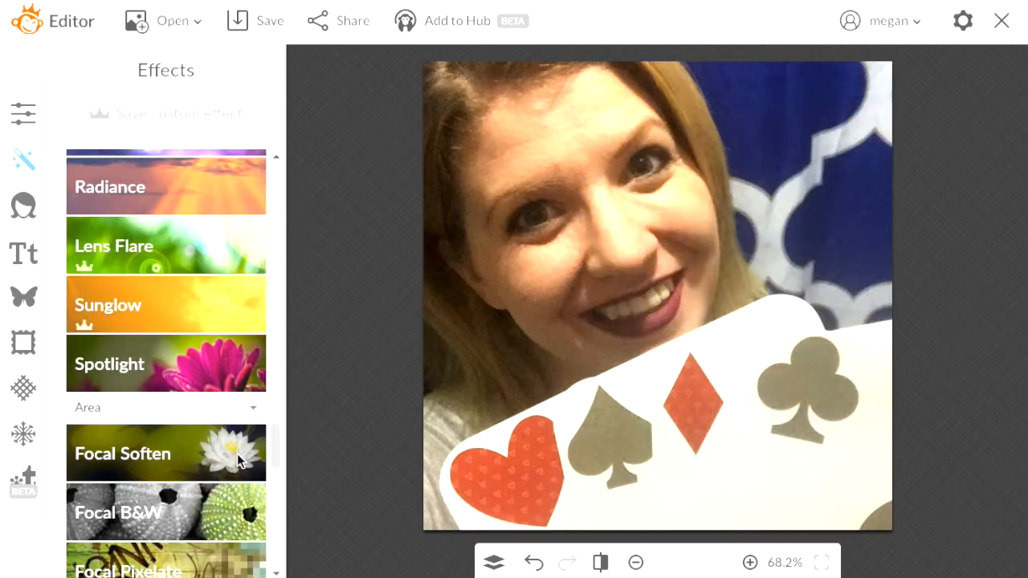
click(239, 457)
drag(624, 306, 555, 240)
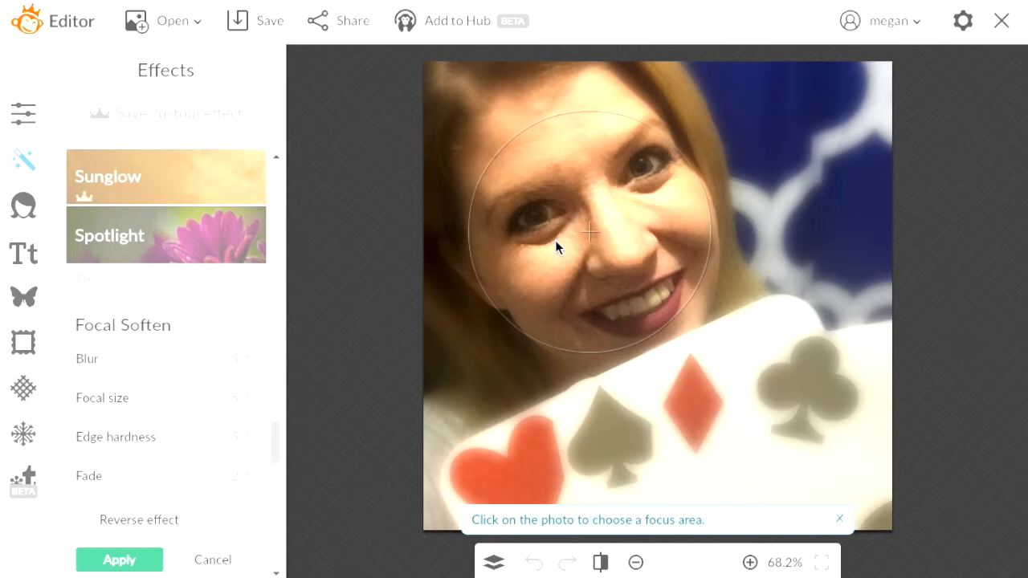
click(228, 561)
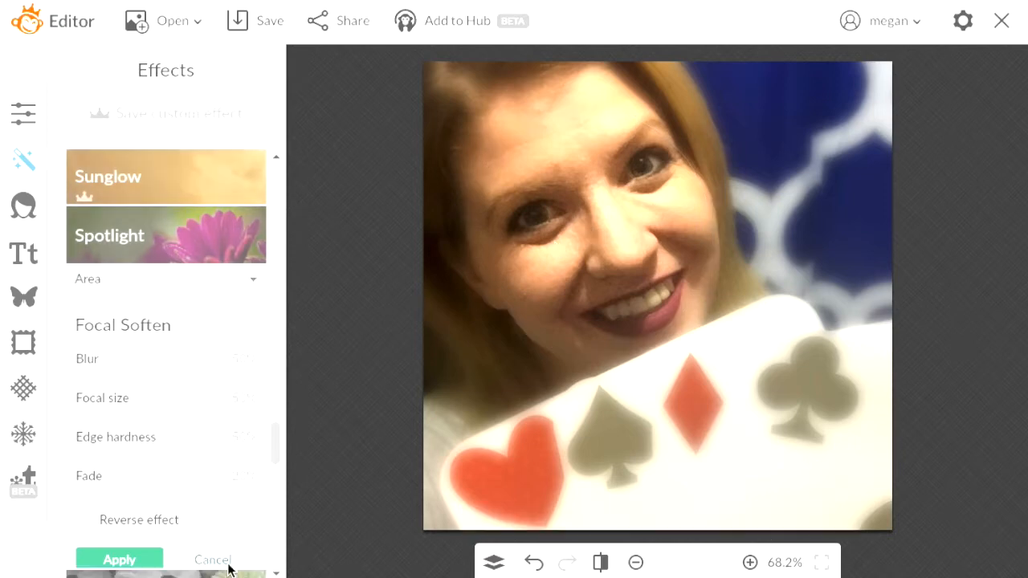
click(212, 369)
drag(620, 304, 659, 405)
drag(164, 418, 114, 424)
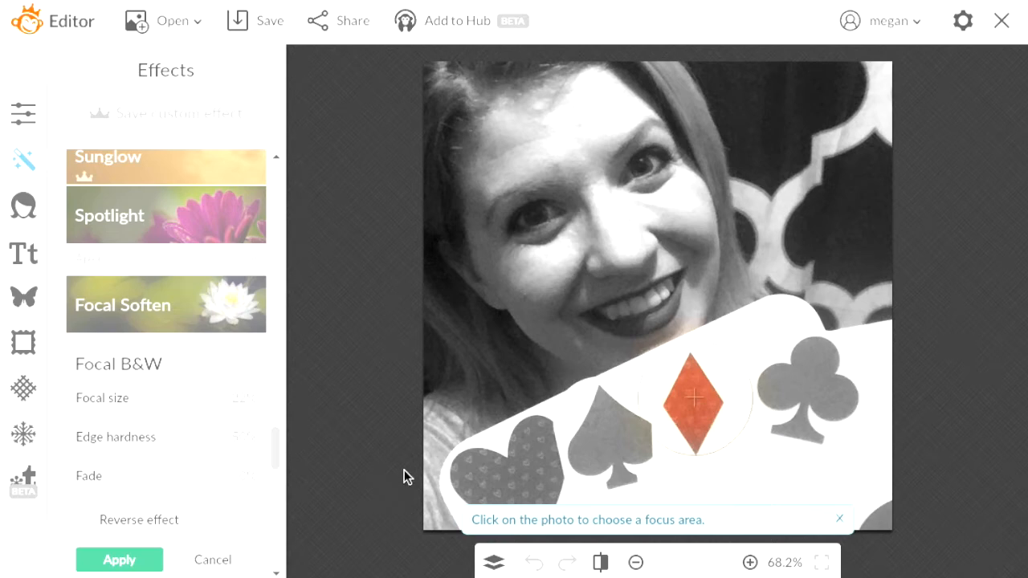
click(213, 561)
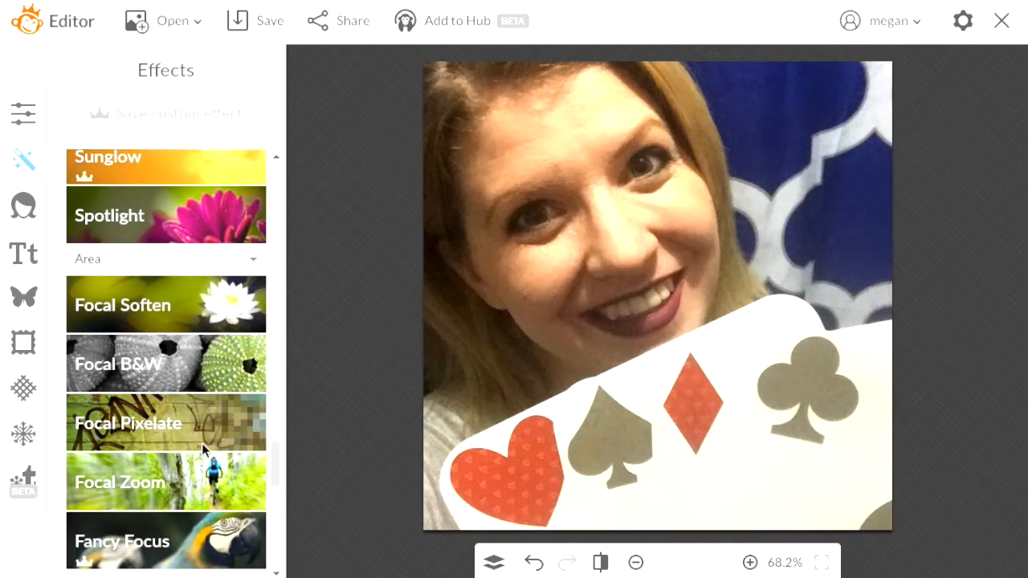
click(194, 489)
drag(591, 299, 535, 238)
click(197, 554)
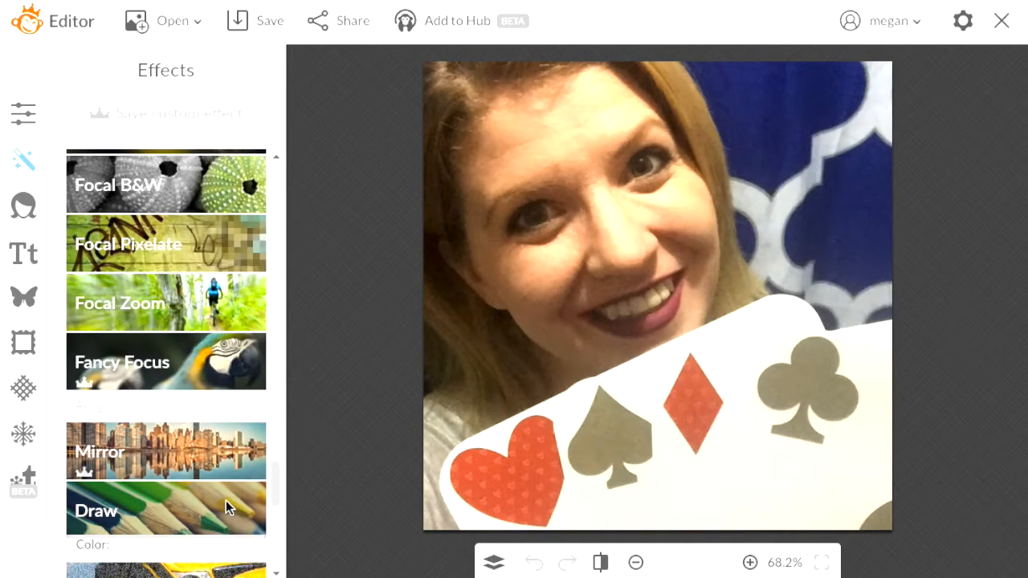
click(226, 501)
mouse_move(537, 209)
mouse_down()
mouse_move(587, 163)
mouse_move(641, 237)
mouse_move(755, 201)
mouse_move(554, 372)
mouse_move(822, 265)
mouse_move(783, 282)
mouse_up()
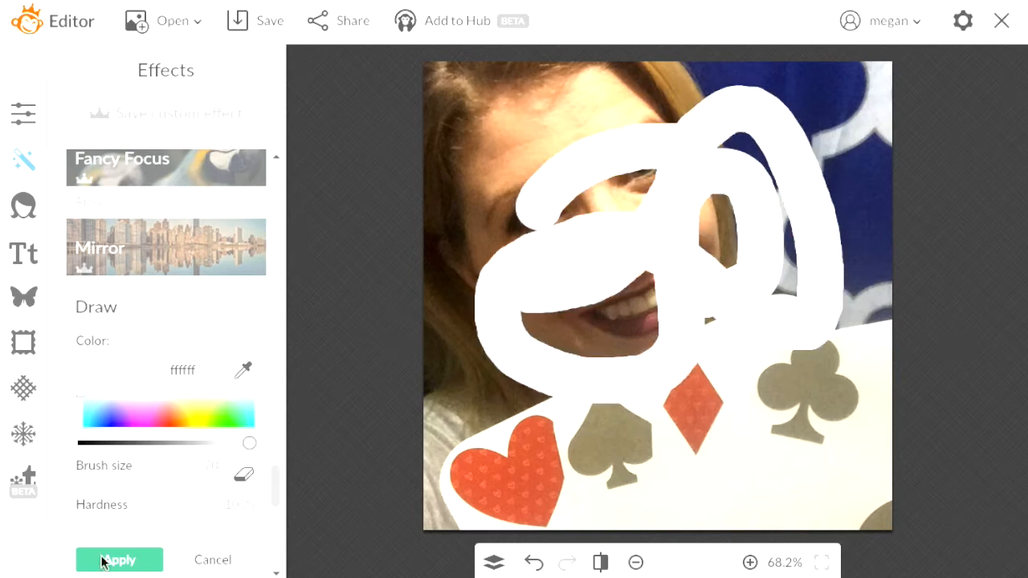
click(201, 567)
drag(280, 487, 281, 527)
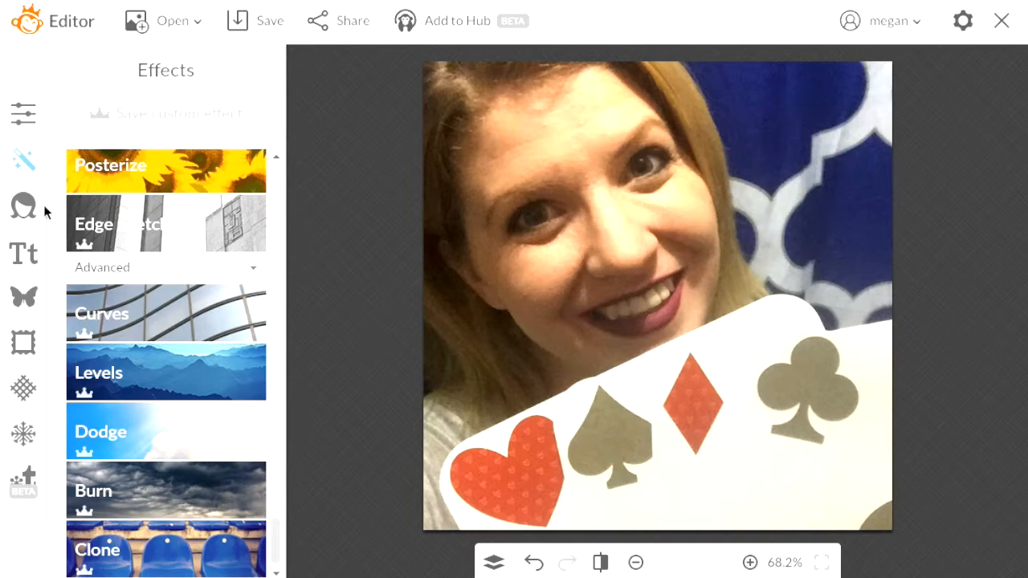
Try brightening the tone curve in Curves, cancel it, and switch to Touch Up tools
click(164, 297)
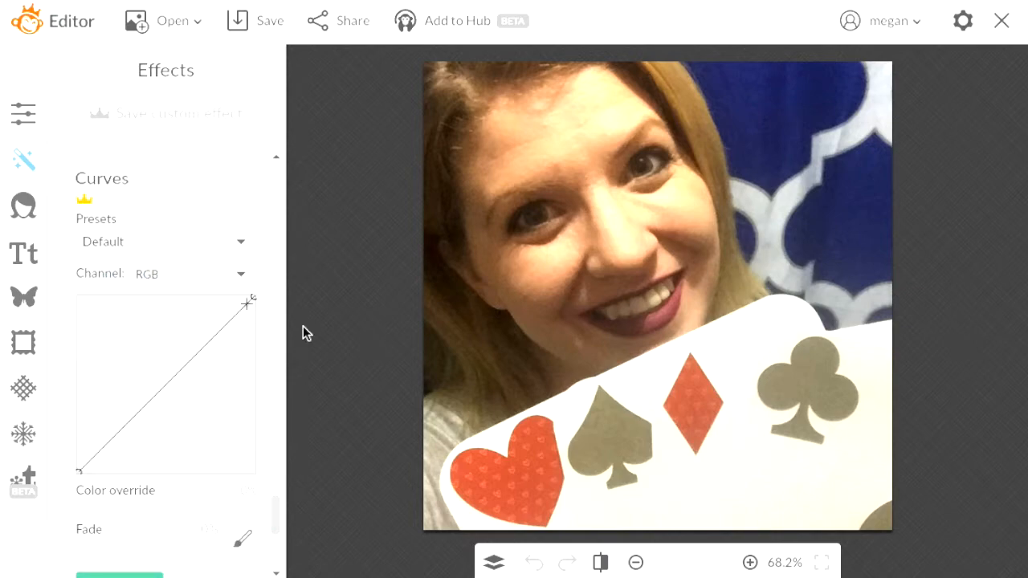
drag(175, 394, 133, 362)
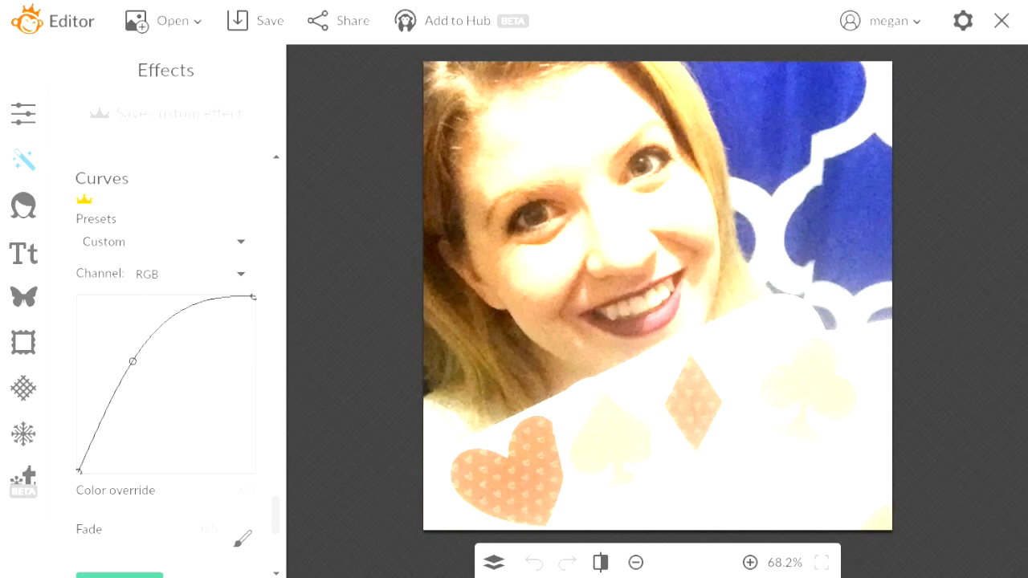
drag(276, 503, 278, 524)
click(222, 425)
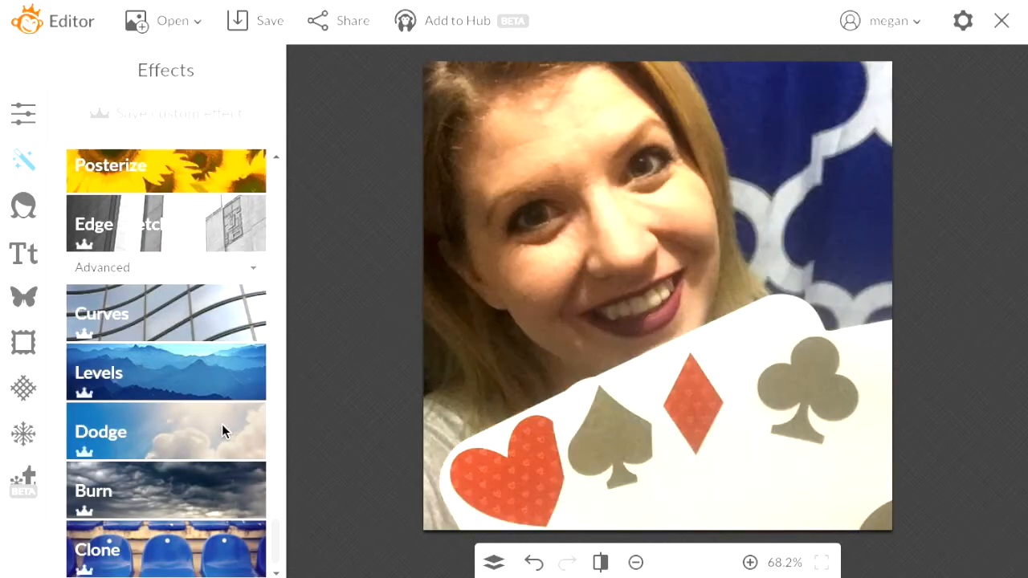
click(23, 206)
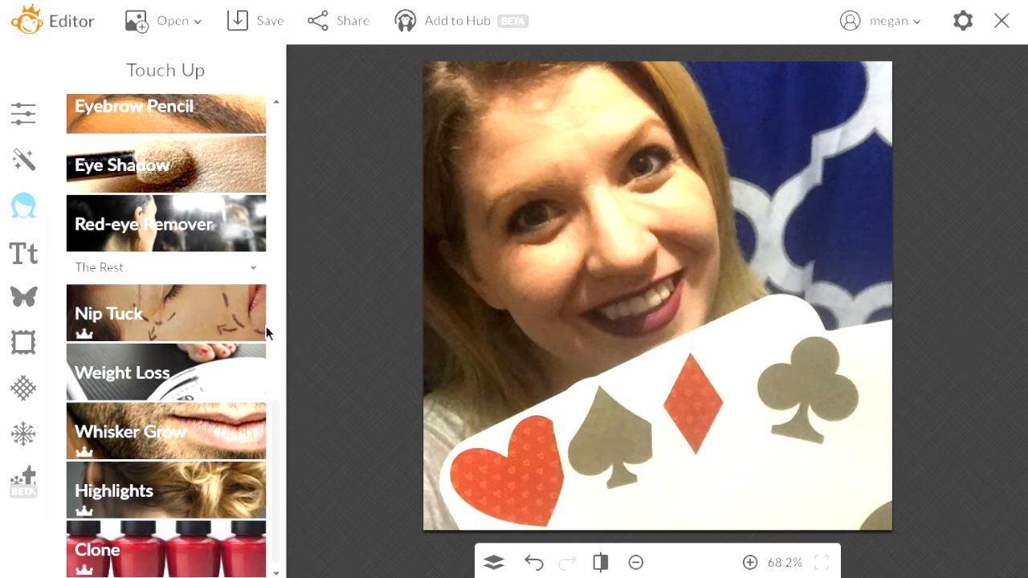
Return to the Touch Up tools list and dismiss the browser page menu
drag(276, 414, 275, 333)
click(27, 208)
drag(276, 349, 292, 134)
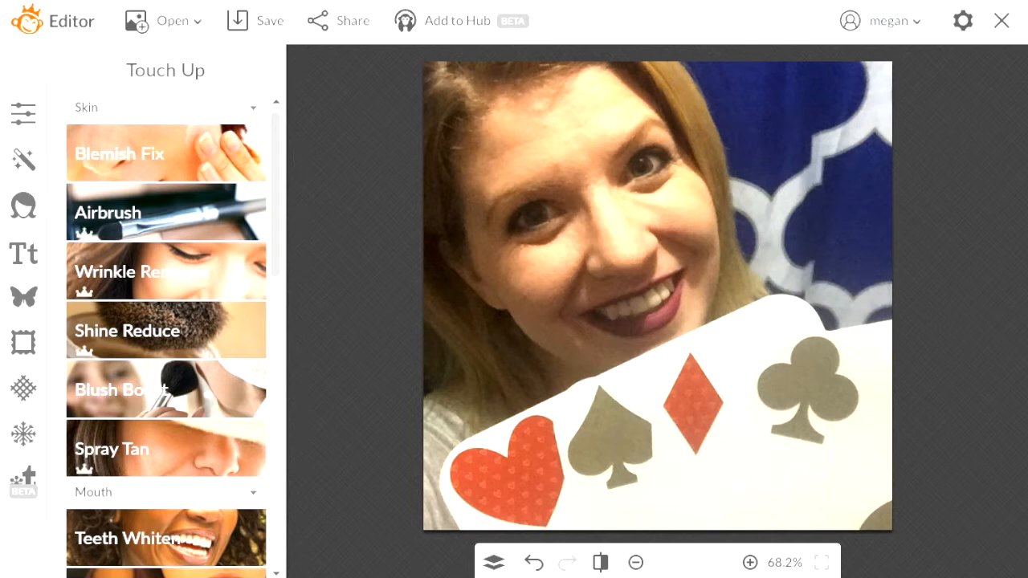
right_click(1007, 25)
click(978, 379)
In a new tab, open IMG_7888.jpg from the PicMonkey home page via Touch Up
key(super+t)
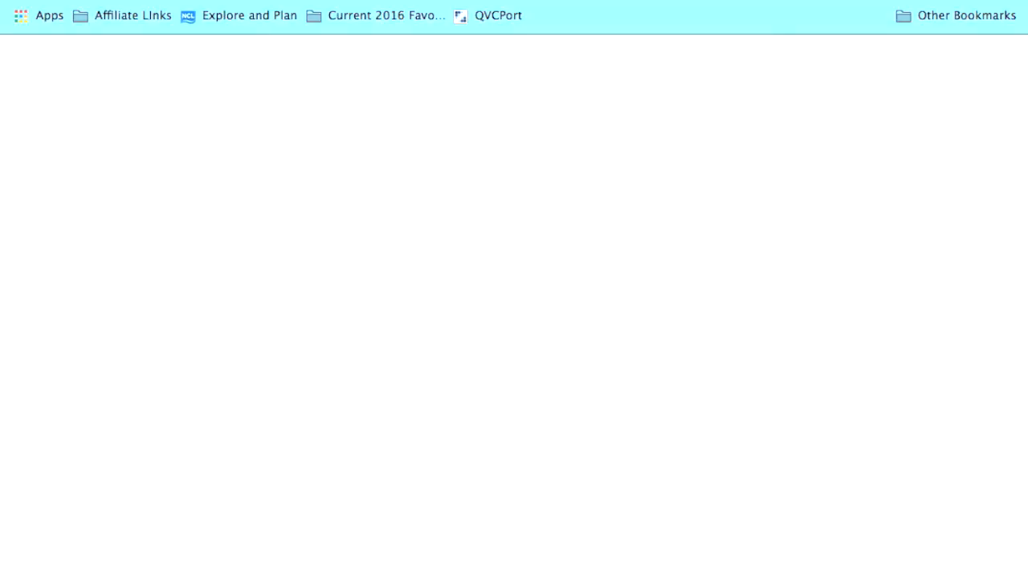
text(pic)
key(Return)
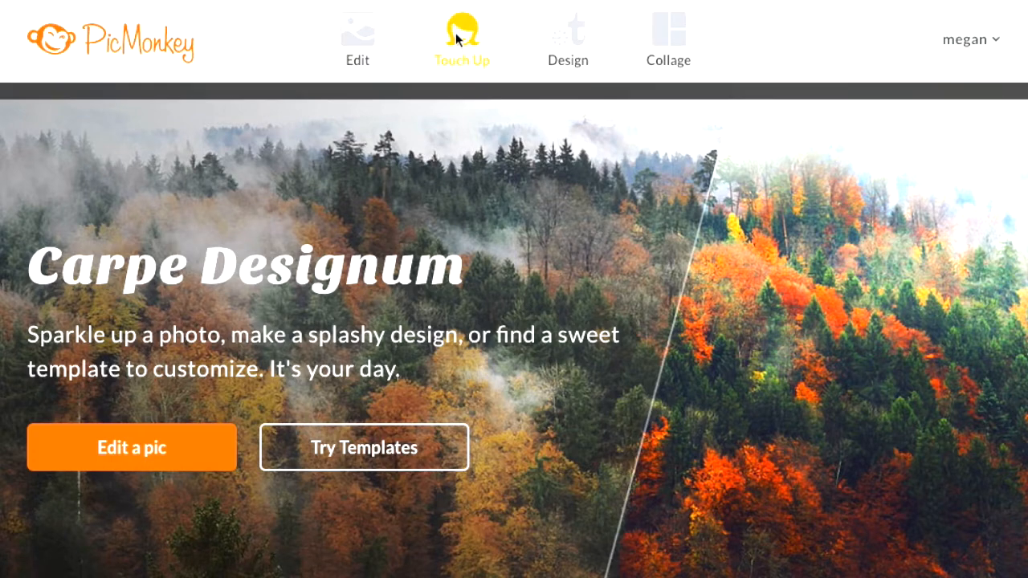
click(457, 32)
click(474, 85)
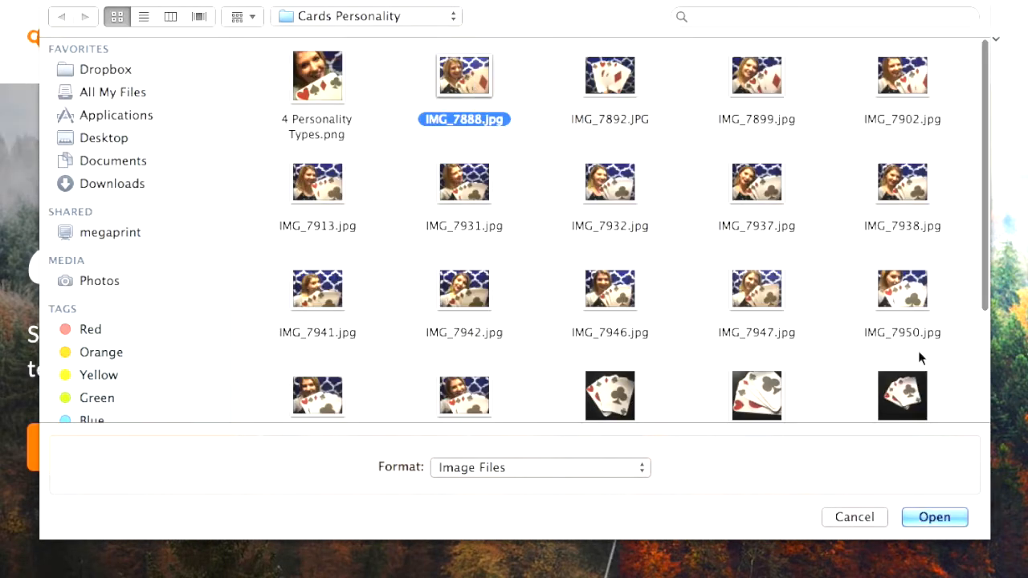
click(932, 517)
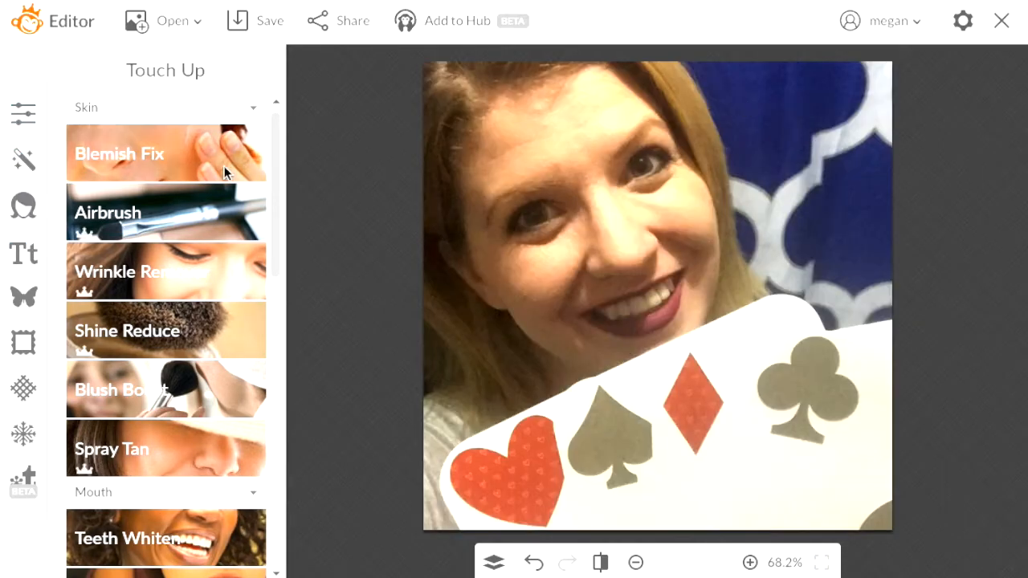
With Blemish Fix at 130% zoom, remove the cheek blemish and apply the fix
click(171, 153)
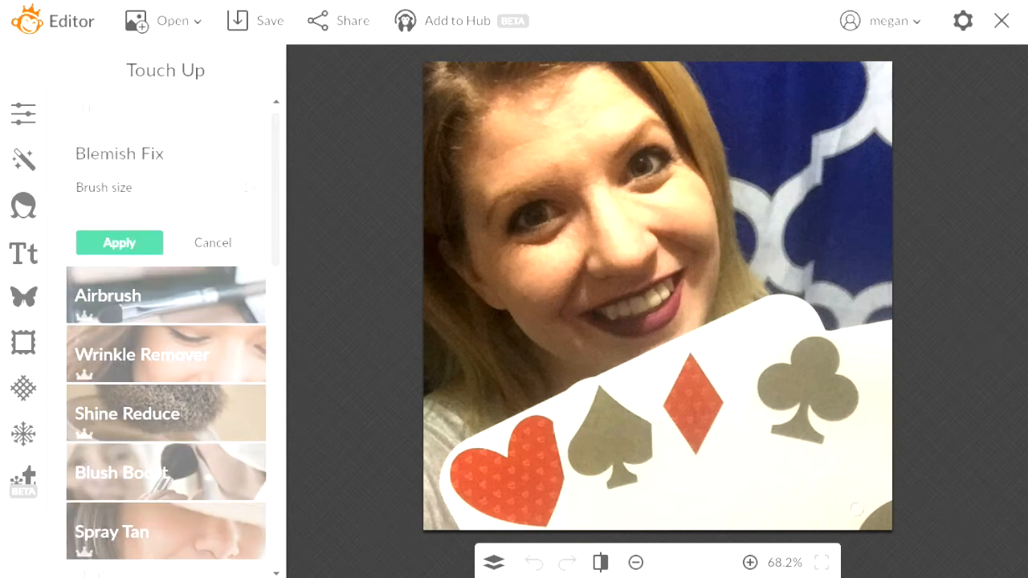
click(750, 564)
click(751, 565)
click(752, 565)
click(752, 564)
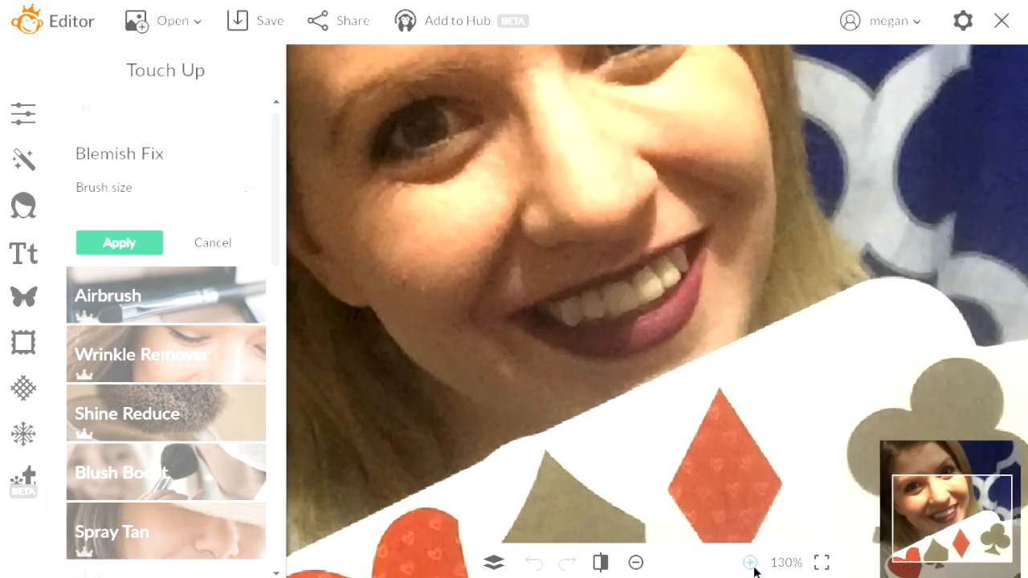
click(923, 502)
drag(924, 502, 918, 487)
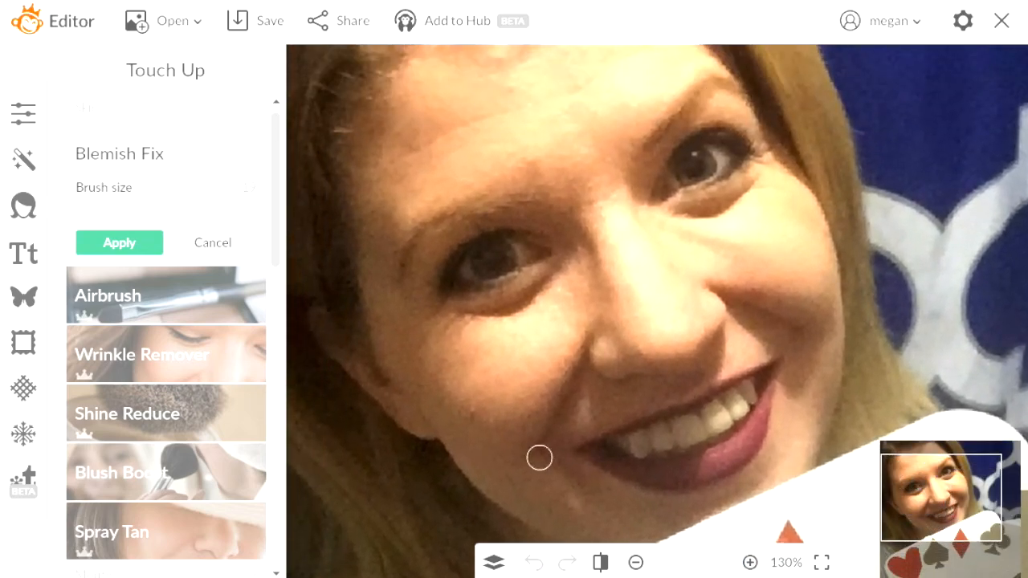
click(474, 413)
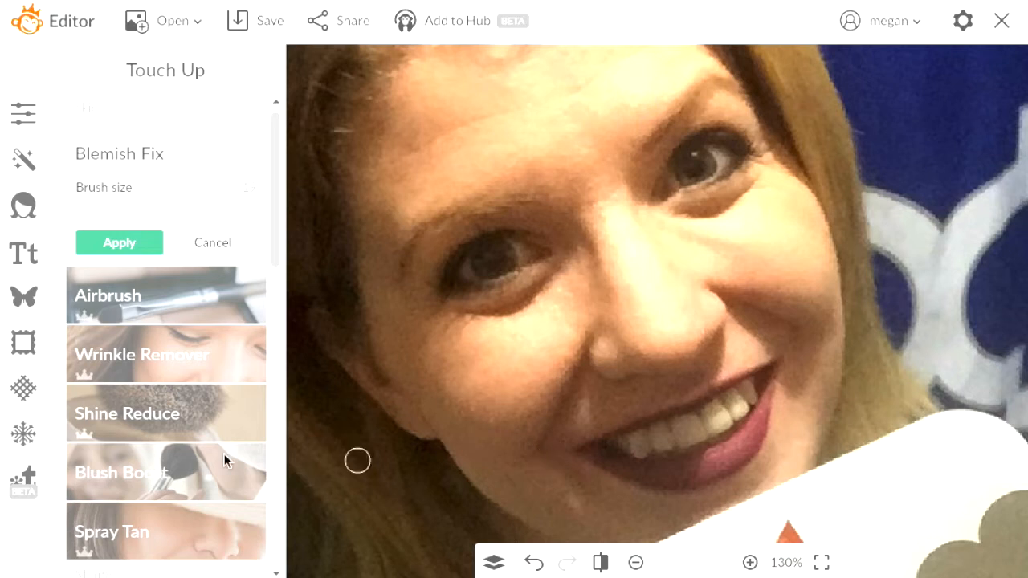
click(100, 247)
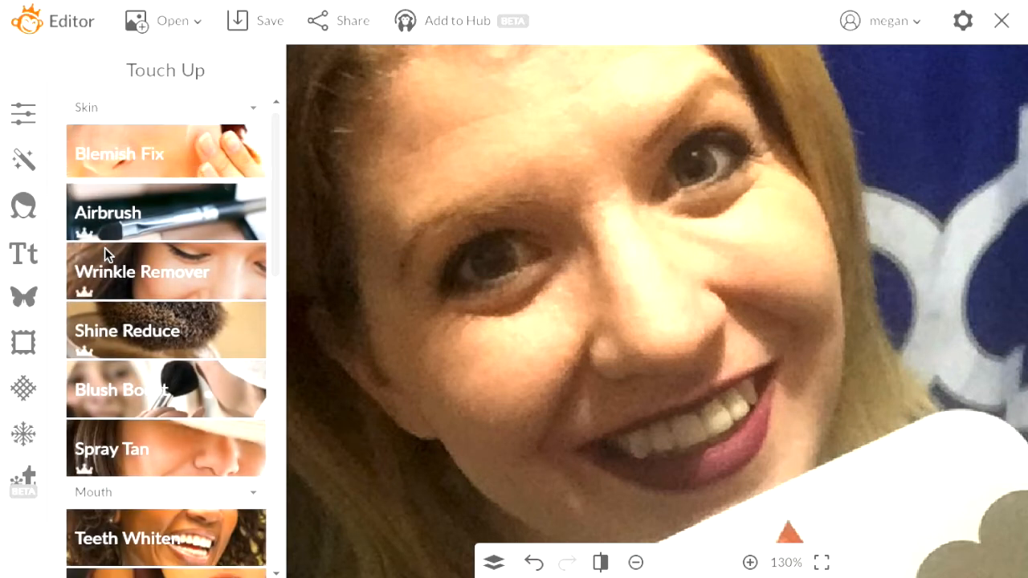
Airbrush the forehead with lowered Fade and apply it
click(187, 209)
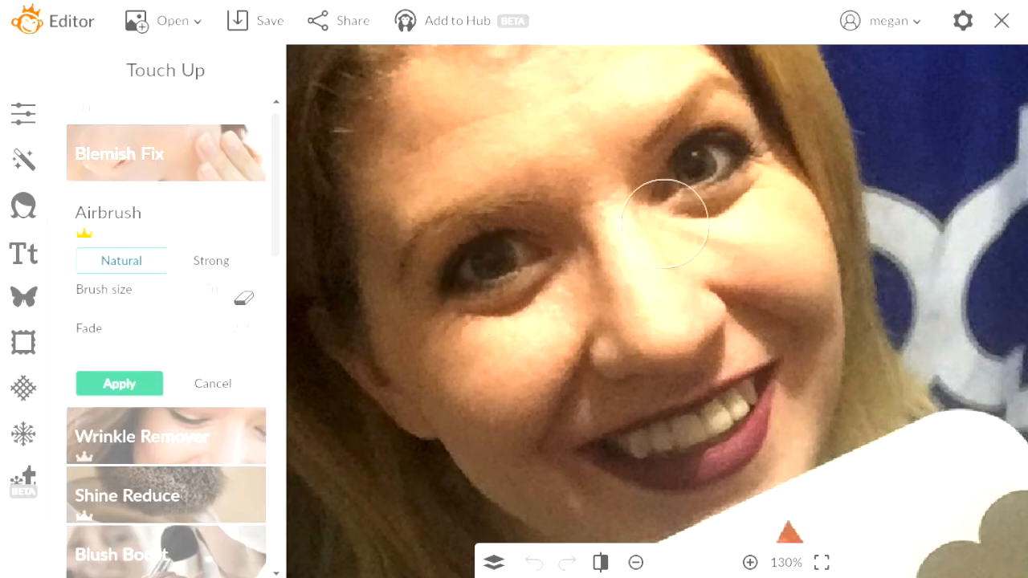
mouse_move(493, 135)
mouse_down()
mouse_move(450, 130)
mouse_move(523, 117)
mouse_up()
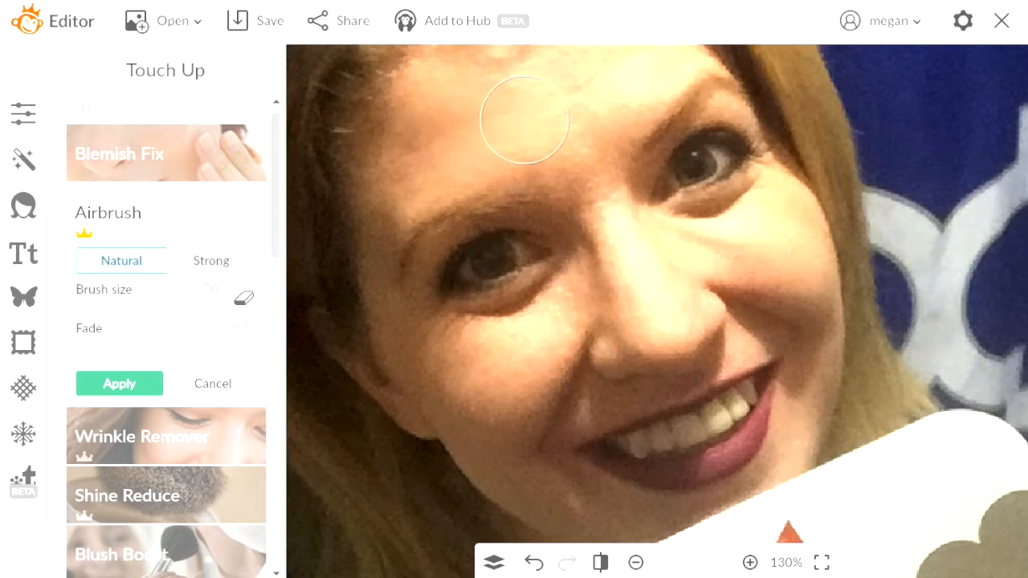
mouse_move(588, 109)
mouse_down()
mouse_move(609, 78)
mouse_move(412, 162)
mouse_up()
mouse_move(115, 351)
mouse_down()
mouse_move(186, 349)
mouse_move(86, 337)
mouse_move(111, 346)
mouse_up()
click(135, 386)
Smooth the wrinkles between the brows with Wrinkle Remover and apply
click(195, 274)
mouse_move(592, 199)
mouse_down()
mouse_move(600, 211)
mouse_move(620, 207)
mouse_up()
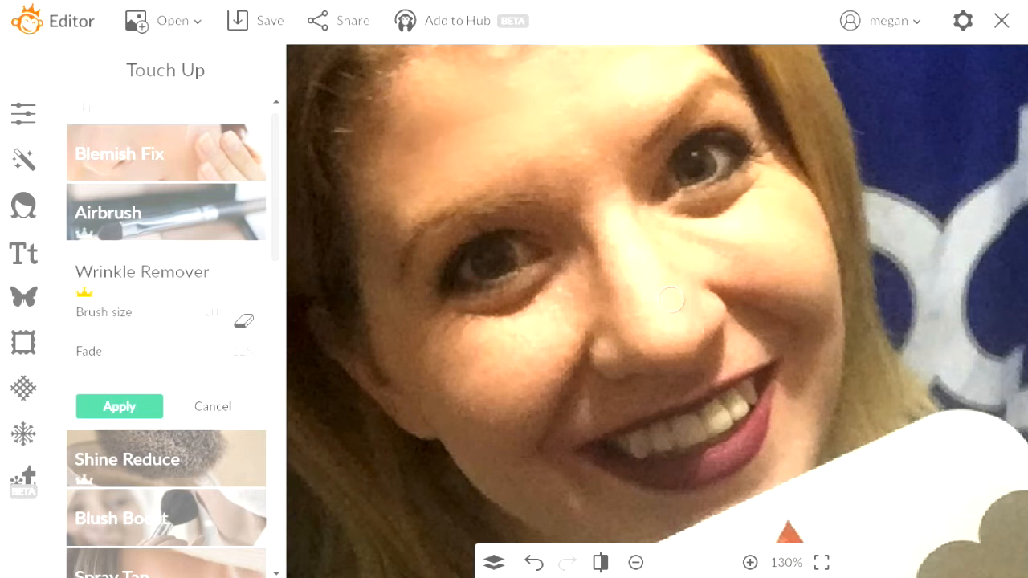
click(130, 403)
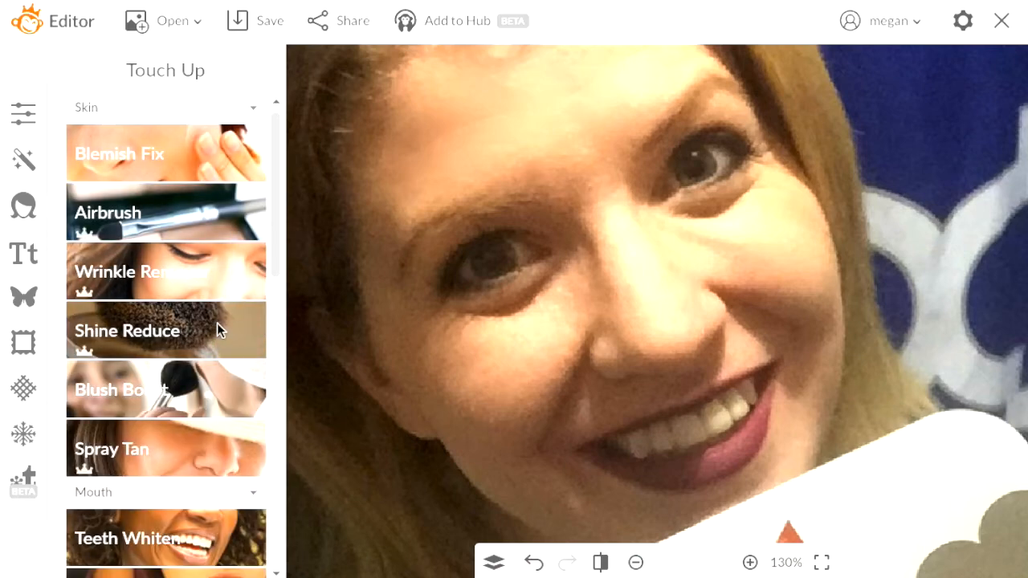
Apply Blush Boost using the pale blush swatch
click(231, 394)
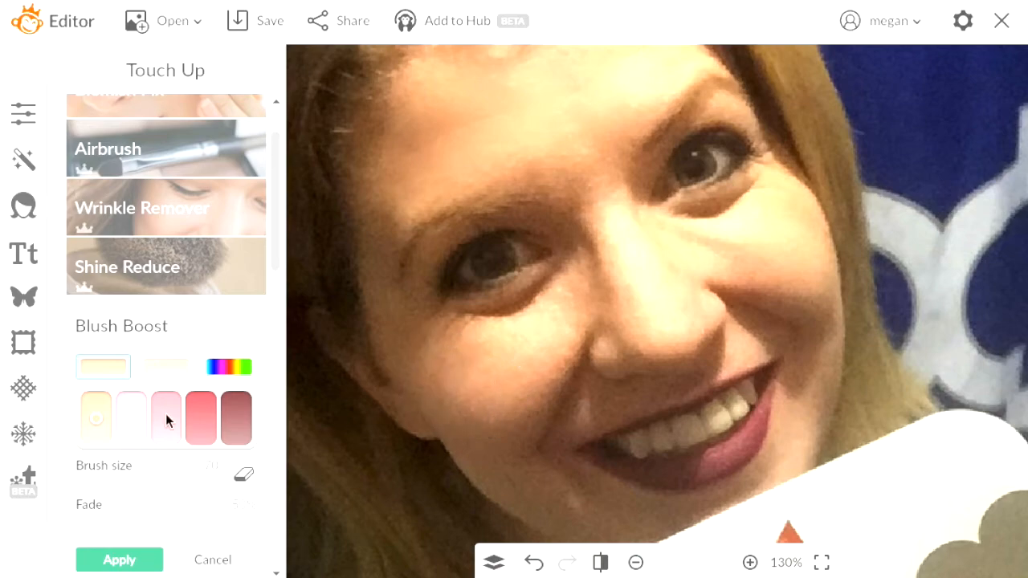
click(137, 416)
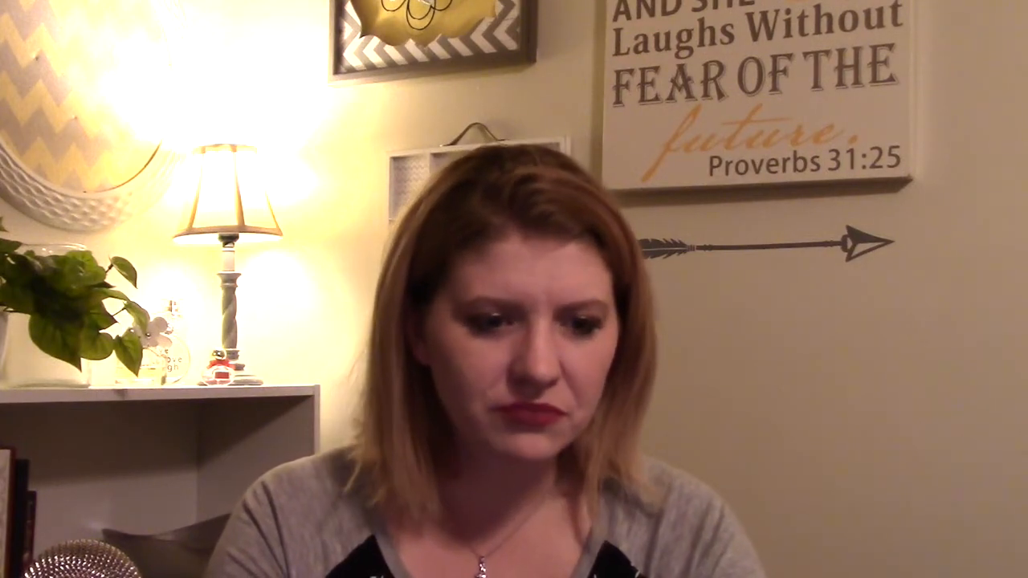
click(121, 560)
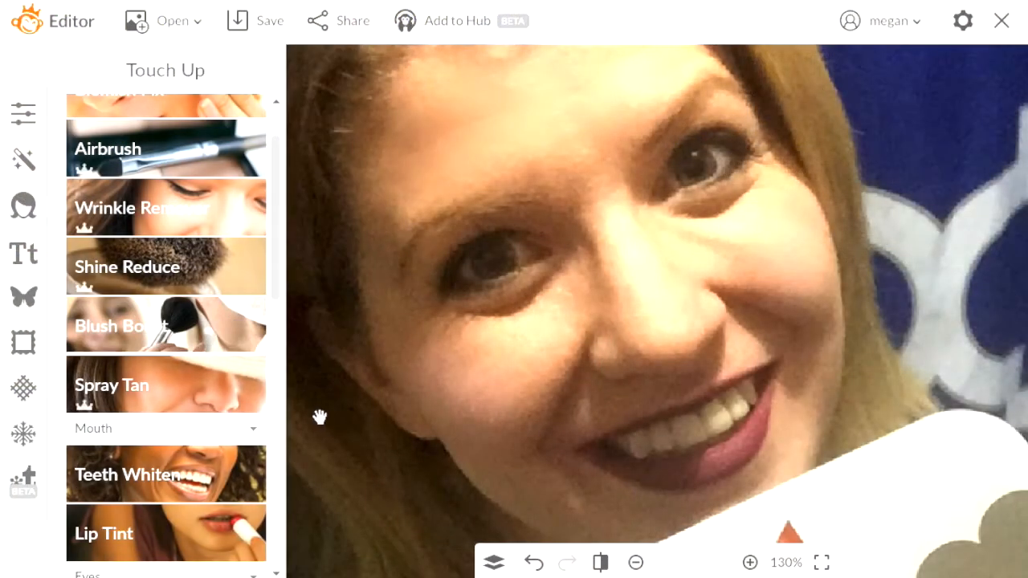
Brush Spray Tan across both cheeks and apply it
click(211, 393)
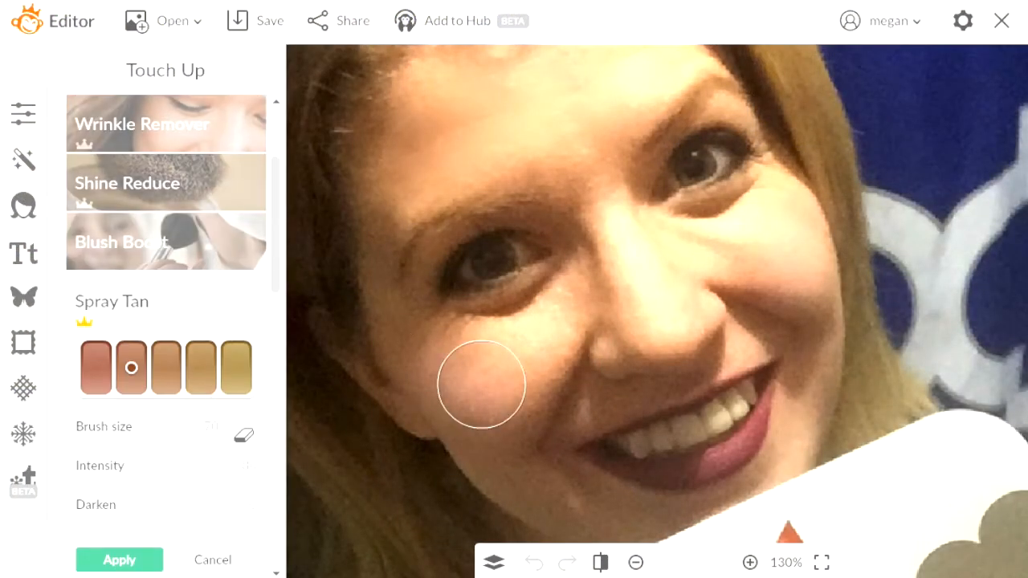
drag(481, 384, 416, 367)
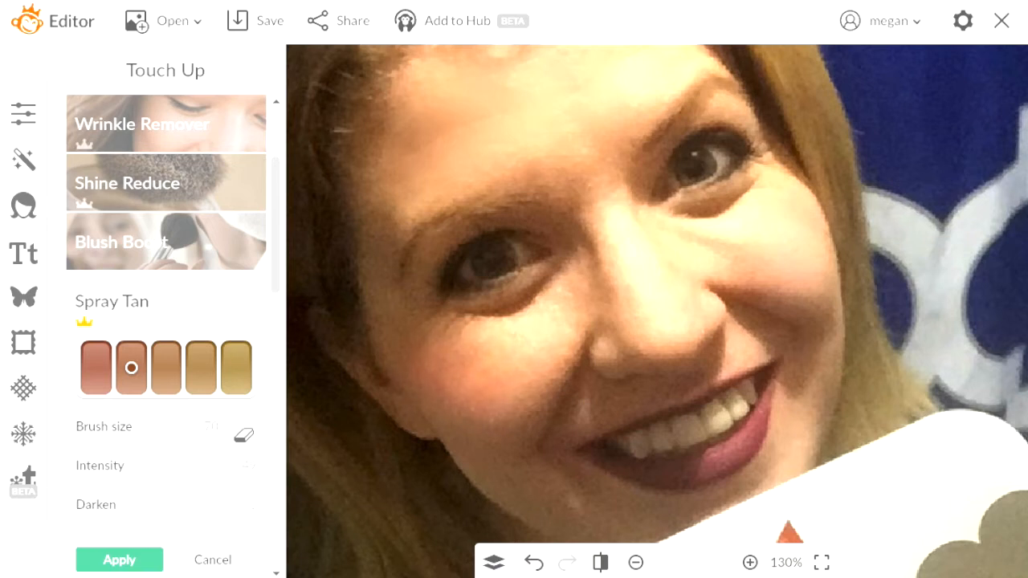
mouse_move(817, 212)
mouse_down()
mouse_move(793, 238)
mouse_move(797, 337)
mouse_move(816, 357)
mouse_up()
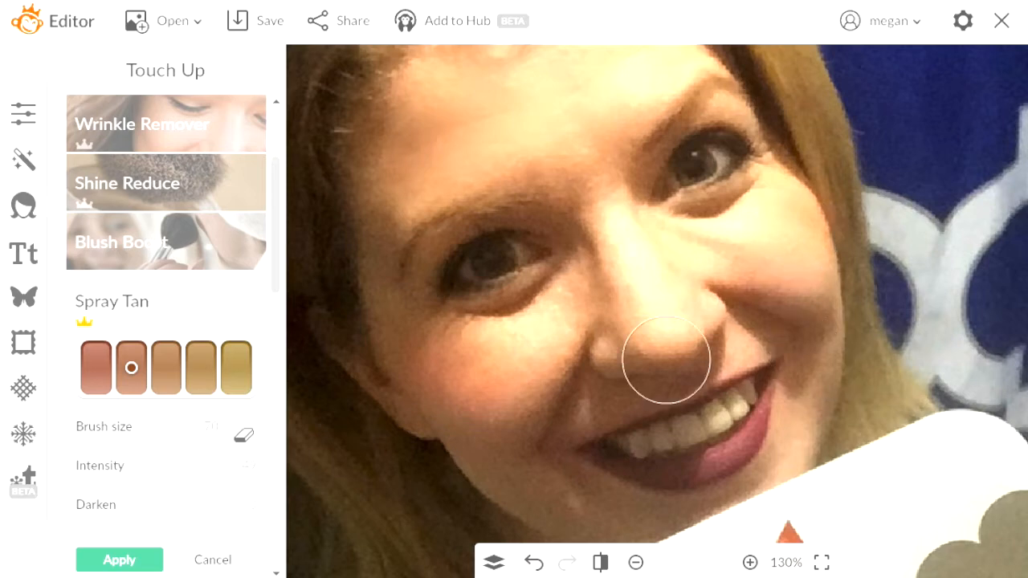
click(119, 561)
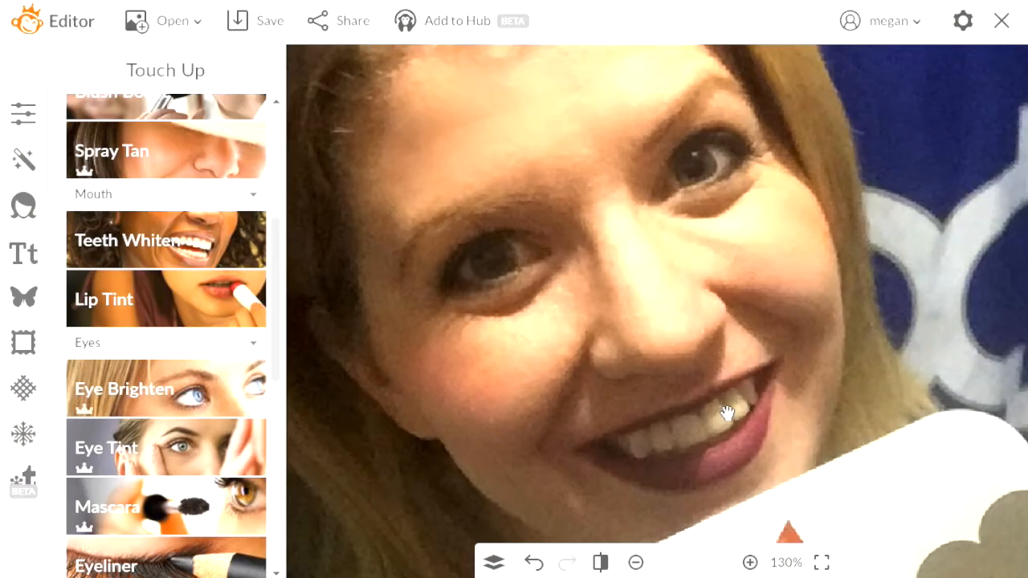
Whiten the front teeth with Teeth Whiten and apply
click(173, 237)
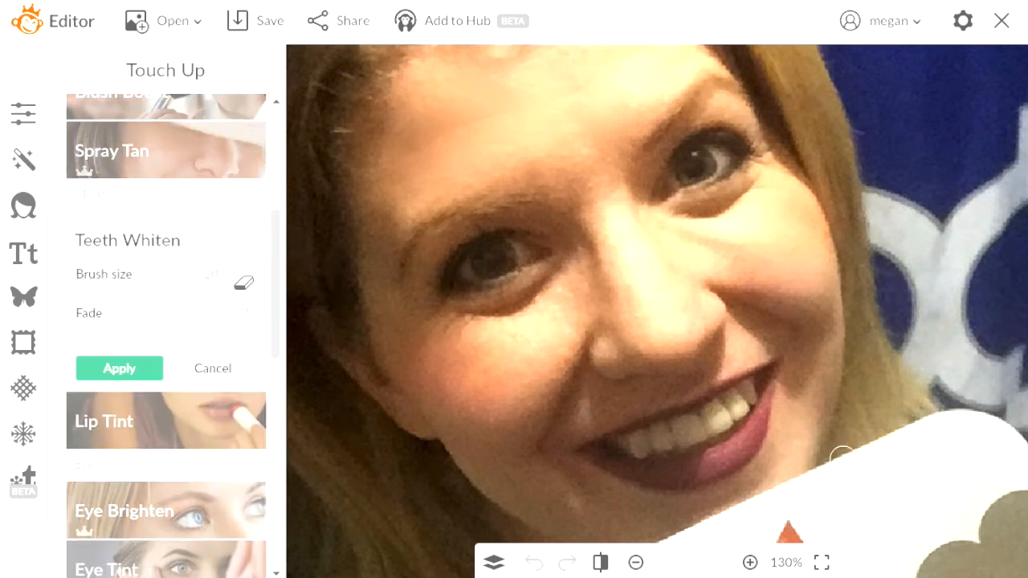
drag(723, 406, 734, 409)
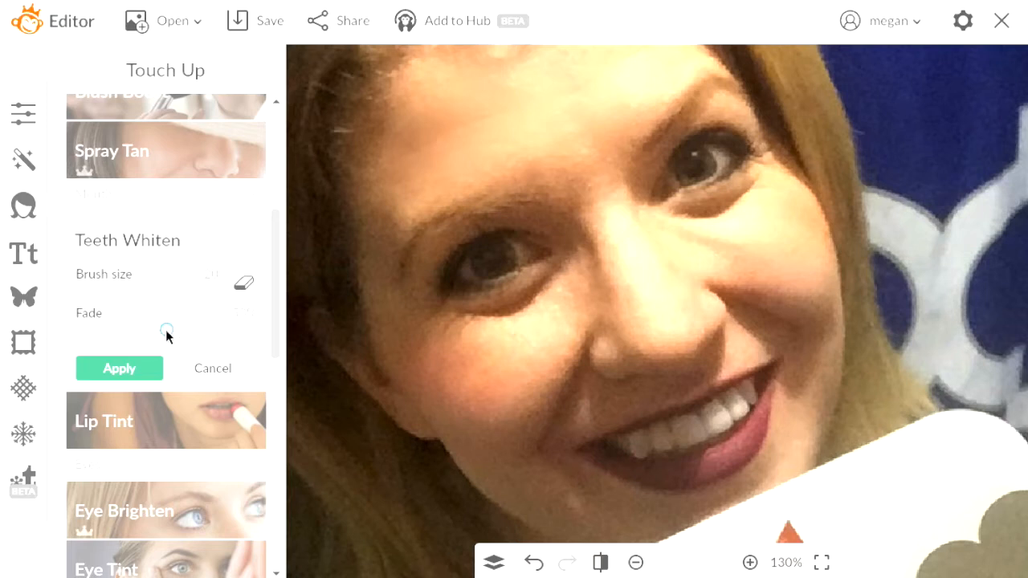
click(141, 371)
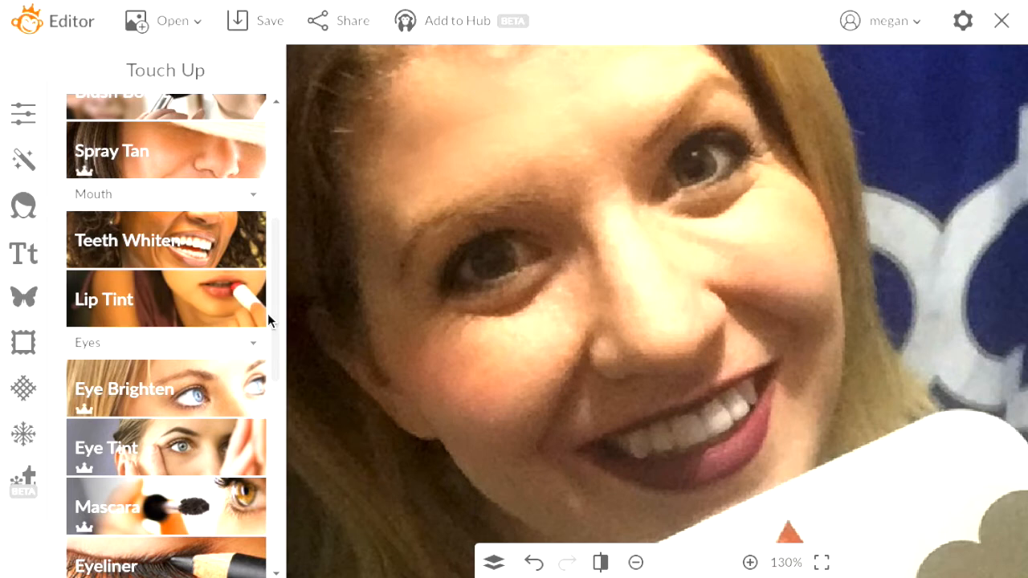
Zoom out to 66.7% and darken the left eyebrow with the brown Eyebrow Pencil
scroll(268, 321, down, 3)
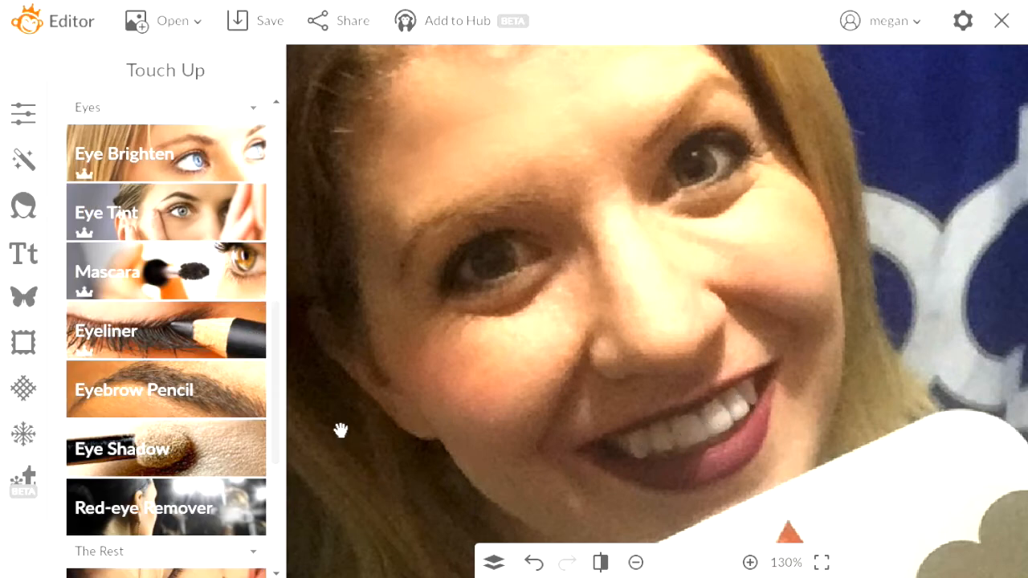
click(637, 562)
click(637, 563)
click(636, 562)
click(637, 562)
click(636, 562)
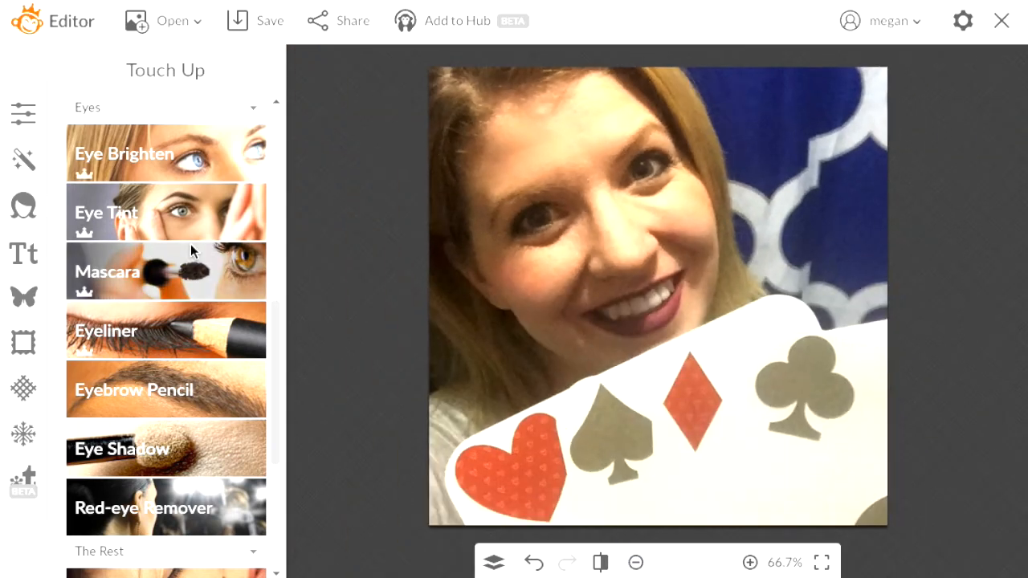
click(220, 363)
click(132, 415)
mouse_move(554, 191)
mouse_down()
mouse_move(509, 200)
mouse_move(519, 195)
mouse_move(497, 215)
mouse_up()
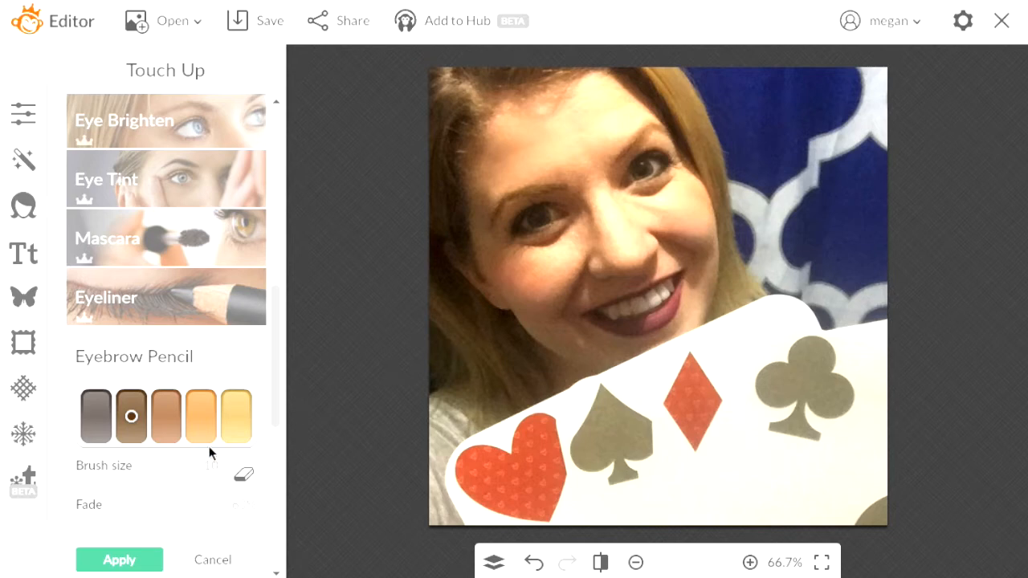
Apply the eyebrow tint, then preview Red-eye Remover in Human and Furball modes
click(213, 559)
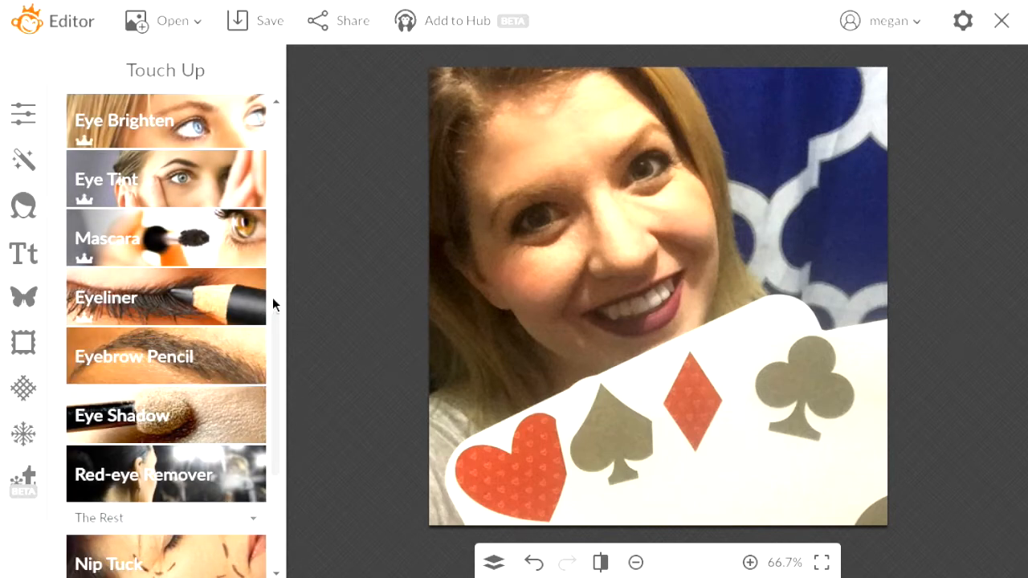
drag(281, 340, 278, 388)
click(197, 334)
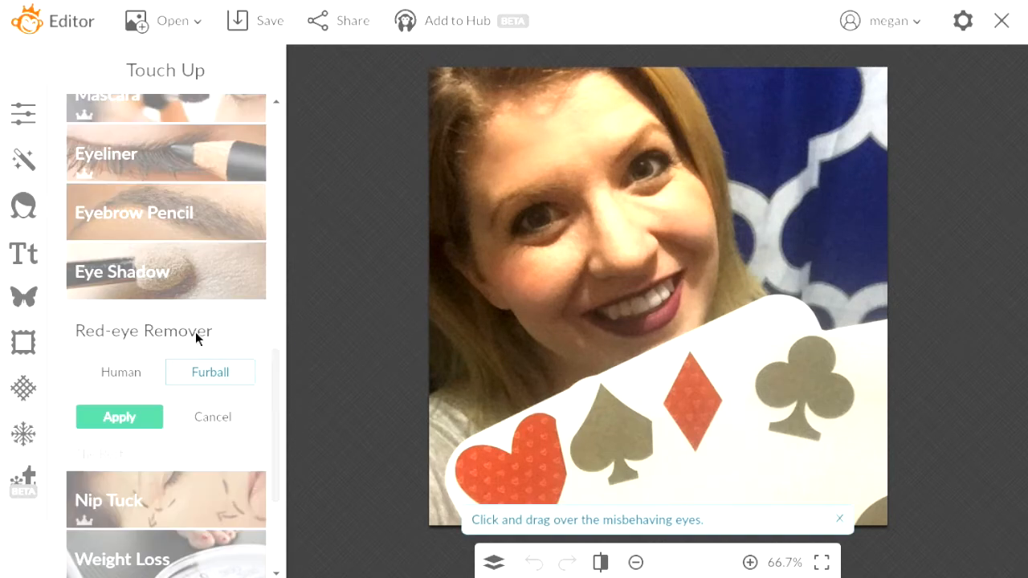
click(136, 371)
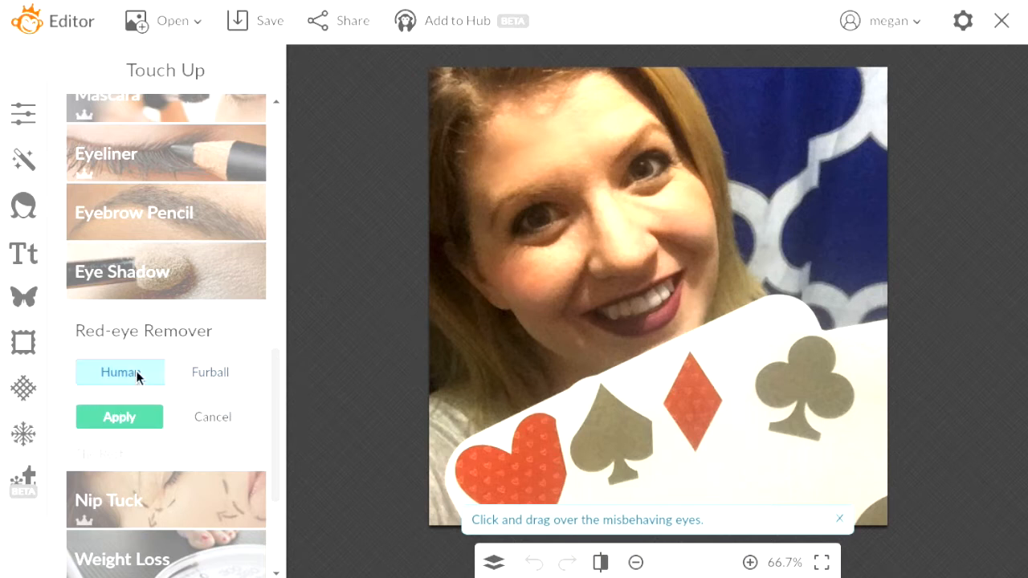
click(205, 375)
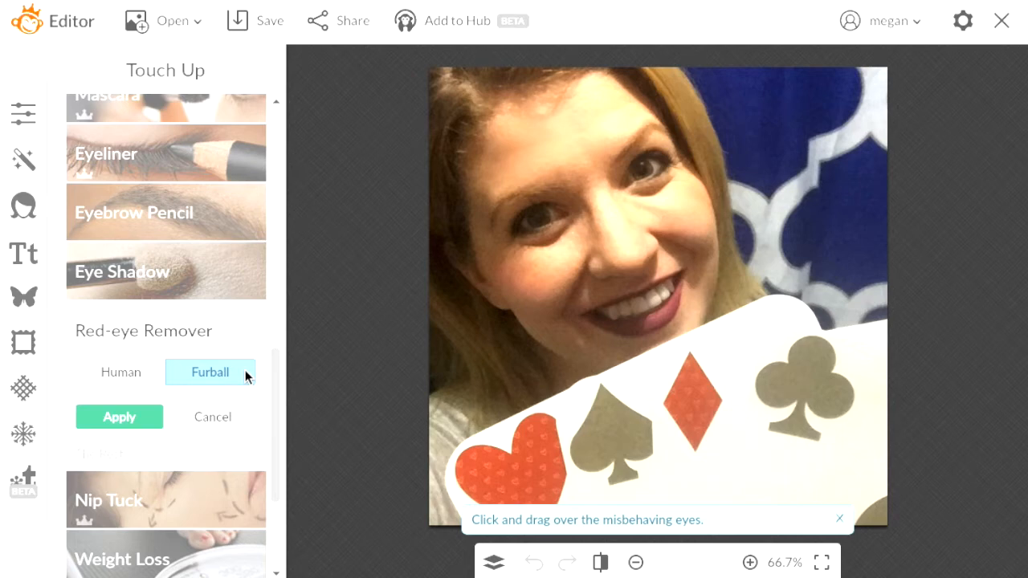
Preview Nip Tuck, then try the Weight Loss slimming slider on the face
drag(280, 386, 276, 460)
click(241, 317)
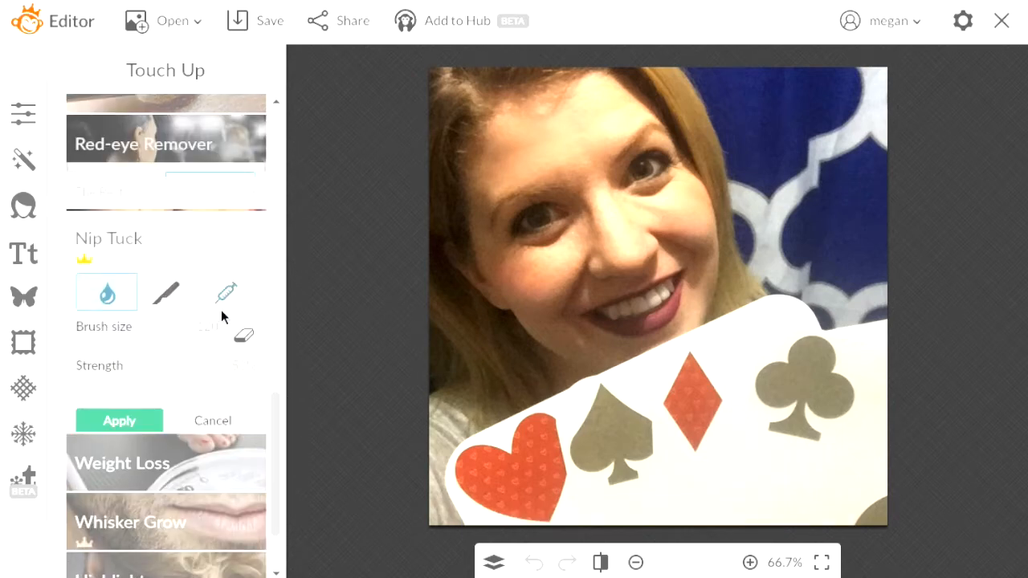
drag(276, 398, 277, 454)
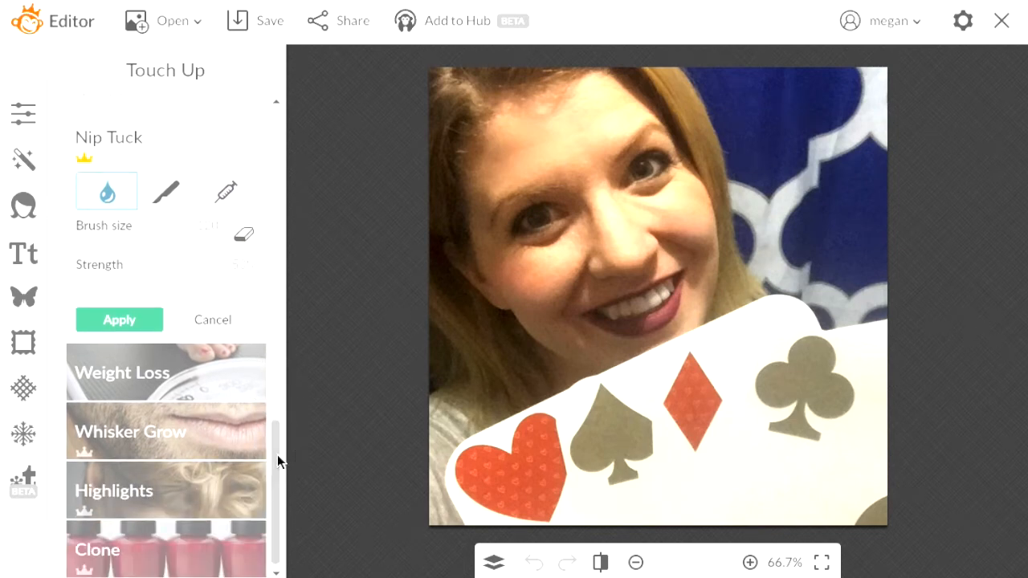
click(212, 386)
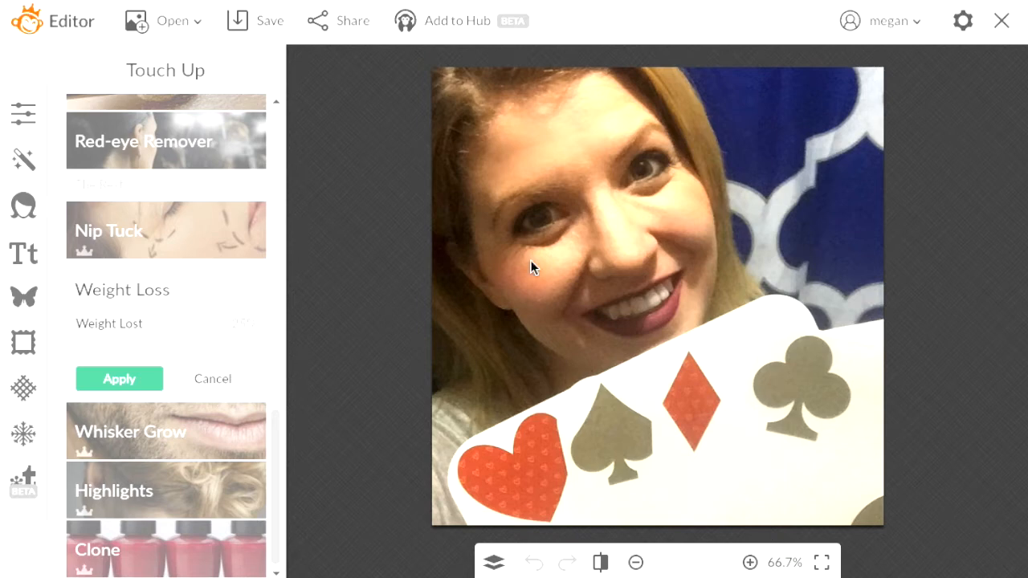
drag(209, 342, 283, 363)
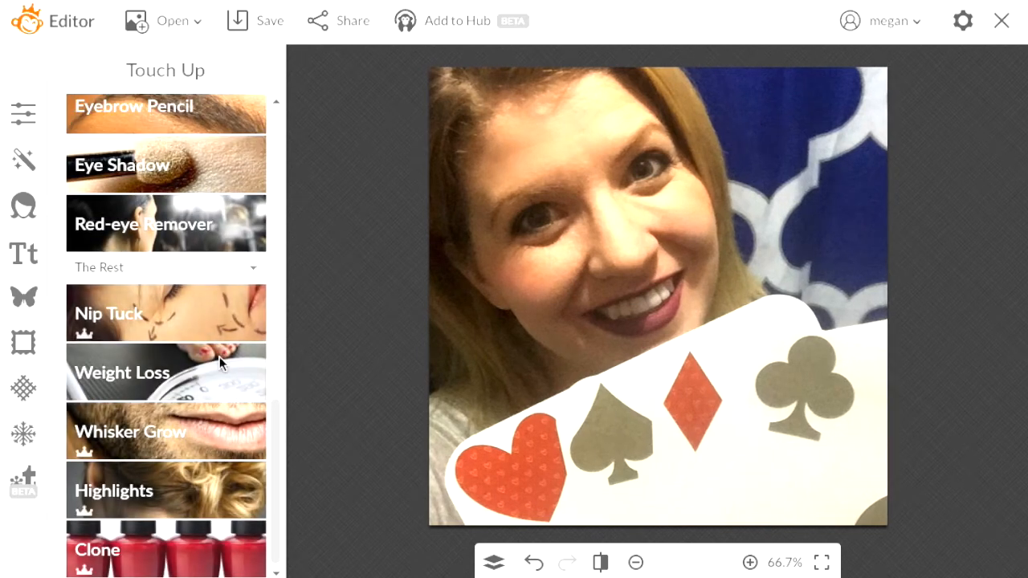
click(191, 447)
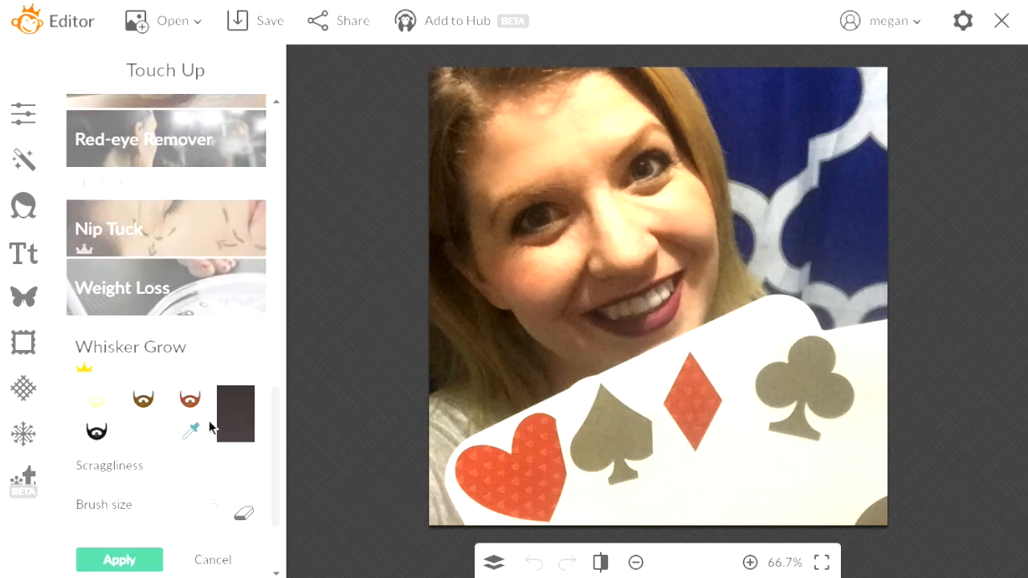
click(155, 397)
mouse_move(521, 302)
mouse_down()
mouse_move(540, 330)
mouse_move(529, 296)
mouse_move(546, 321)
mouse_move(519, 301)
mouse_move(536, 332)
mouse_move(544, 328)
mouse_move(536, 299)
mouse_move(573, 349)
mouse_move(550, 309)
mouse_move(606, 356)
mouse_move(584, 319)
mouse_move(611, 347)
mouse_move(603, 315)
mouse_move(646, 345)
mouse_move(646, 296)
mouse_move(701, 303)
mouse_move(699, 243)
mouse_move(707, 243)
mouse_move(717, 256)
mouse_move(711, 247)
mouse_move(697, 322)
mouse_move(692, 308)
mouse_move(661, 353)
mouse_move(564, 351)
mouse_up()
mouse_move(611, 284)
mouse_down()
mouse_move(679, 263)
mouse_move(663, 245)
mouse_move(650, 252)
mouse_move(672, 263)
mouse_move(664, 236)
mouse_move(681, 266)
mouse_move(706, 236)
mouse_move(702, 225)
mouse_move(701, 268)
mouse_move(713, 254)
mouse_move(699, 294)
mouse_up()
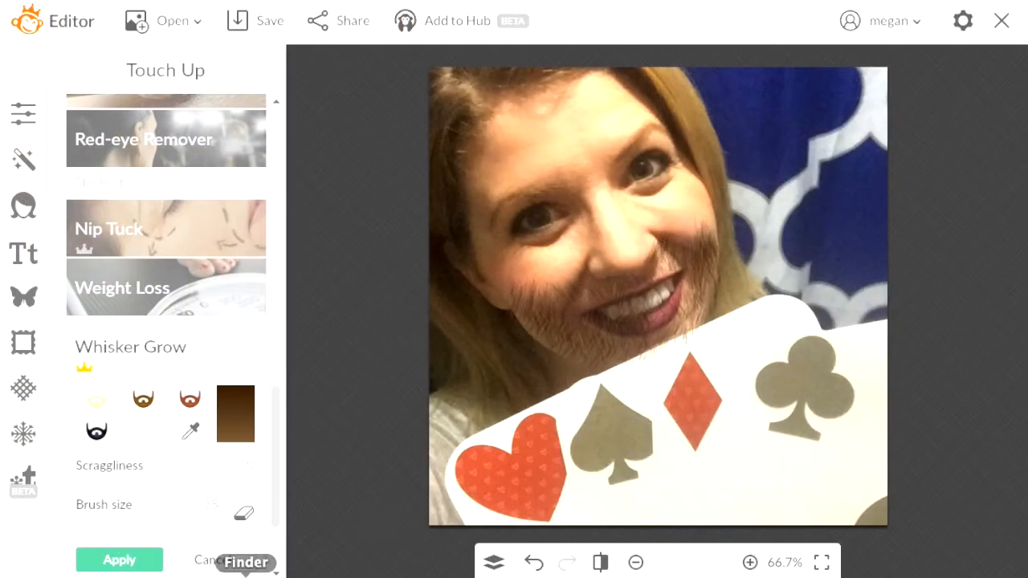
click(215, 560)
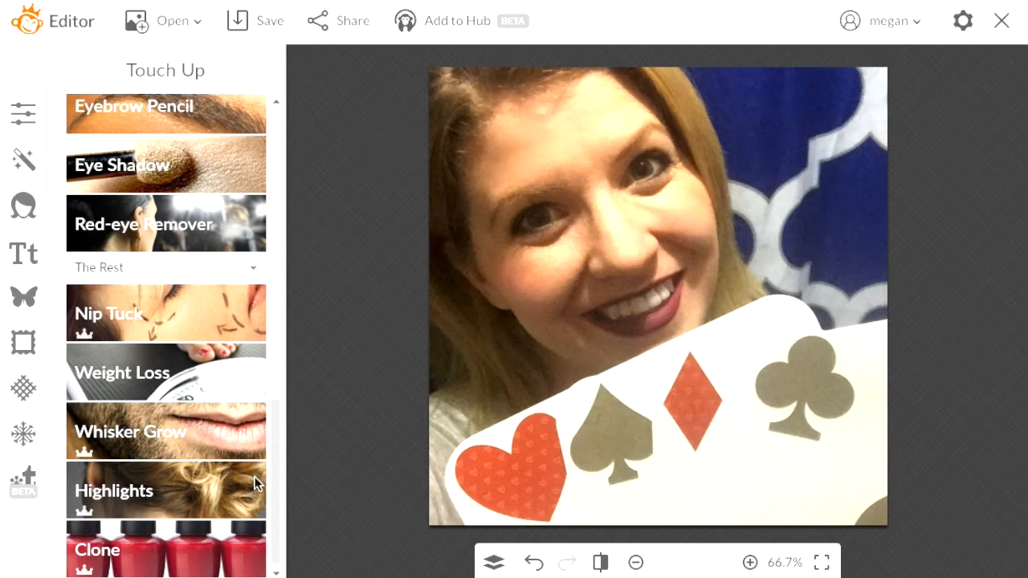
Brush trial Highlights on the top of the hair, cancel them, and open Clone
click(237, 497)
mouse_move(461, 122)
mouse_down()
mouse_move(443, 84)
mouse_move(442, 217)
mouse_up()
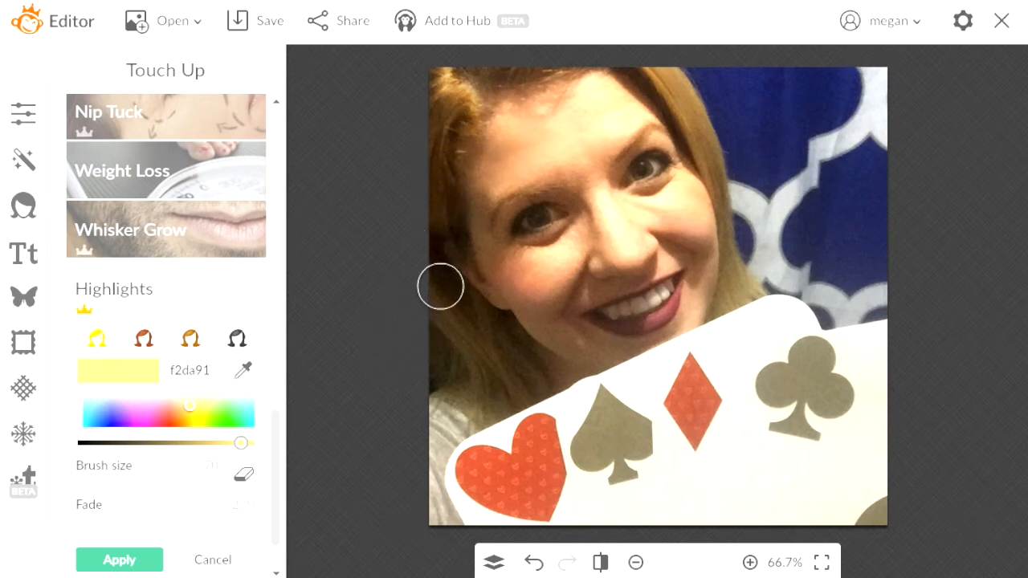
click(194, 556)
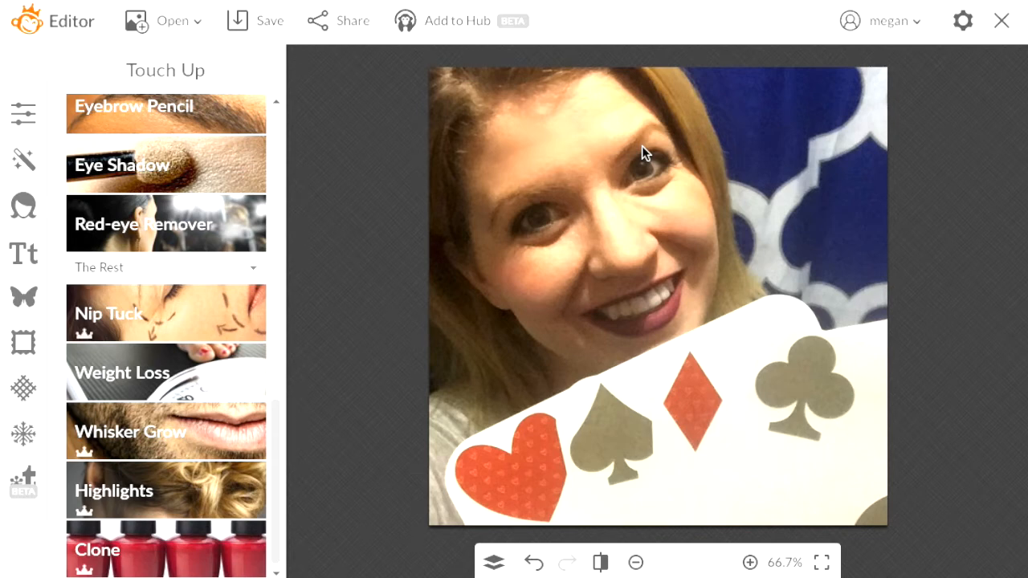
click(201, 552)
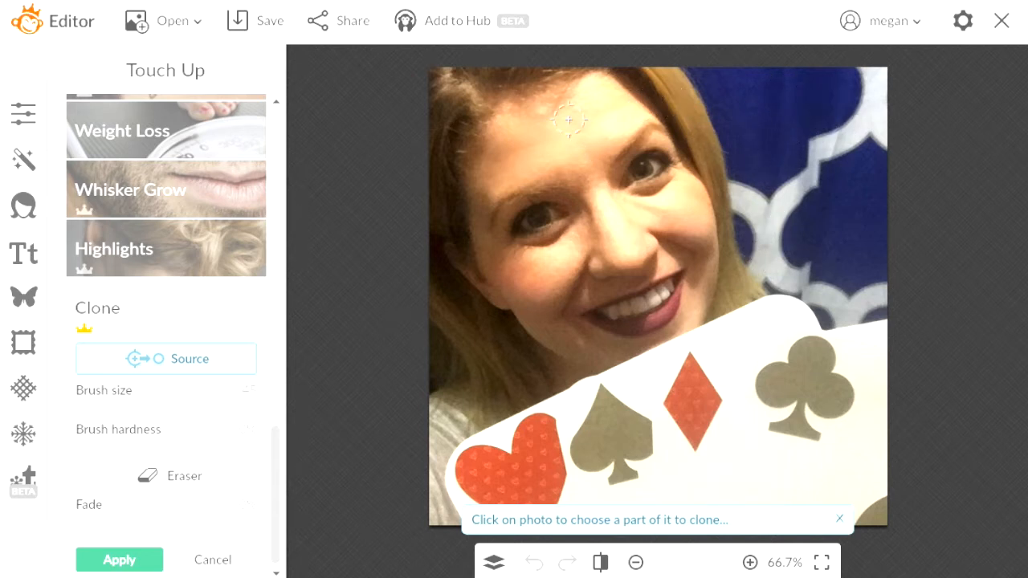
Clone blue backdrop into the top-right corner and over the white pattern
click(211, 359)
click(777, 98)
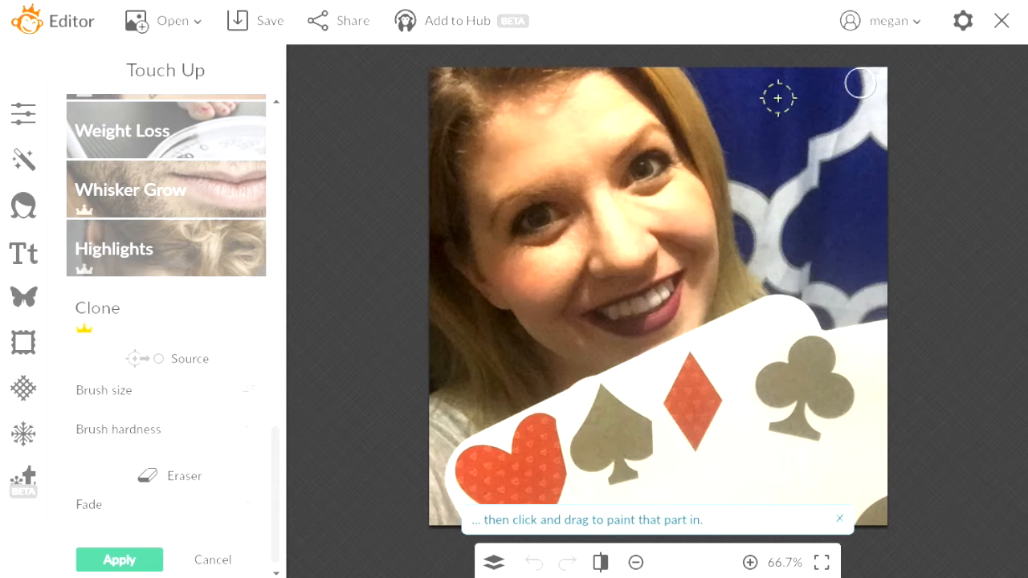
mouse_move(864, 78)
mouse_down()
mouse_move(883, 105)
mouse_move(882, 72)
mouse_move(885, 128)
mouse_move(877, 104)
mouse_move(865, 138)
mouse_move(864, 98)
mouse_move(848, 142)
mouse_move(821, 140)
mouse_move(866, 123)
mouse_move(849, 126)
mouse_move(882, 136)
mouse_move(886, 149)
mouse_move(847, 110)
mouse_up()
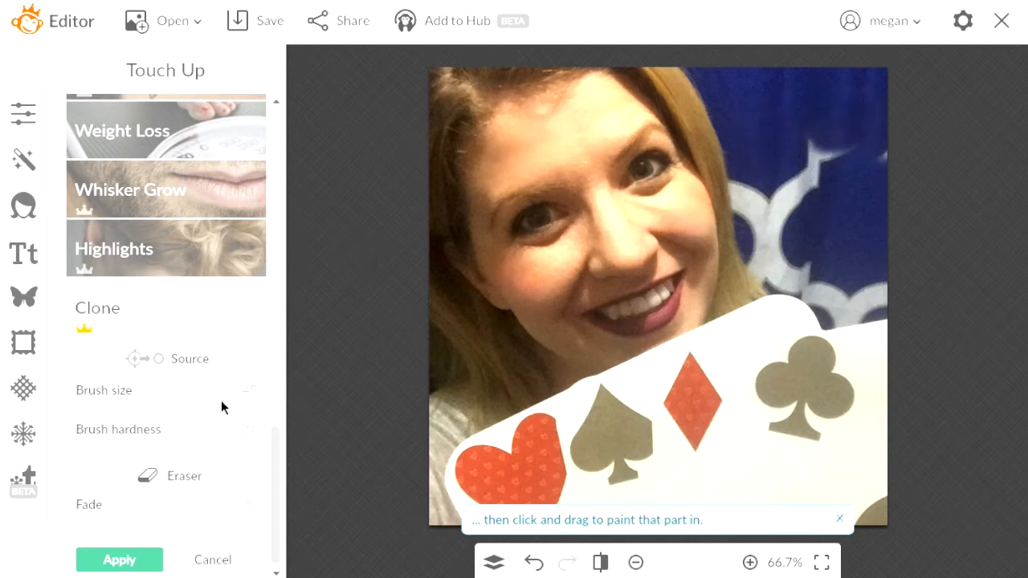
click(205, 371)
click(787, 101)
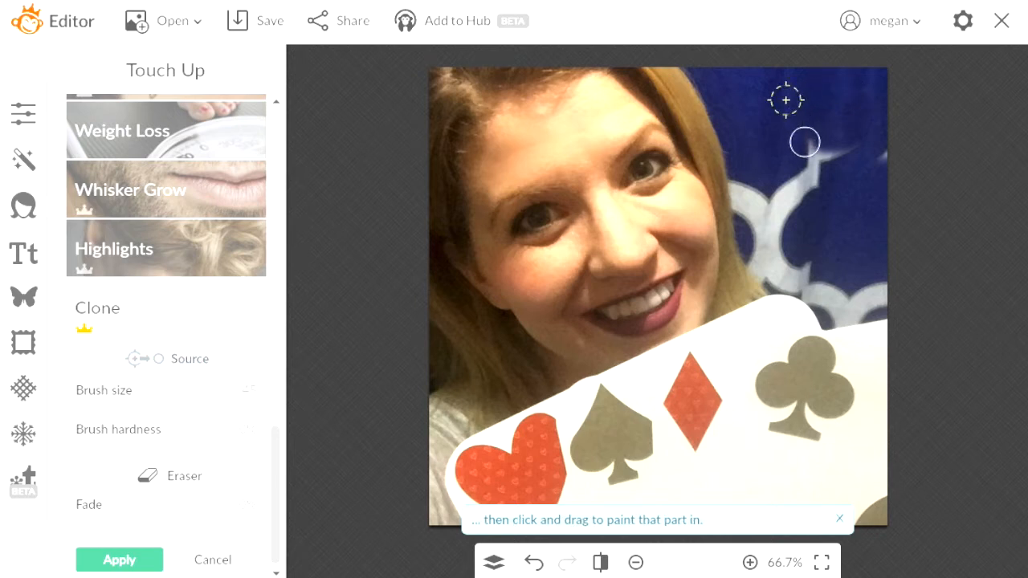
mouse_move(808, 144)
mouse_down()
mouse_move(879, 153)
mouse_move(888, 133)
mouse_move(890, 149)
mouse_move(823, 117)
mouse_move(812, 184)
mouse_up()
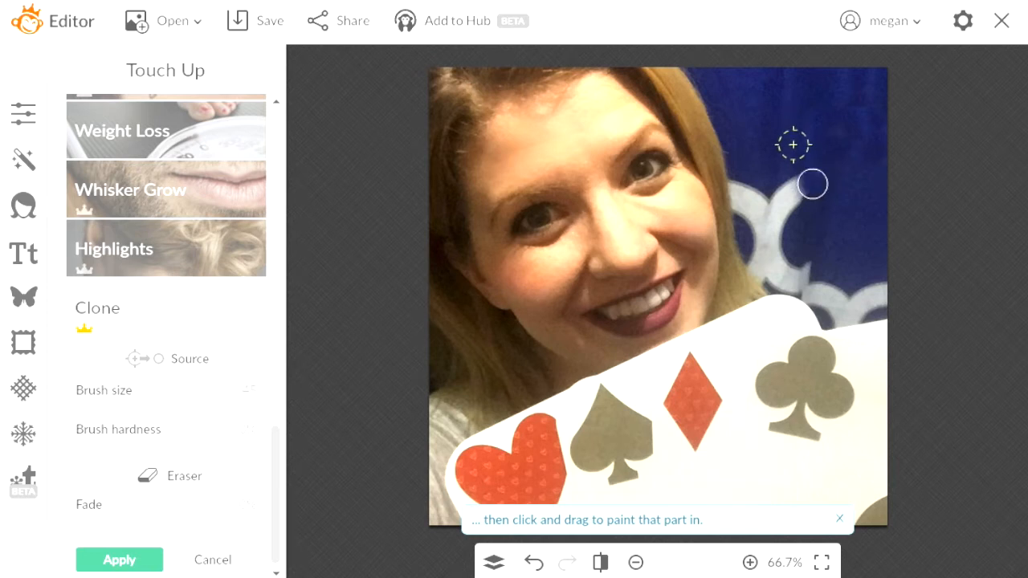
mouse_move(812, 181)
mouse_down()
mouse_move(795, 200)
mouse_move(809, 162)
mouse_move(792, 211)
mouse_move(776, 178)
mouse_move(776, 213)
mouse_move(794, 188)
mouse_move(790, 233)
mouse_up()
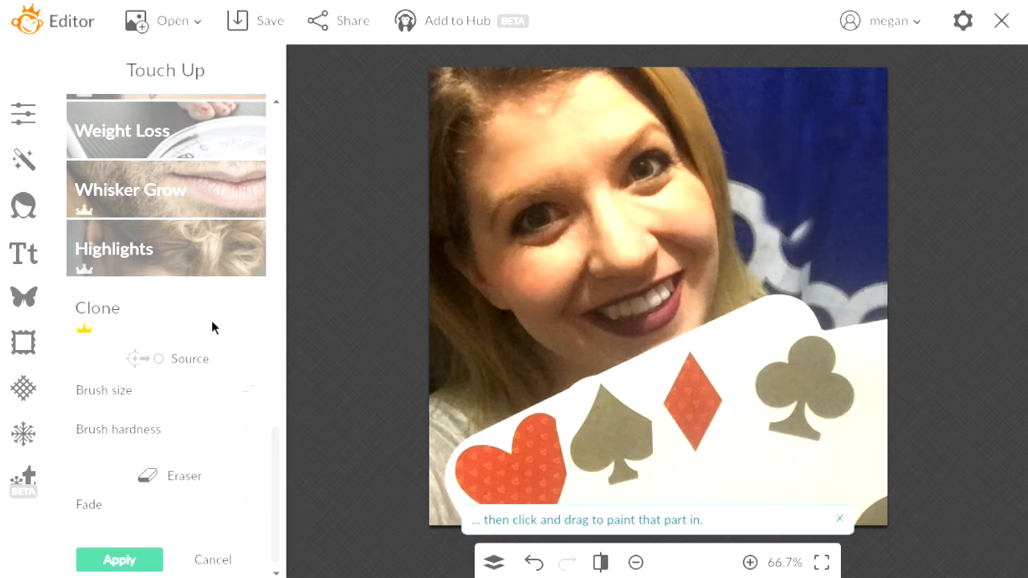
Set a new blue source and cover more white patches beside the hair
click(195, 363)
click(822, 134)
mouse_move(794, 225)
mouse_down()
mouse_move(823, 242)
mouse_move(806, 259)
mouse_move(819, 294)
mouse_move(810, 288)
mouse_move(835, 306)
mouse_move(855, 263)
mouse_move(838, 271)
mouse_move(833, 258)
mouse_move(868, 269)
mouse_move(883, 291)
mouse_up()
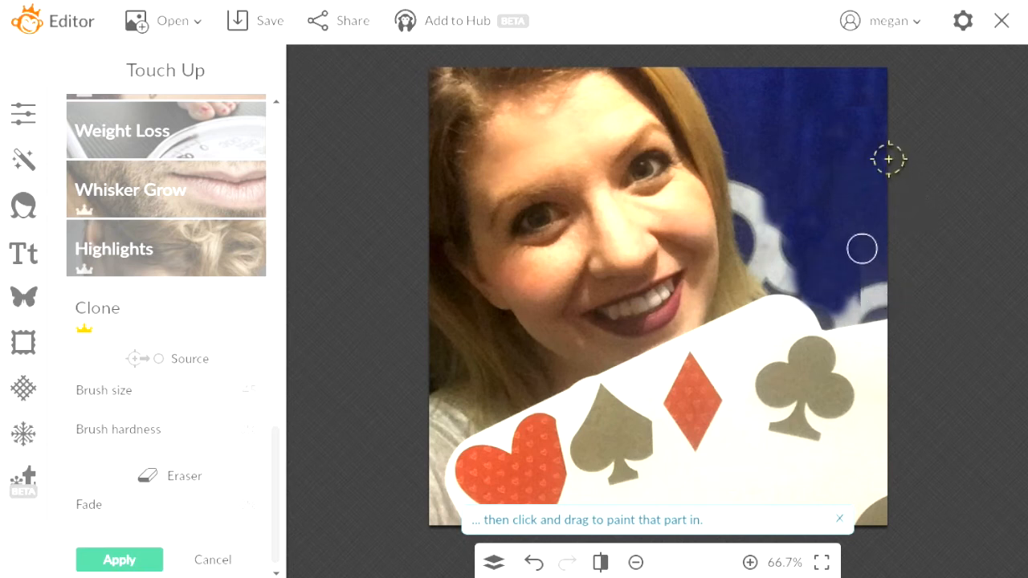
mouse_move(763, 206)
mouse_down()
mouse_move(759, 234)
mouse_move(779, 234)
mouse_move(760, 255)
mouse_move(785, 270)
mouse_move(780, 209)
mouse_move(778, 230)
mouse_move(753, 190)
mouse_move(751, 214)
mouse_move(741, 186)
mouse_move(744, 213)
mouse_move(739, 176)
mouse_up()
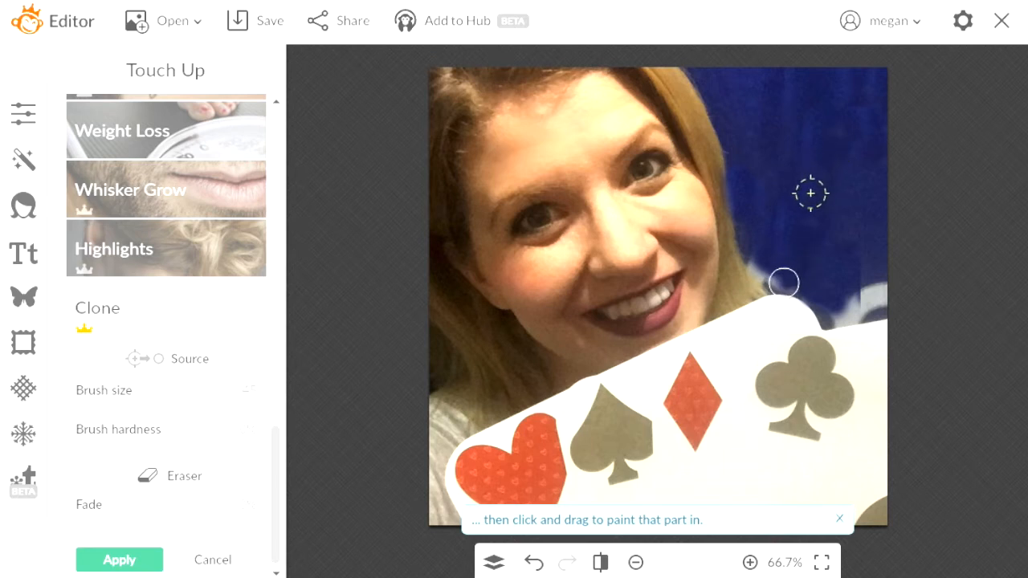
mouse_move(828, 280)
mouse_down()
mouse_move(847, 303)
mouse_move(868, 289)
mouse_move(872, 297)
mouse_up()
Set a new clone source and paint blue near the white patch
click(177, 358)
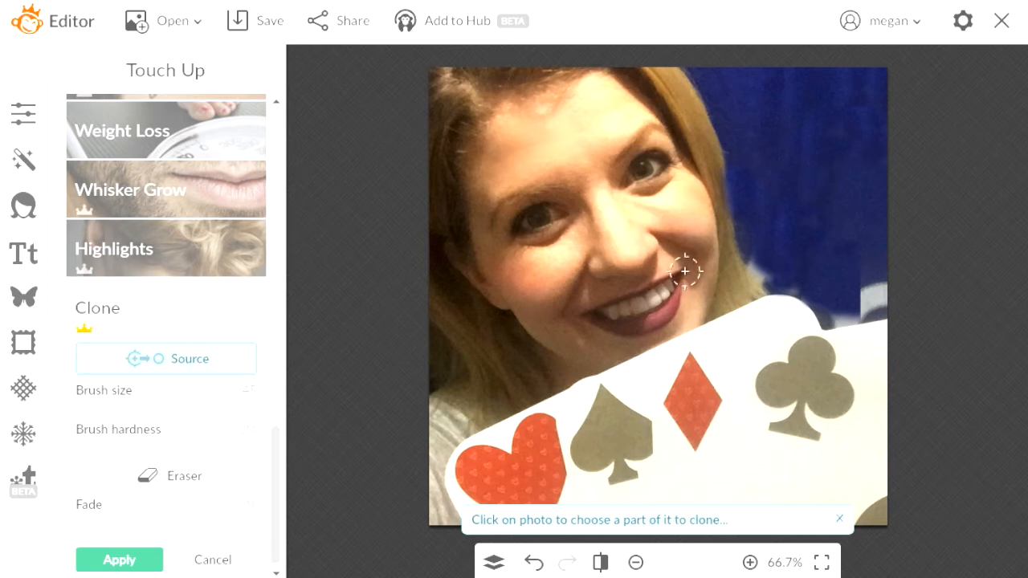
click(830, 136)
mouse_move(868, 285)
mouse_down()
mouse_move(848, 239)
mouse_move(883, 309)
mouse_move(870, 240)
mouse_move(875, 297)
mouse_move(856, 331)
mouse_move(834, 311)
mouse_move(843, 423)
mouse_move(856, 306)
mouse_move(877, 277)
mouse_up()
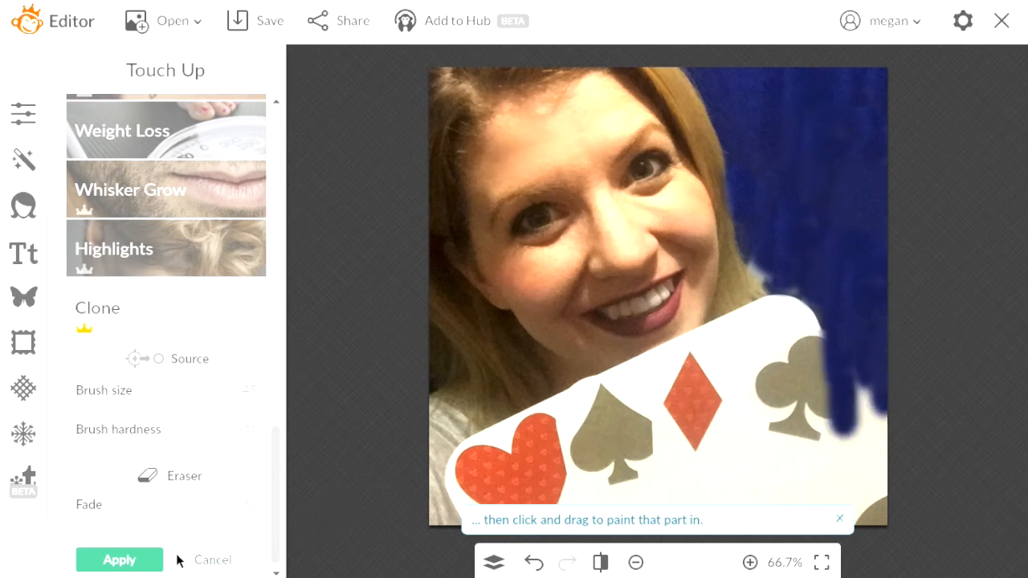
Erase the clone paint around the club's right edge, then cancel Clone
click(182, 479)
mouse_move(855, 372)
mouse_down()
mouse_move(859, 407)
mouse_move(808, 344)
mouse_move(887, 373)
mouse_move(881, 405)
mouse_move(844, 376)
mouse_move(825, 375)
mouse_move(853, 458)
mouse_move(840, 404)
mouse_move(881, 407)
mouse_move(854, 363)
mouse_move(817, 370)
mouse_move(842, 411)
mouse_move(830, 429)
mouse_move(878, 420)
mouse_up()
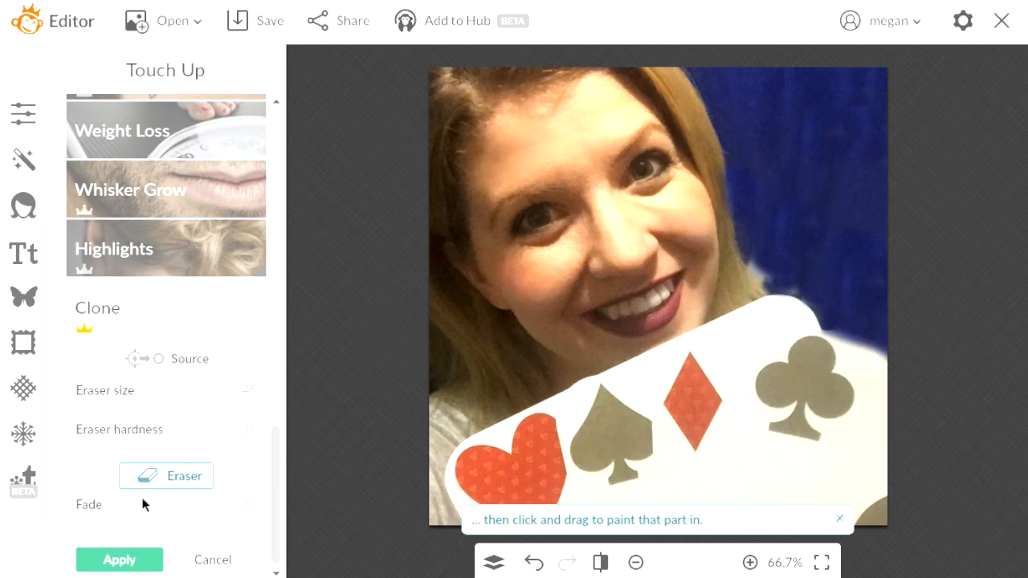
click(210, 560)
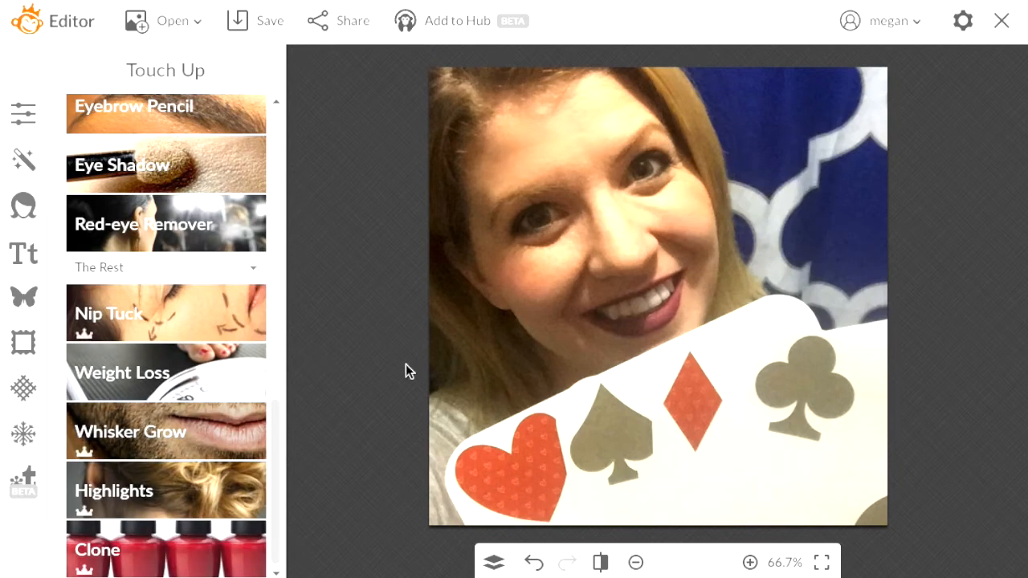
Add a geometric rectangle overlay, colour it white over black, and fade it
click(32, 298)
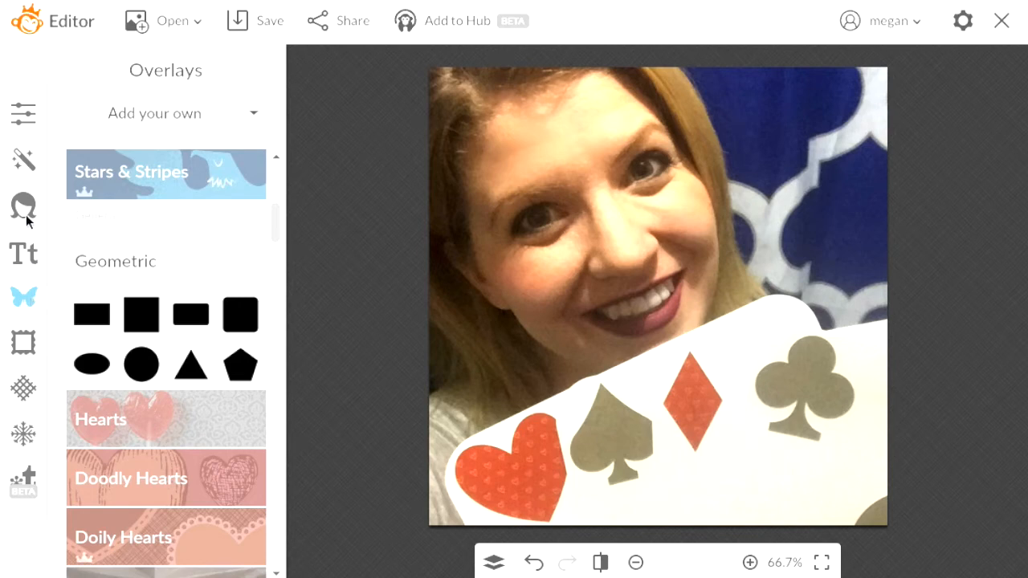
click(92, 314)
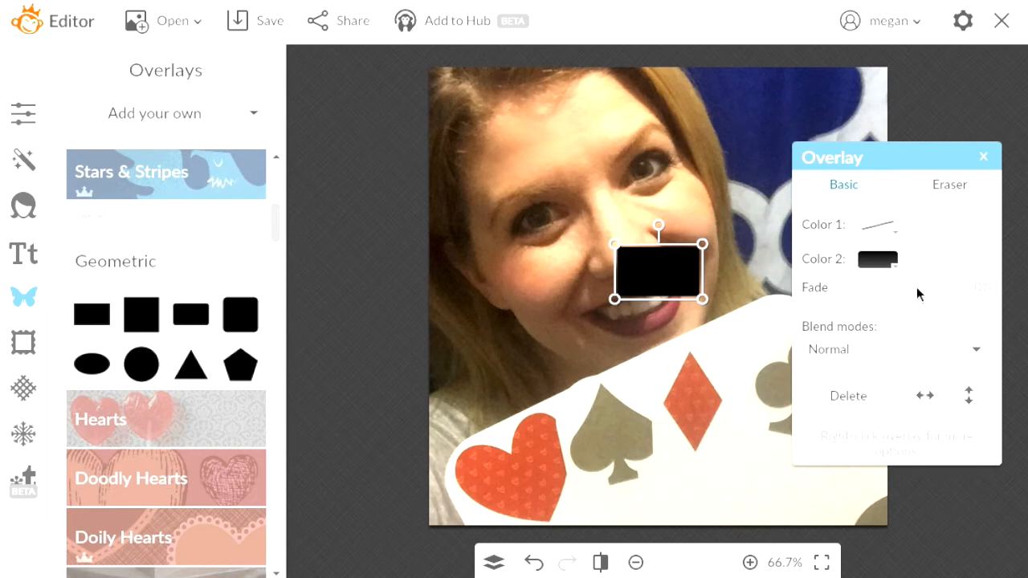
click(897, 234)
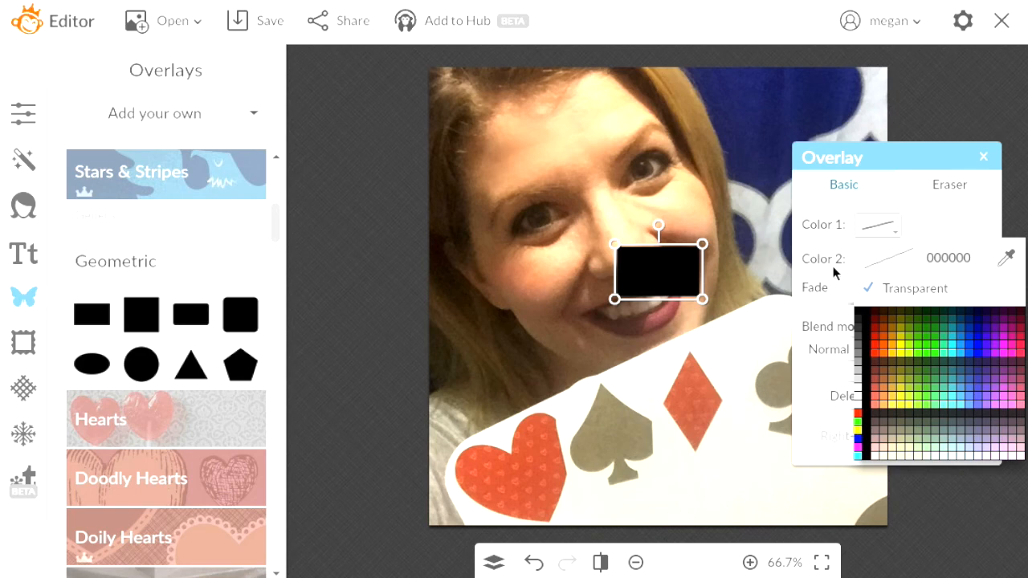
click(835, 273)
click(884, 277)
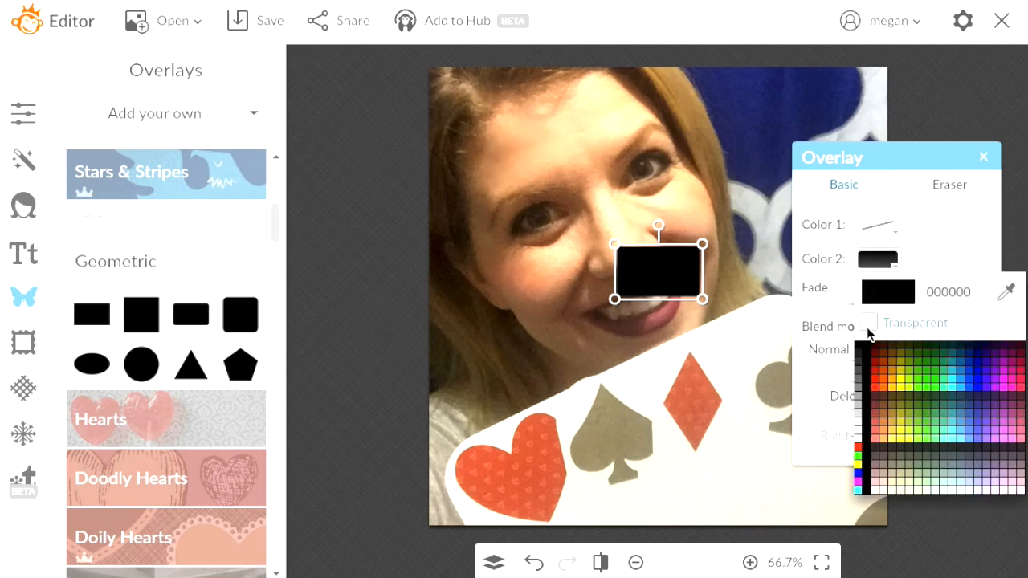
click(858, 444)
click(898, 306)
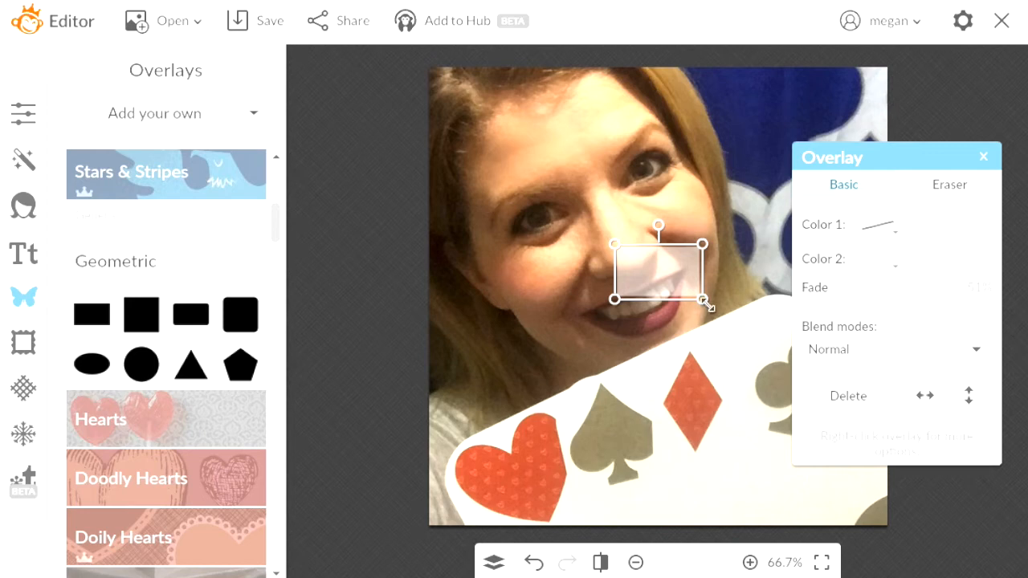
Move the resized rectangle top-right with a lighter outline and a Transparent fill
drag(706, 301, 820, 357)
drag(739, 315, 804, 201)
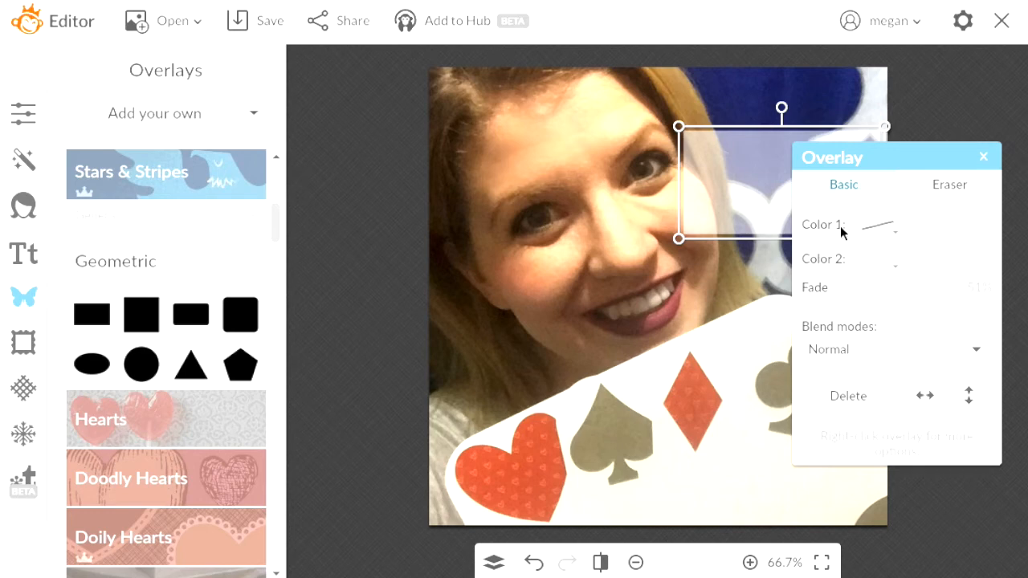
click(897, 239)
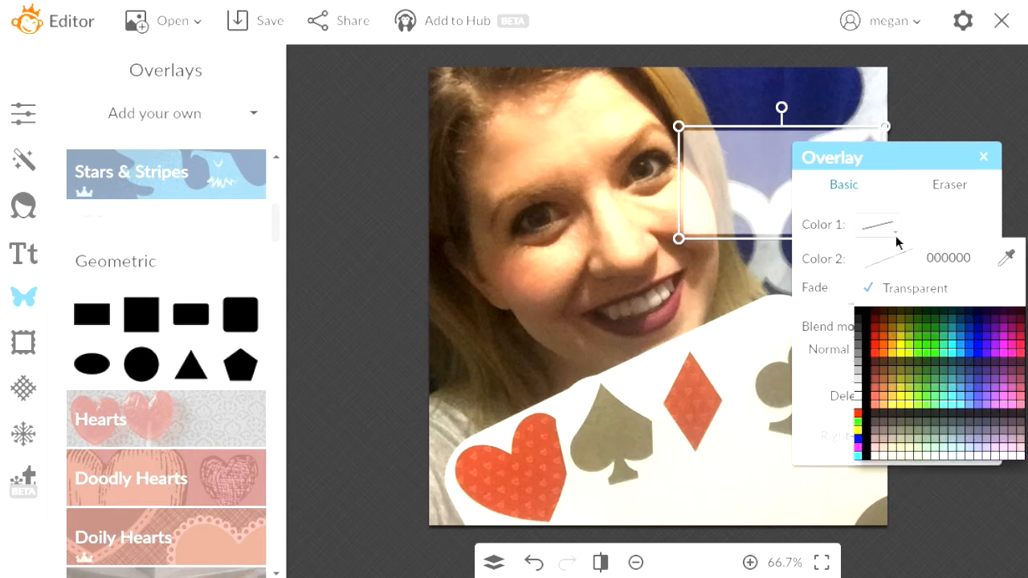
click(858, 412)
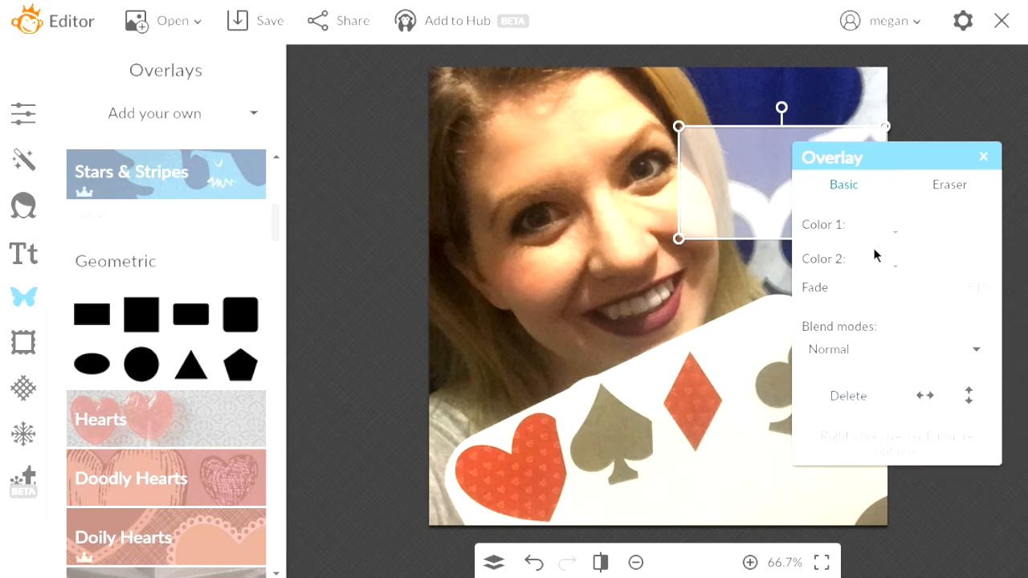
click(895, 266)
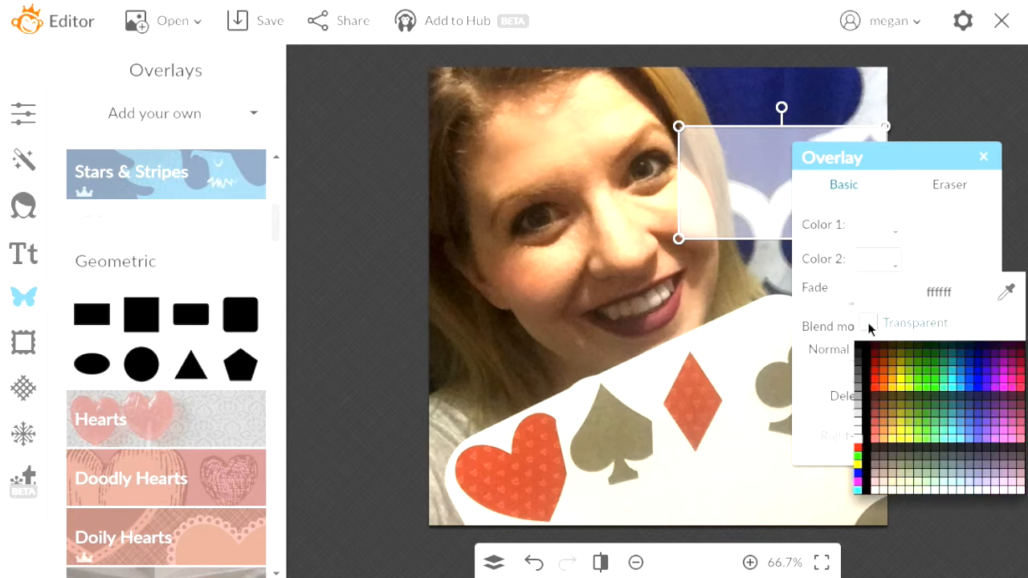
click(868, 324)
click(748, 325)
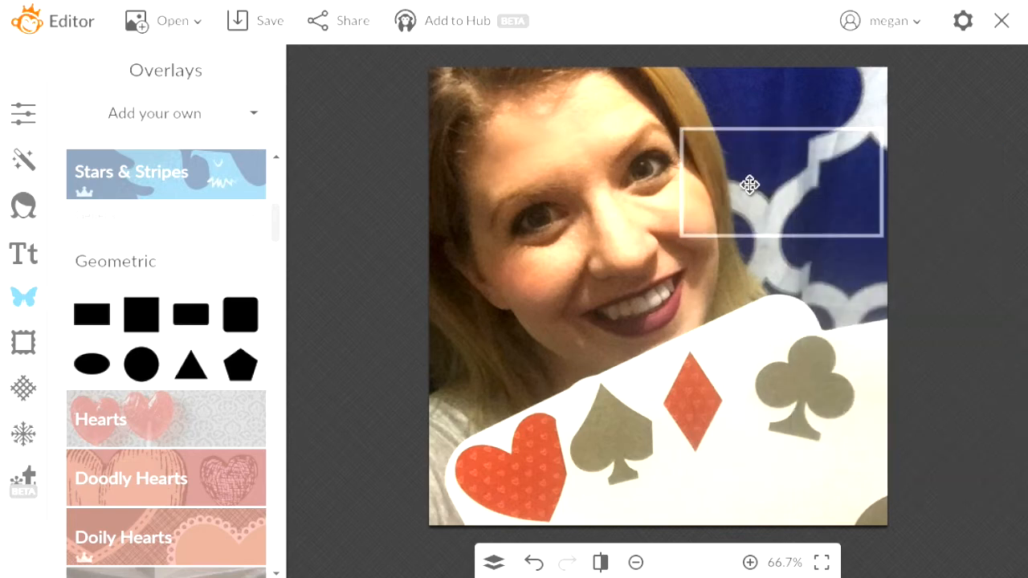
Shrink the outline slightly, nudge it up-left, and bring up the Text fonts
click(680, 237)
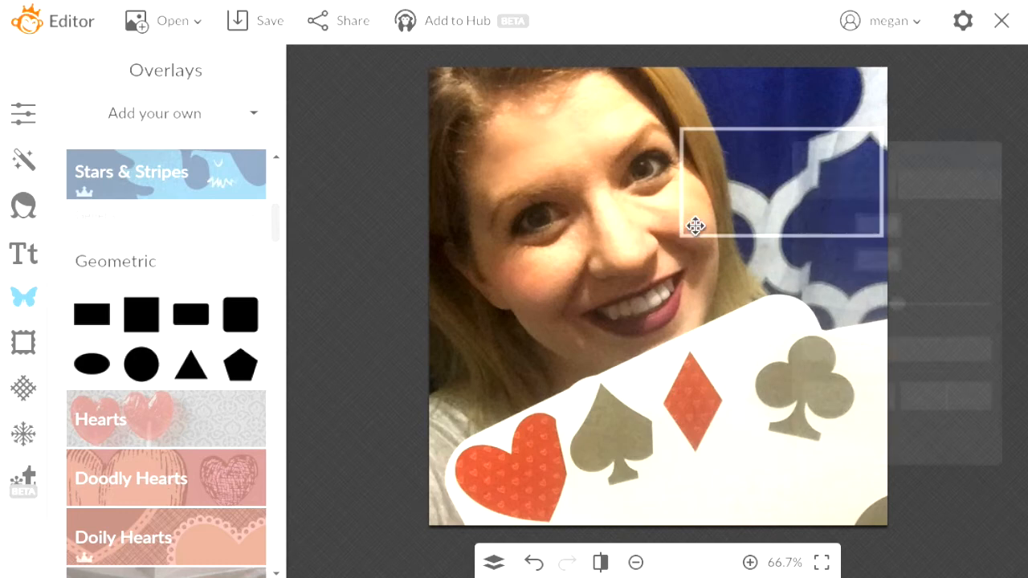
drag(680, 238, 705, 230)
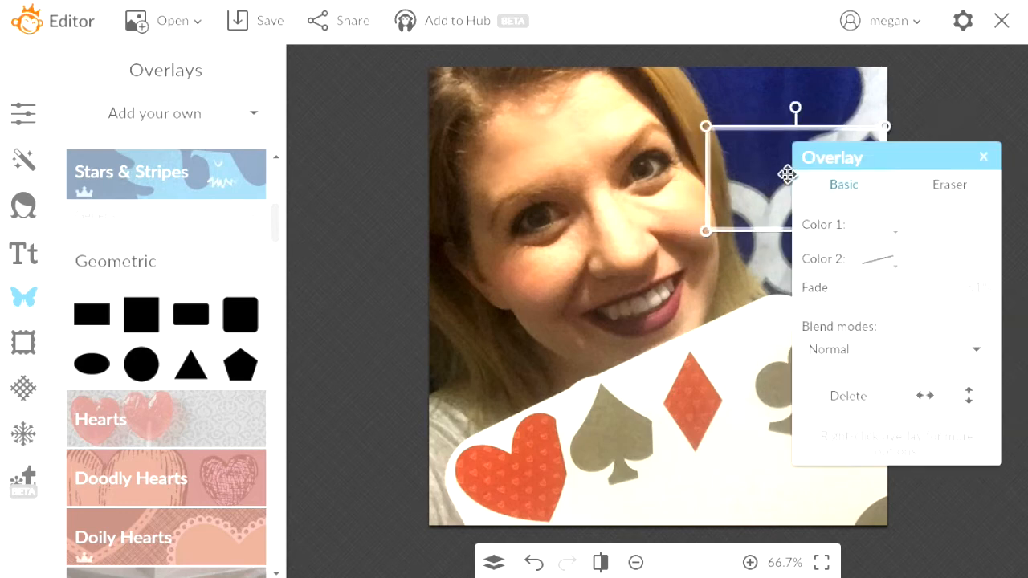
drag(787, 173, 775, 167)
click(729, 320)
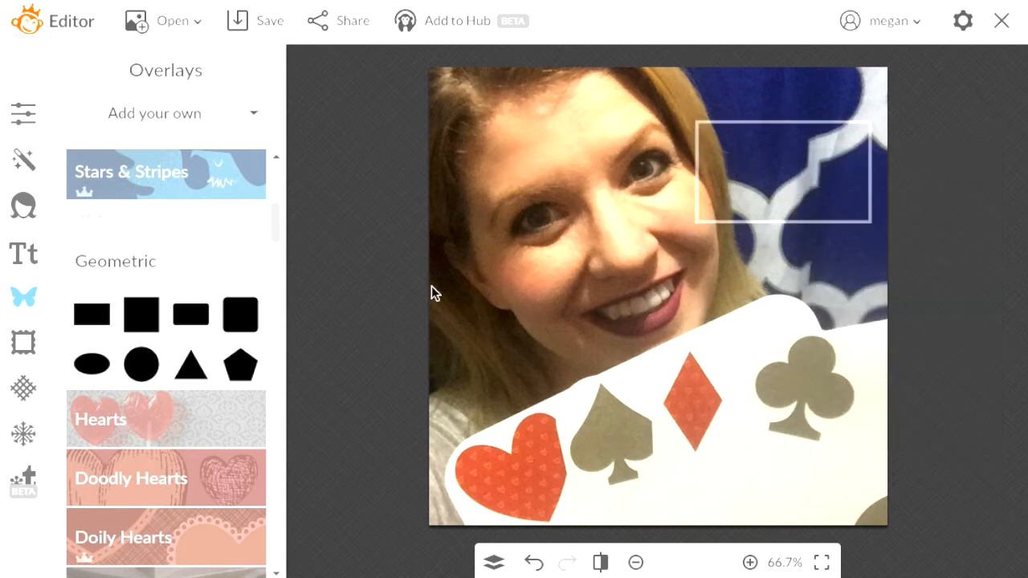
click(31, 253)
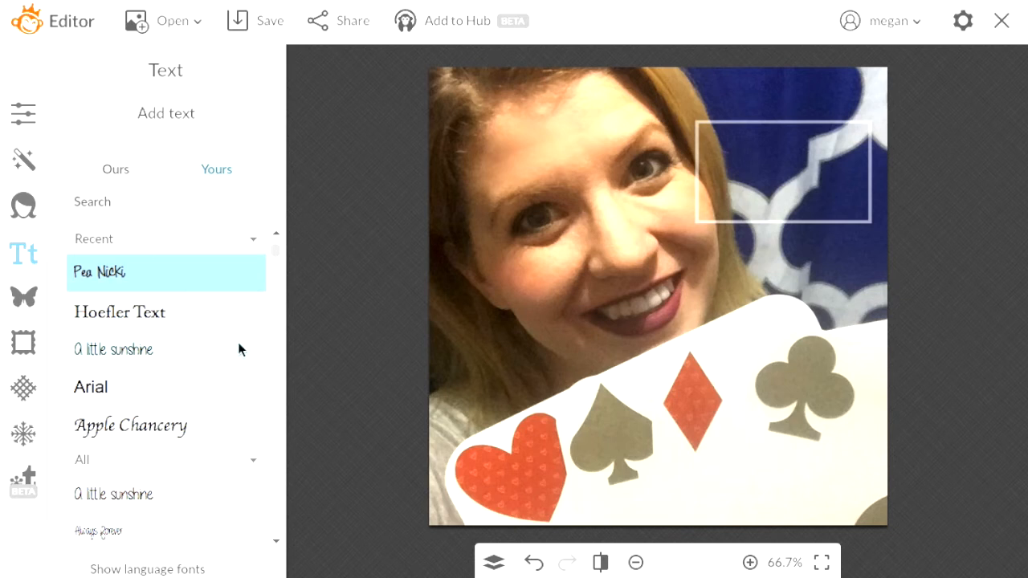
Add a text box reading 'Do You Know' coloured df403a
click(184, 119)
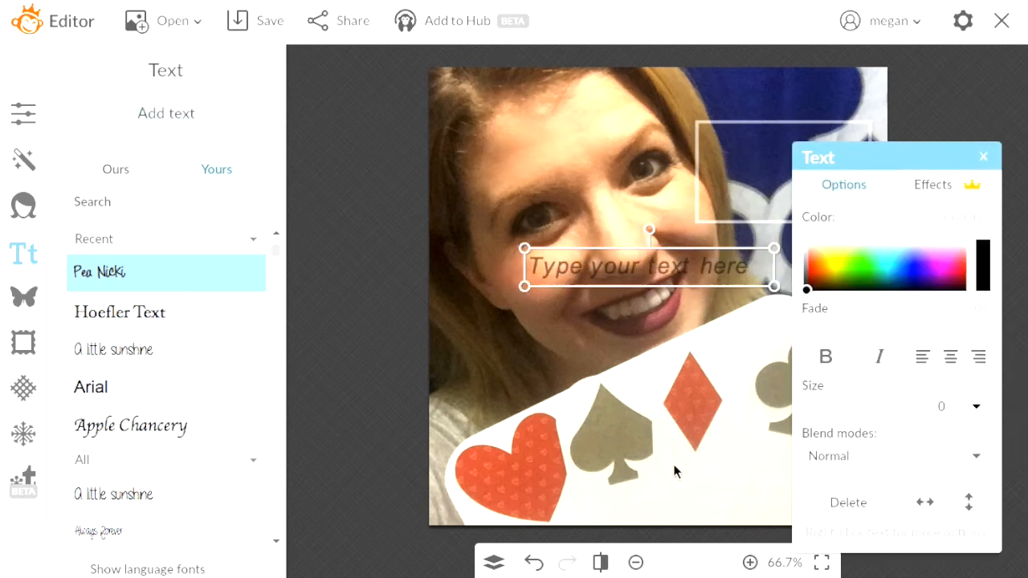
click(696, 268)
text(Do Y)
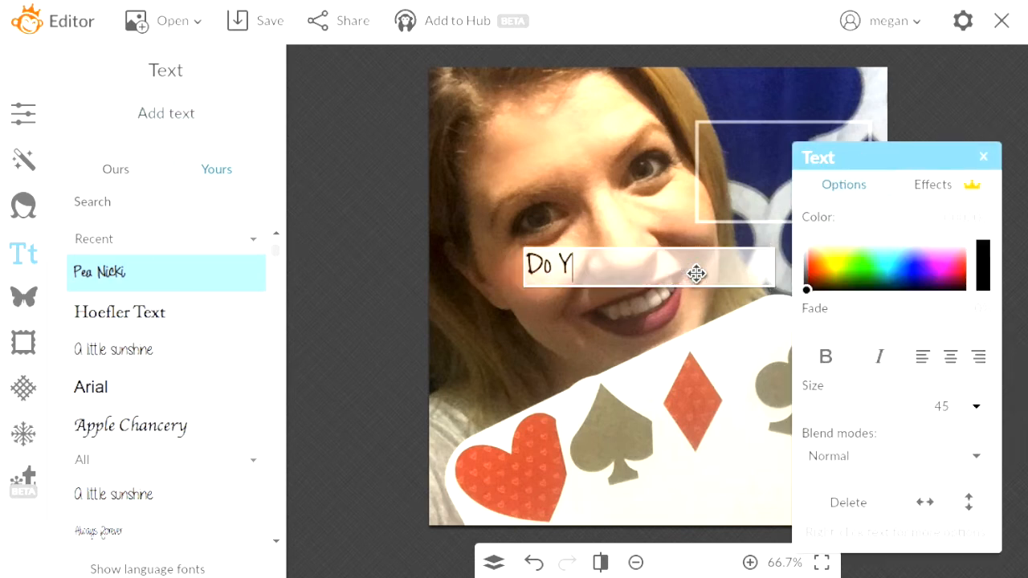
text(ou Know)
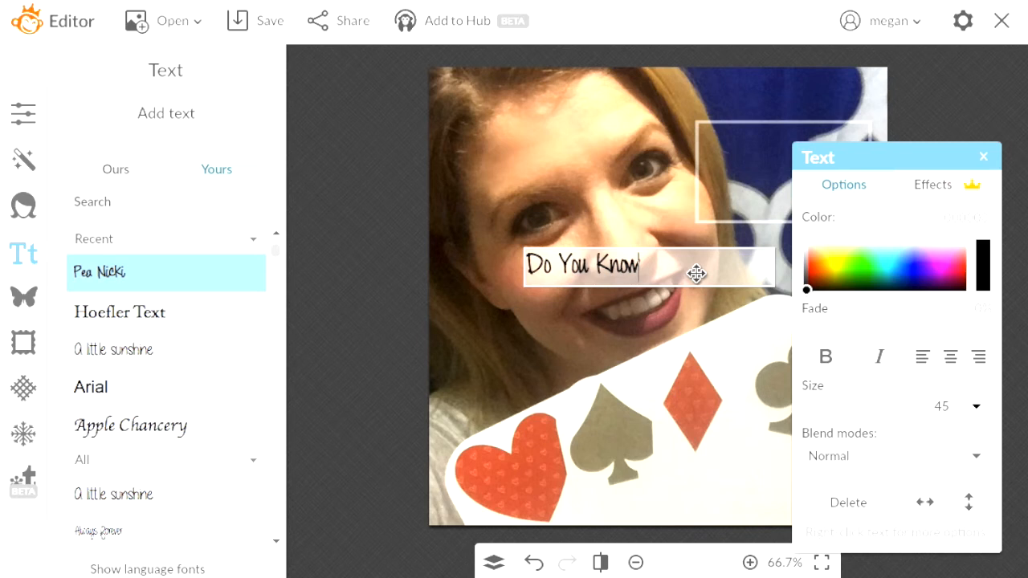
key(ctrl+a)
click(952, 219)
text(df403a)
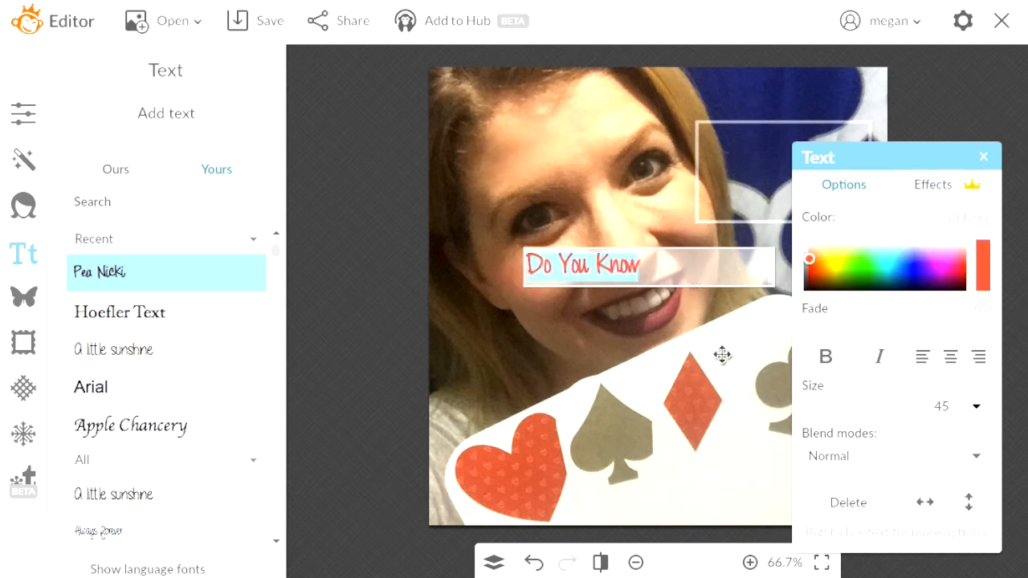
click(687, 446)
Move 'Do You Know' into the upper-right frame, enlarge it to size 64, and add a short drop shadow
drag(609, 261, 804, 138)
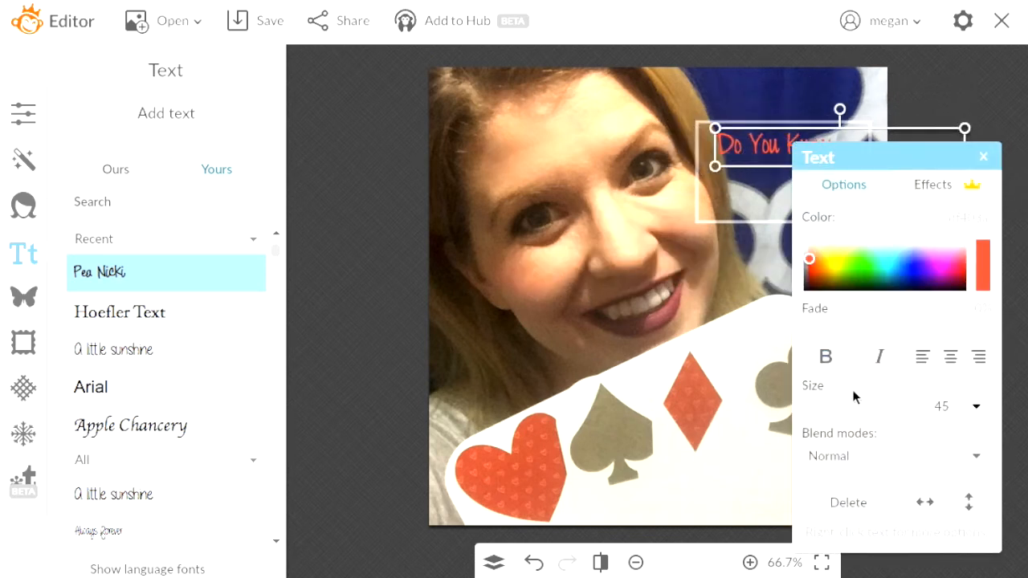
drag(859, 401, 872, 401)
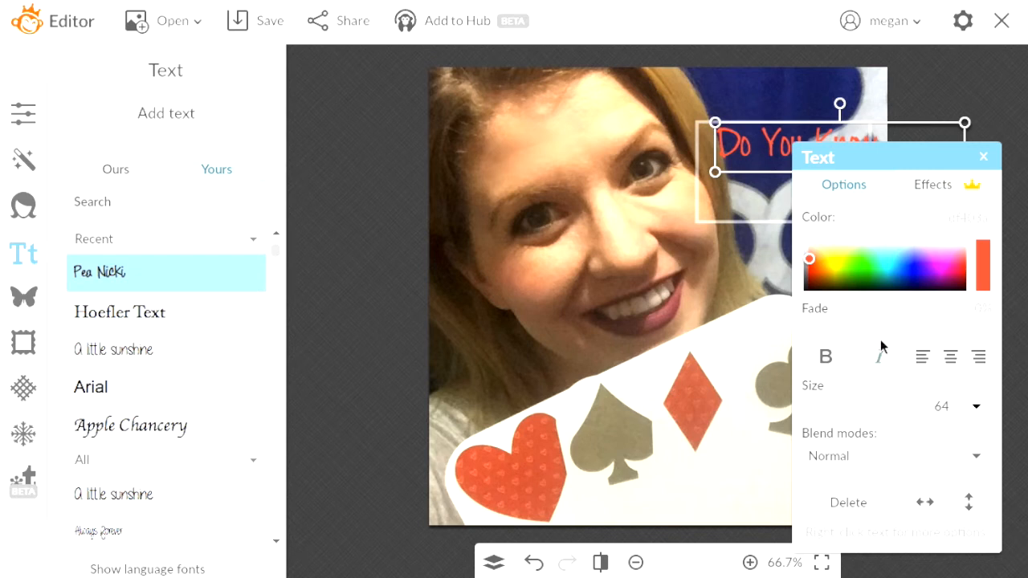
mouse_move(760, 154)
mouse_down()
mouse_move(751, 155)
mouse_move(760, 157)
mouse_up()
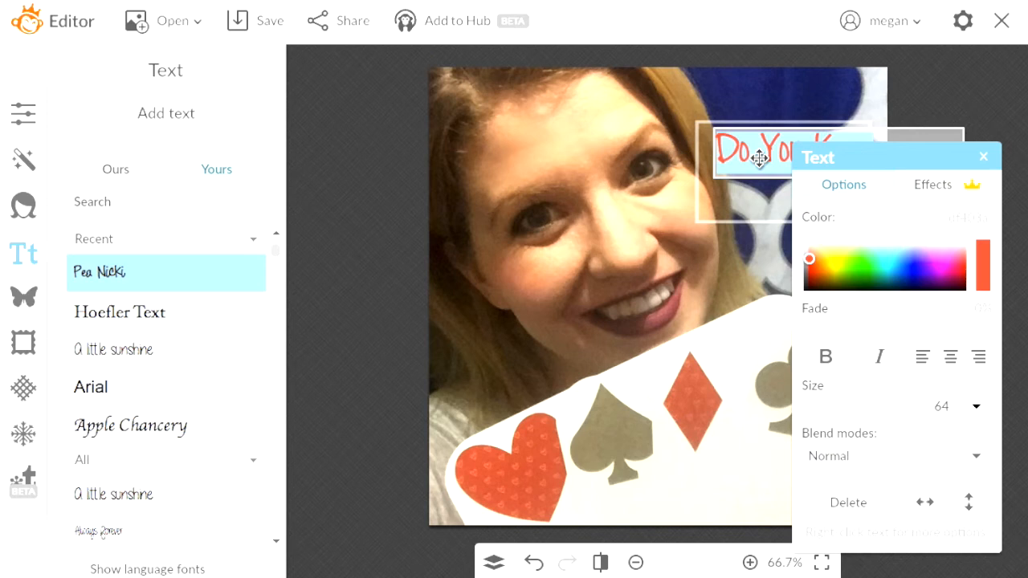
click(922, 184)
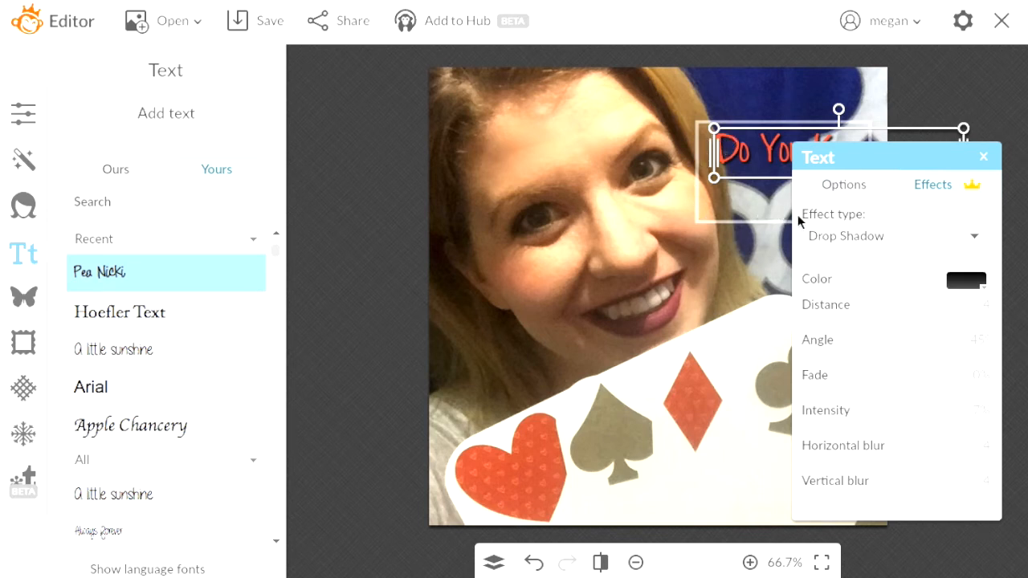
click(825, 322)
click(980, 163)
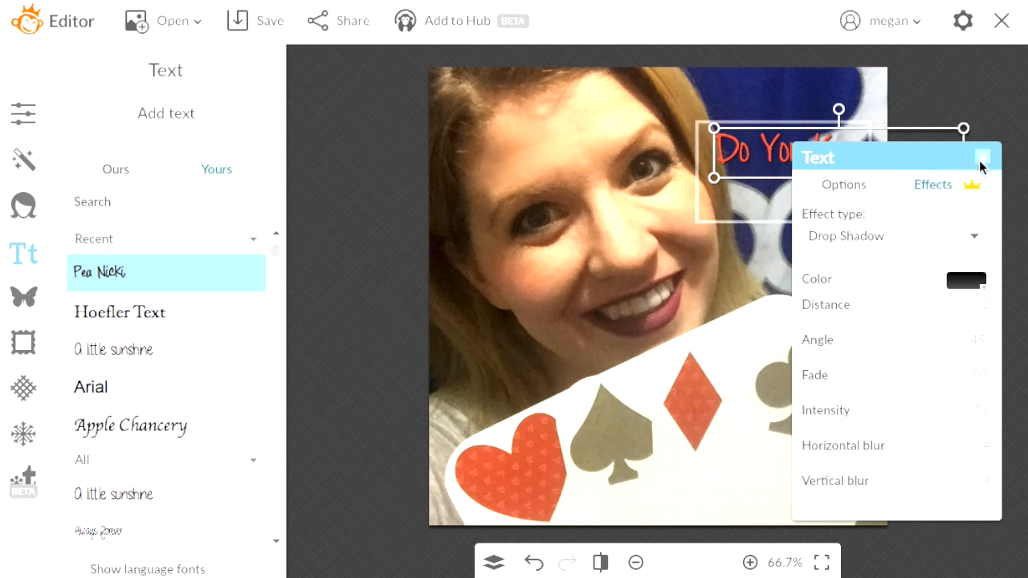
click(174, 121)
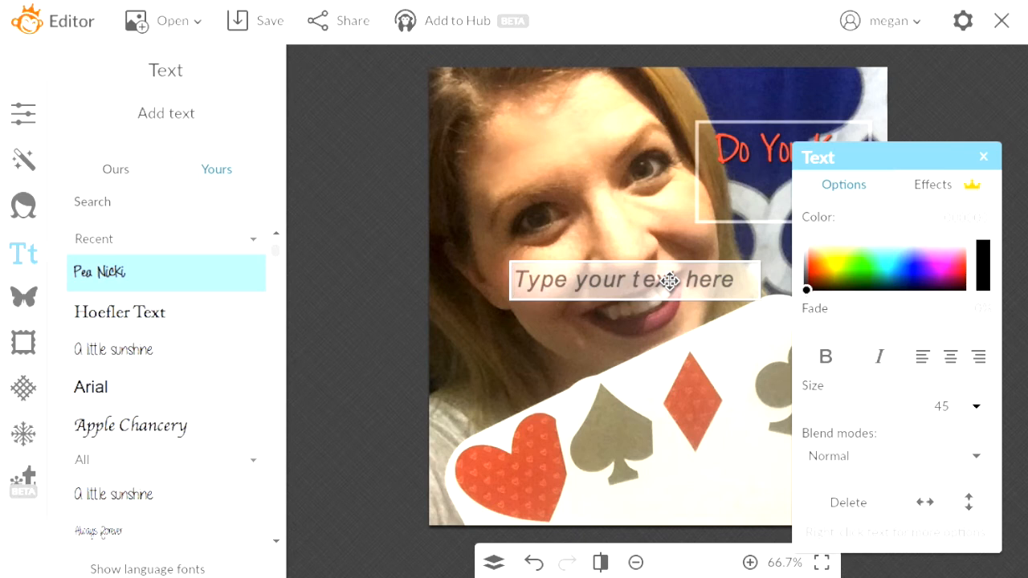
Write centred two-line Hoefler Text 'Your Card?' / '4 Personality Types'
click(134, 310)
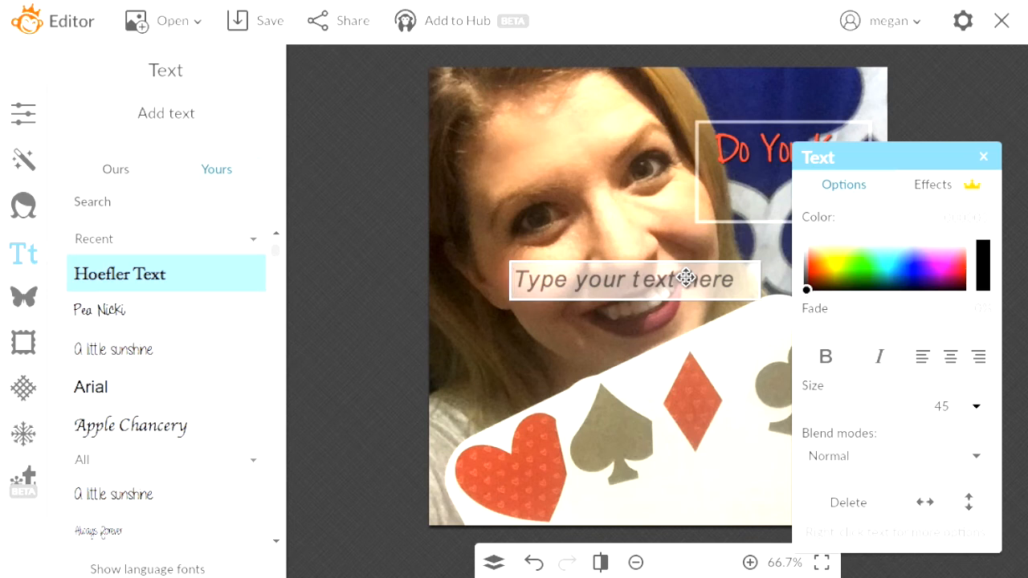
text(Your Card?)
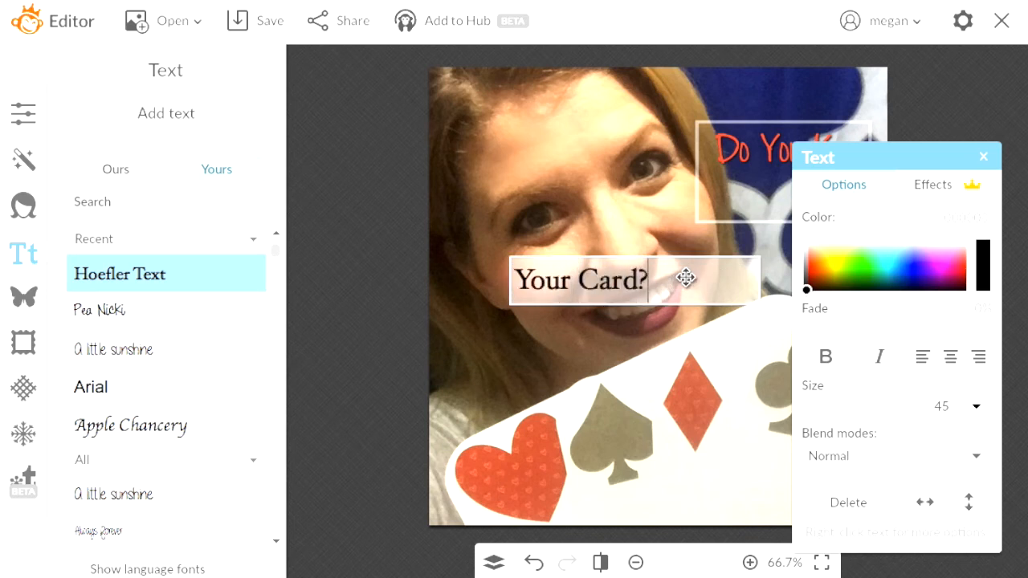
key(Return)
text(4 Personality Types)
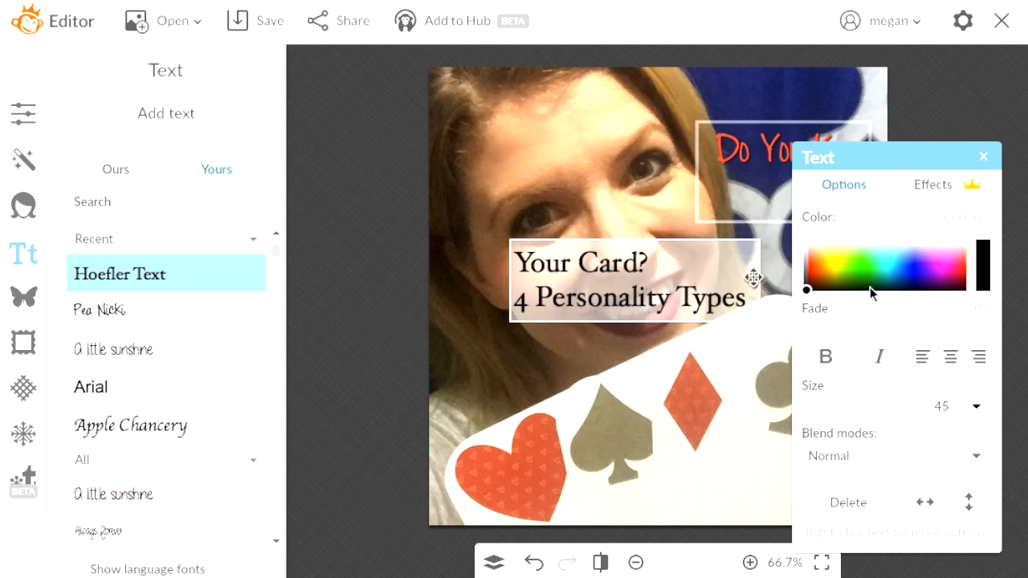
click(951, 356)
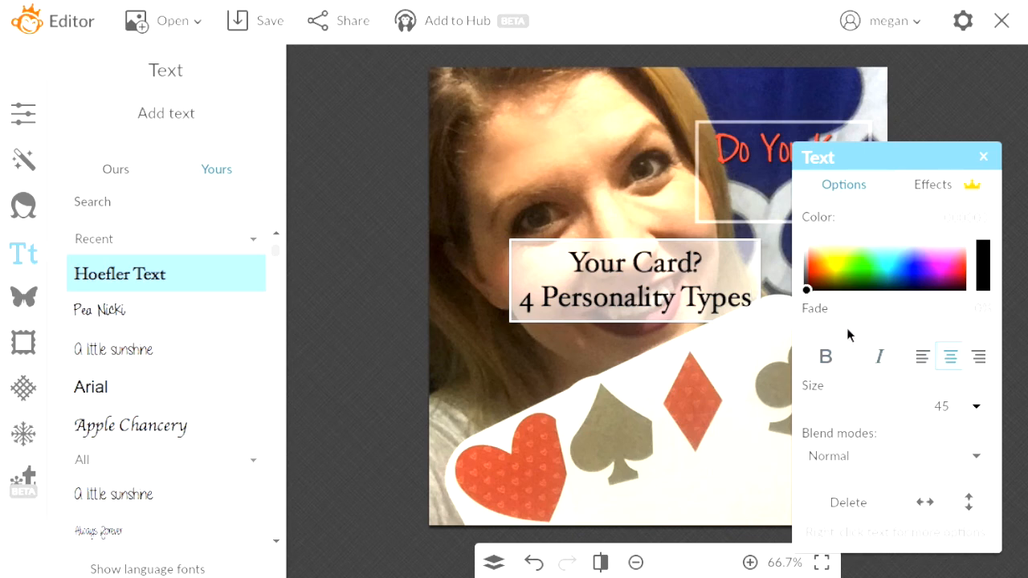
Shrink the two-line text to size 31, place it just under 'Do You Know', and make it white
drag(860, 400, 850, 400)
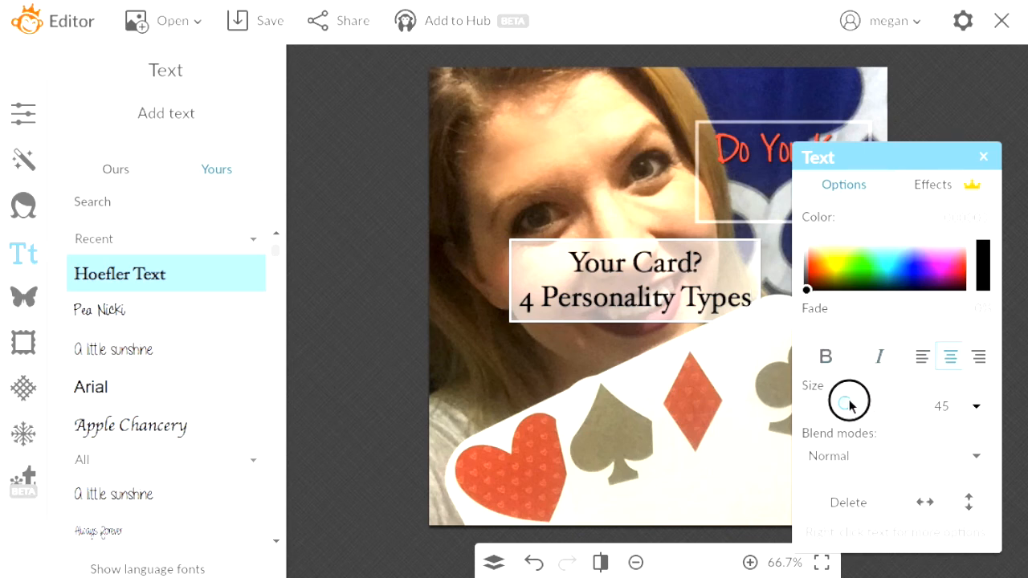
drag(616, 298, 751, 239)
drag(644, 261, 696, 245)
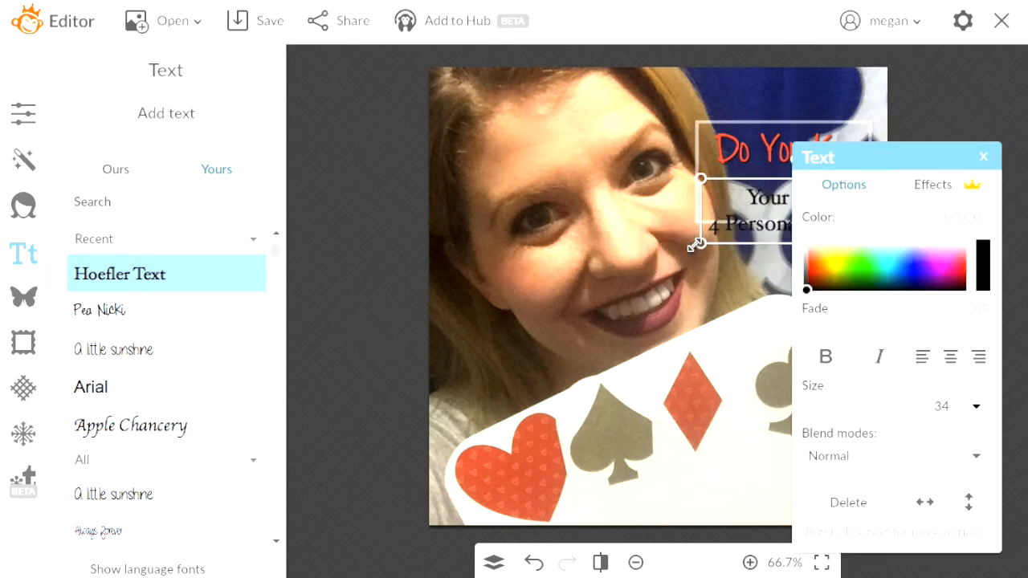
drag(769, 212, 751, 211)
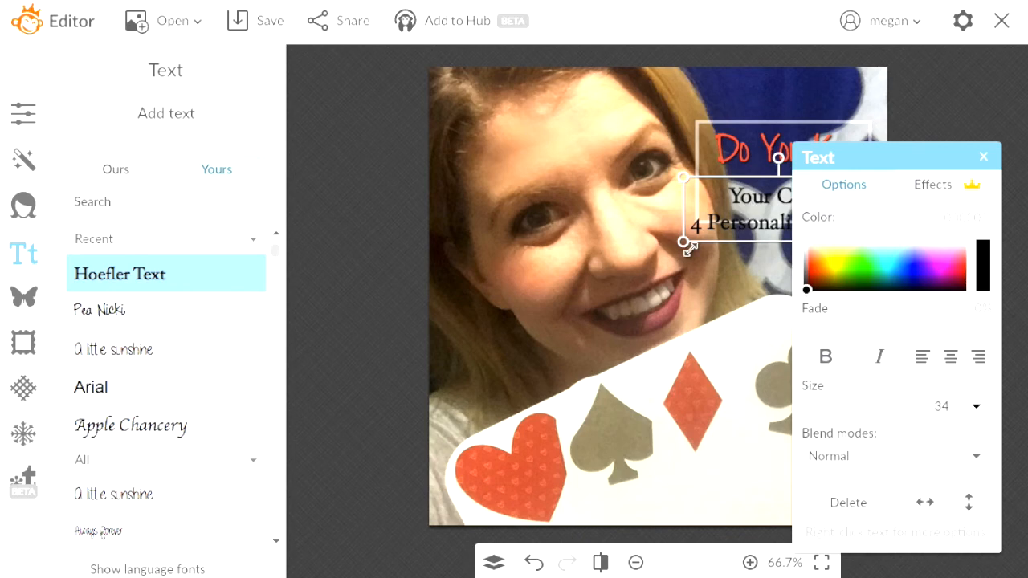
drag(680, 248, 696, 244)
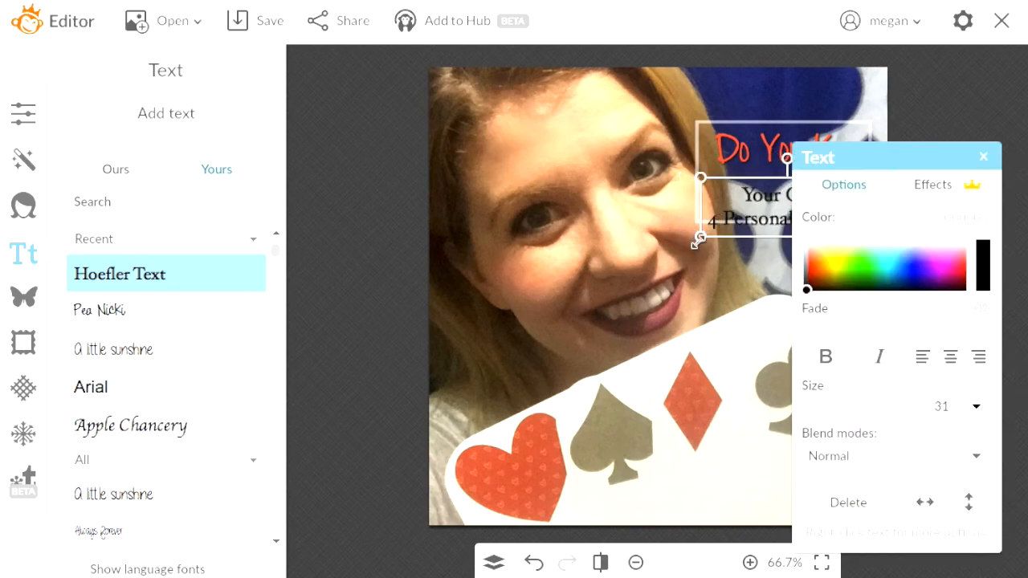
drag(767, 221, 765, 204)
drag(804, 251, 795, 229)
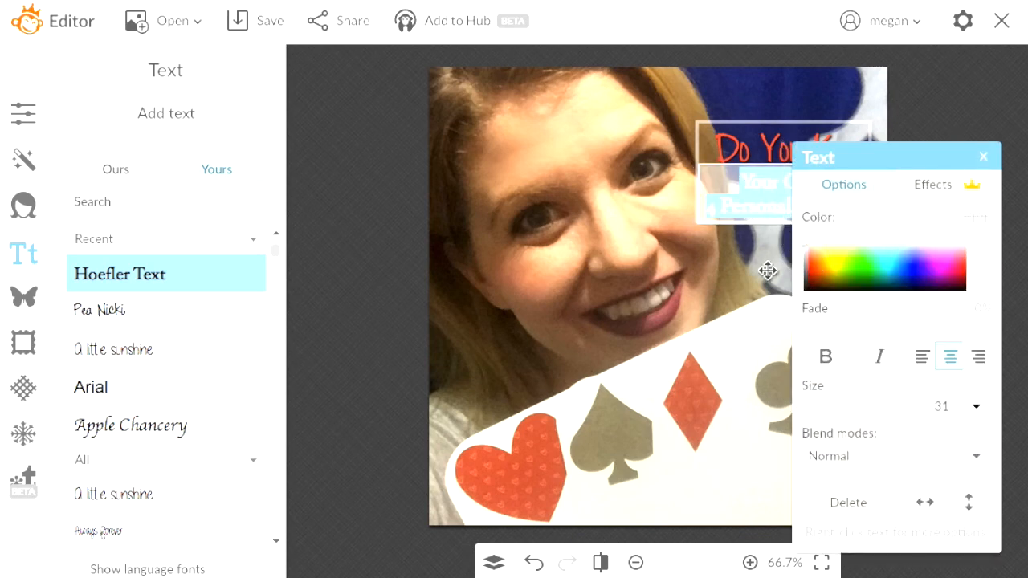
Make the 'Your Card?' text's drop shadow grey with a shorter distance
click(714, 277)
click(792, 197)
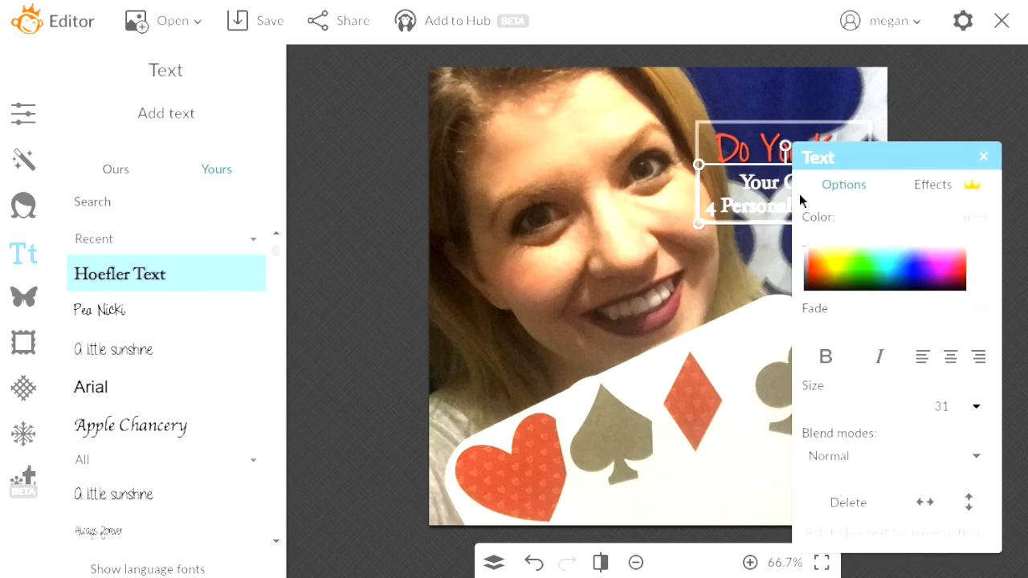
click(901, 189)
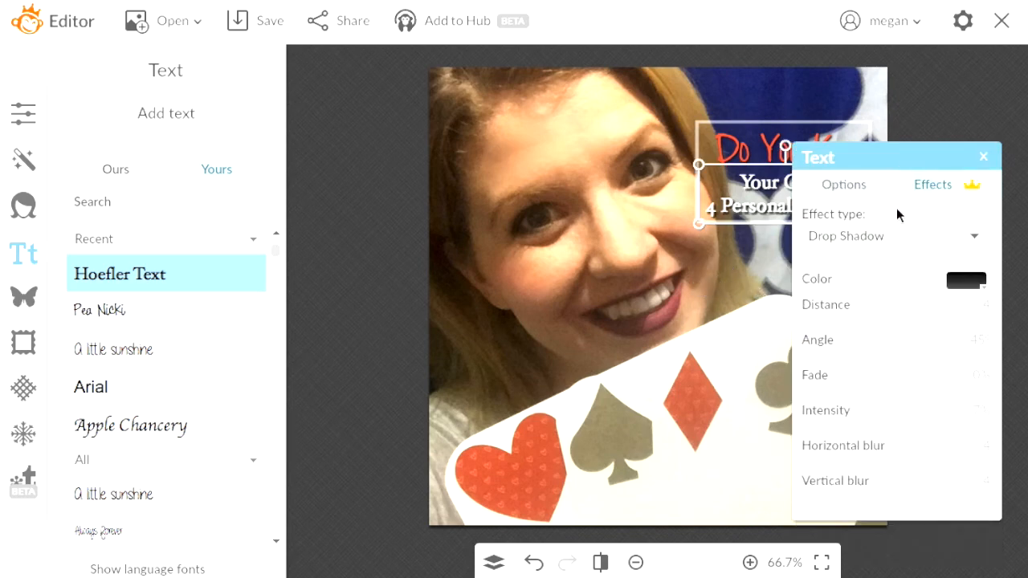
click(966, 281)
click(865, 382)
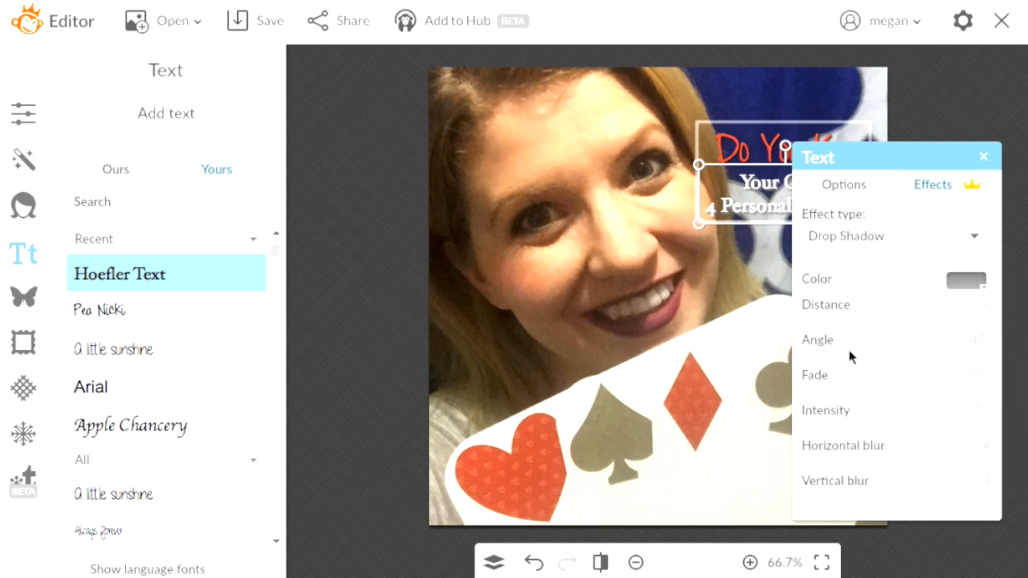
click(707, 331)
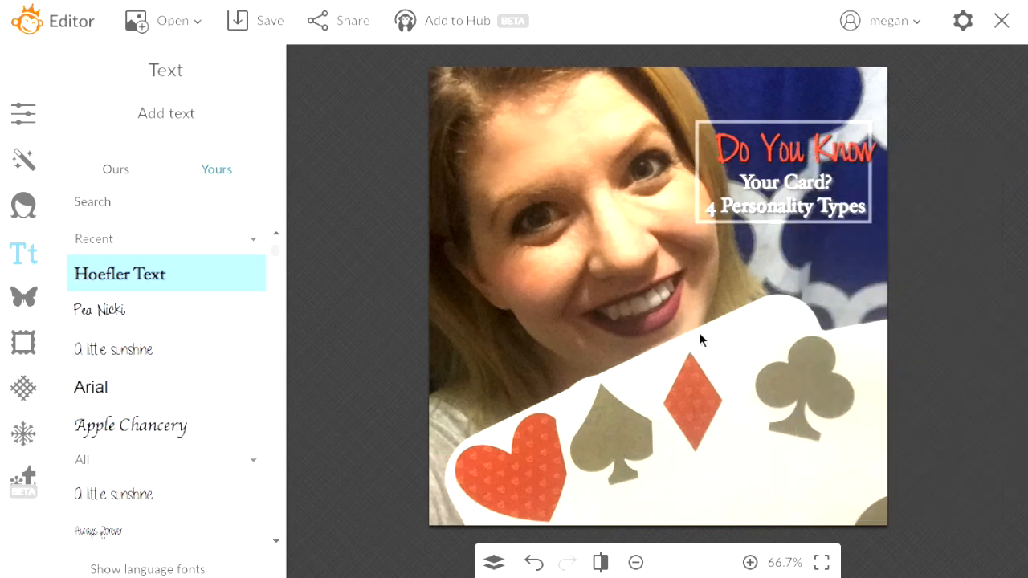
click(804, 203)
click(932, 193)
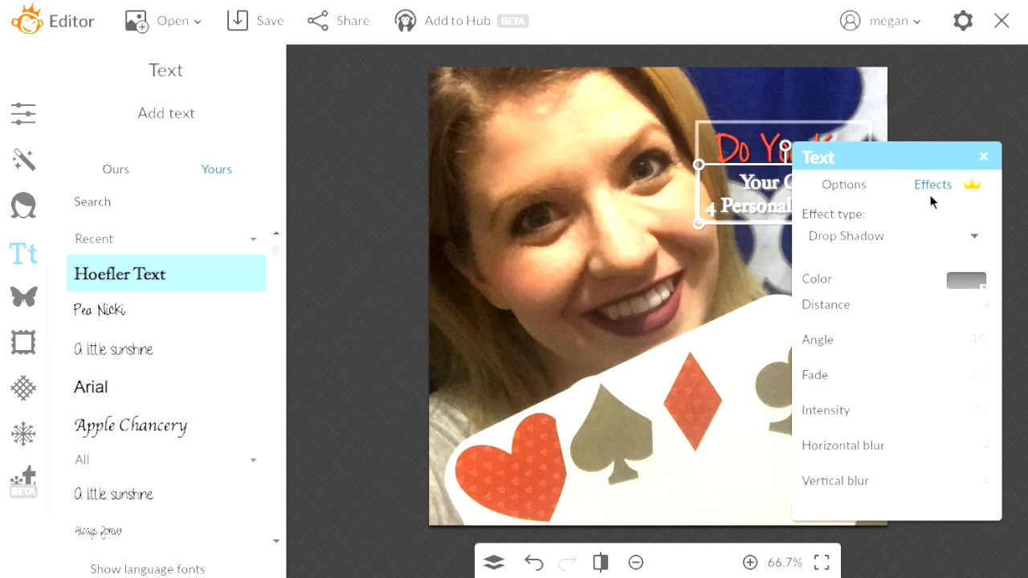
click(820, 322)
click(711, 321)
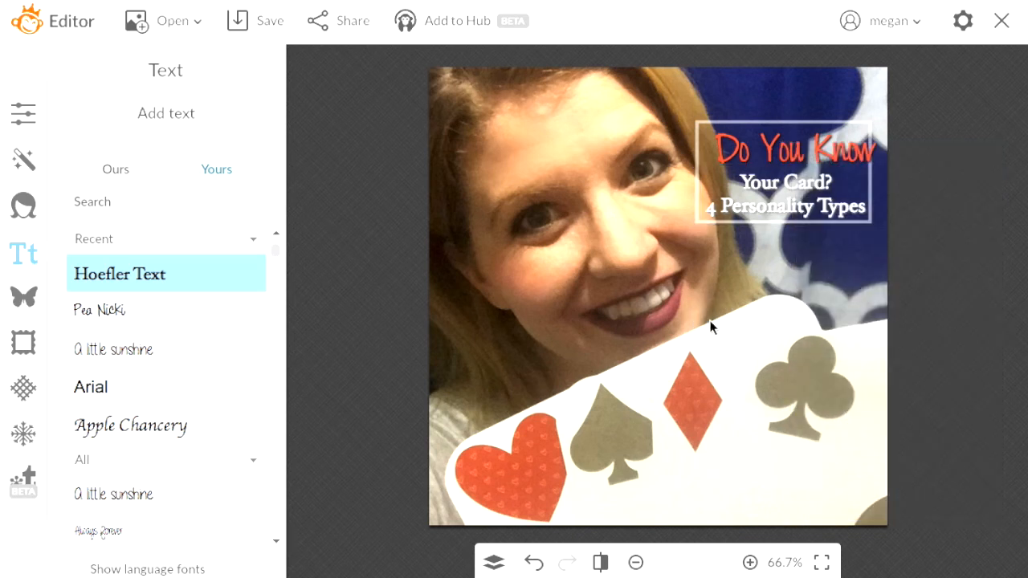
Nudge the 'Your Card?' text up slightly and check both title blocks' placement
click(773, 207)
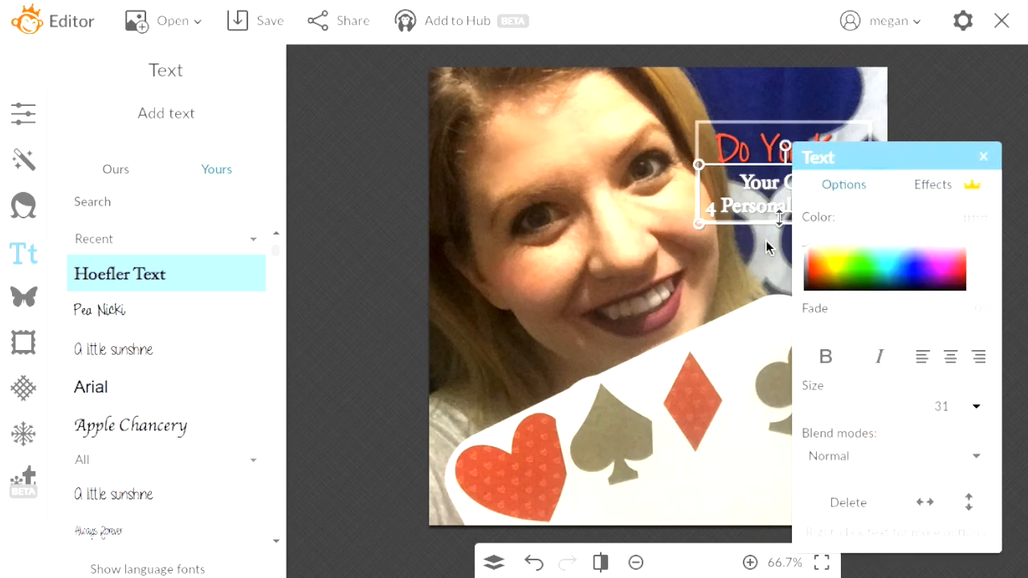
key(Up)
key(Up)
key(Up)
key(Up)
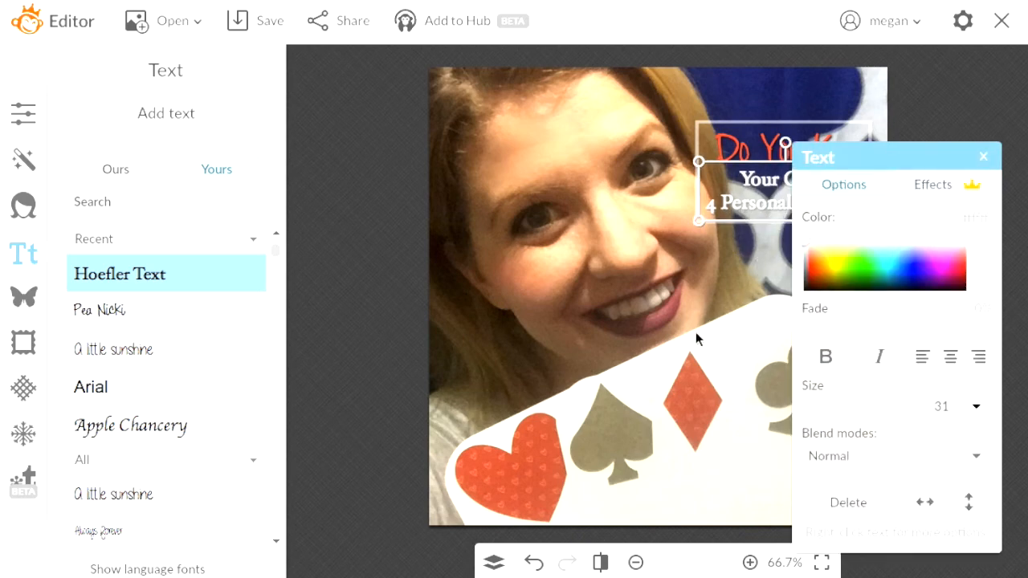
click(696, 332)
click(733, 207)
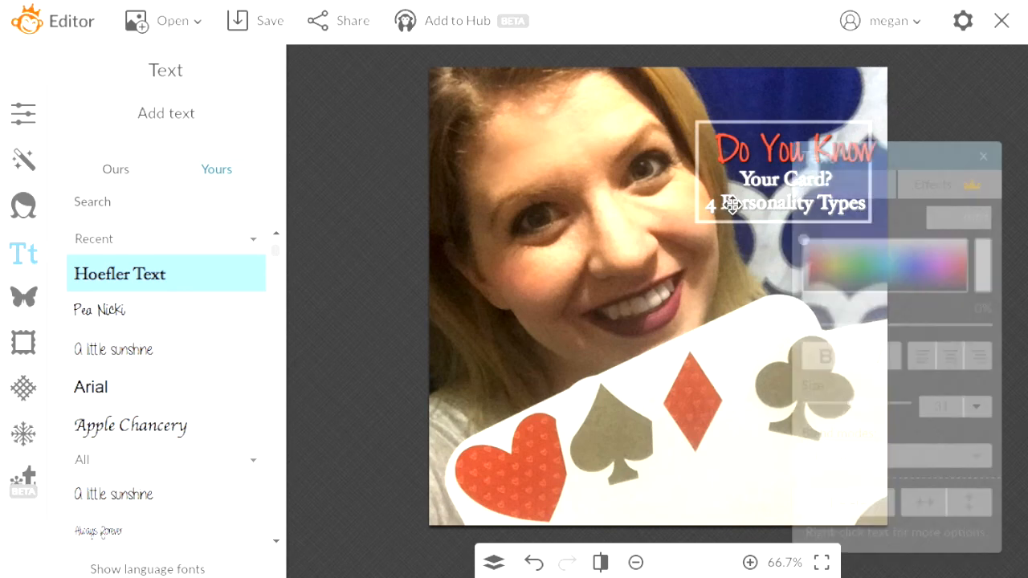
click(649, 306)
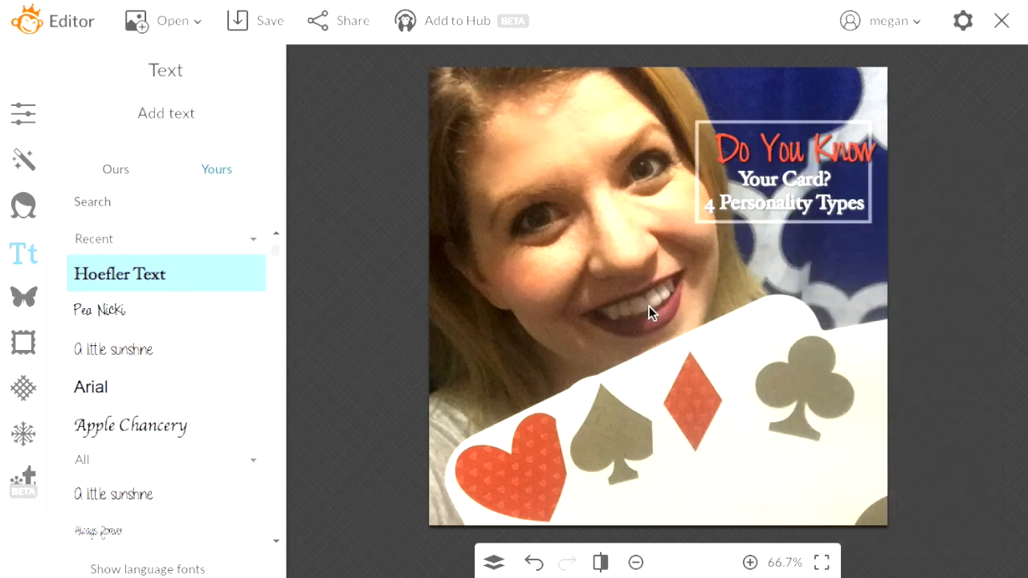
click(773, 150)
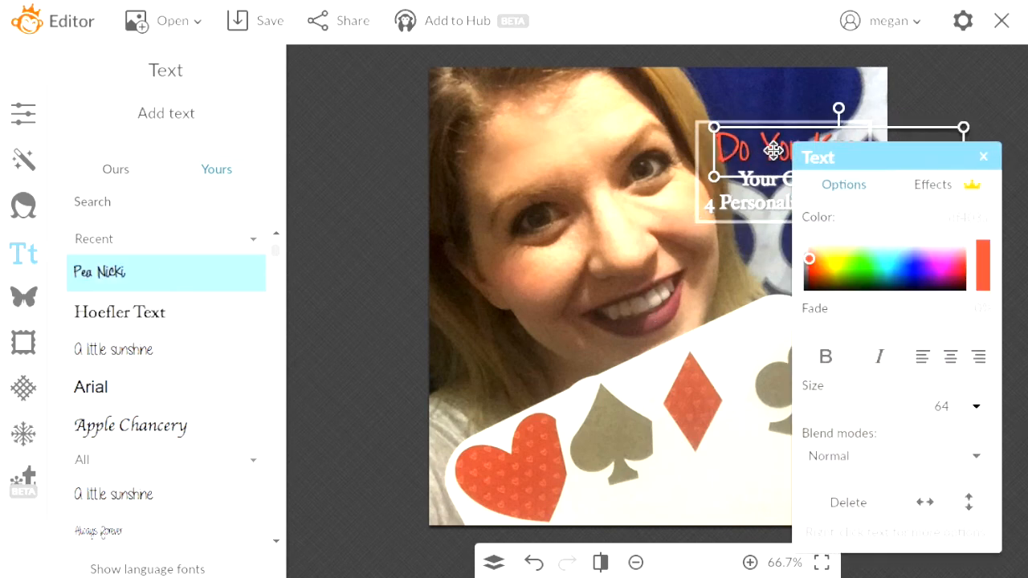
click(715, 337)
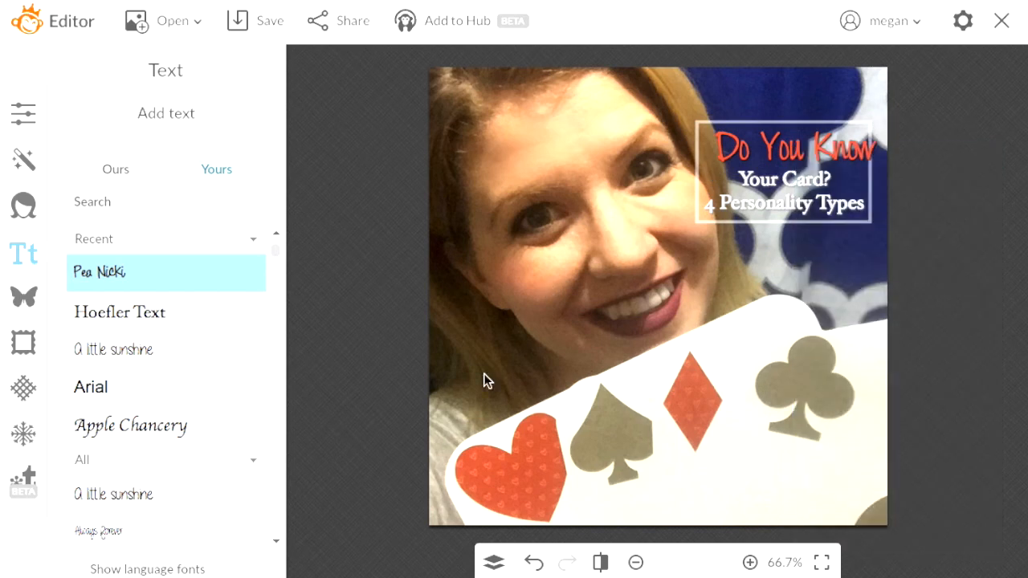
Save the image to the computer as PNG 'Personality Card Types' in the Cards Personality folder
click(297, 22)
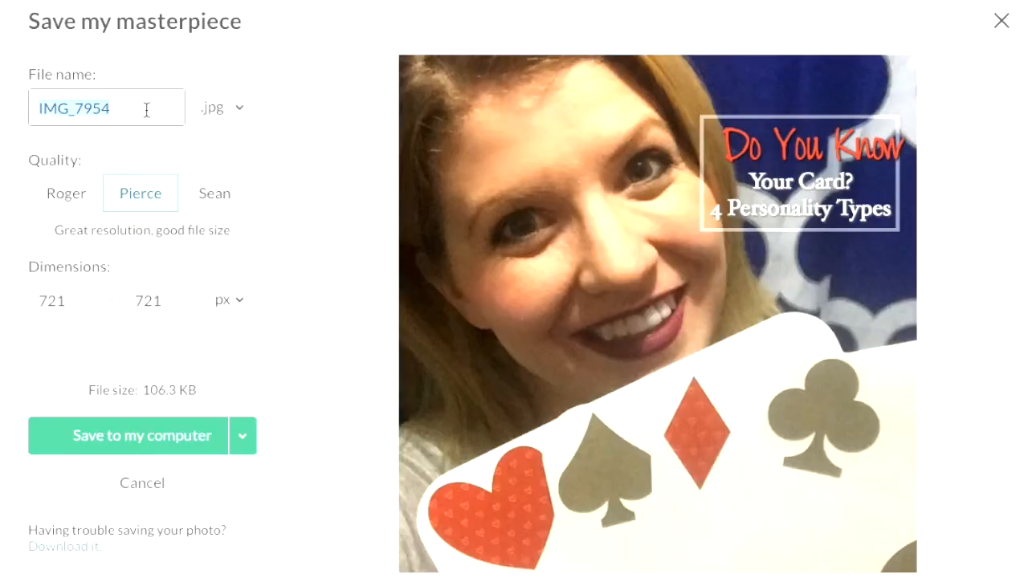
text(Personalit)
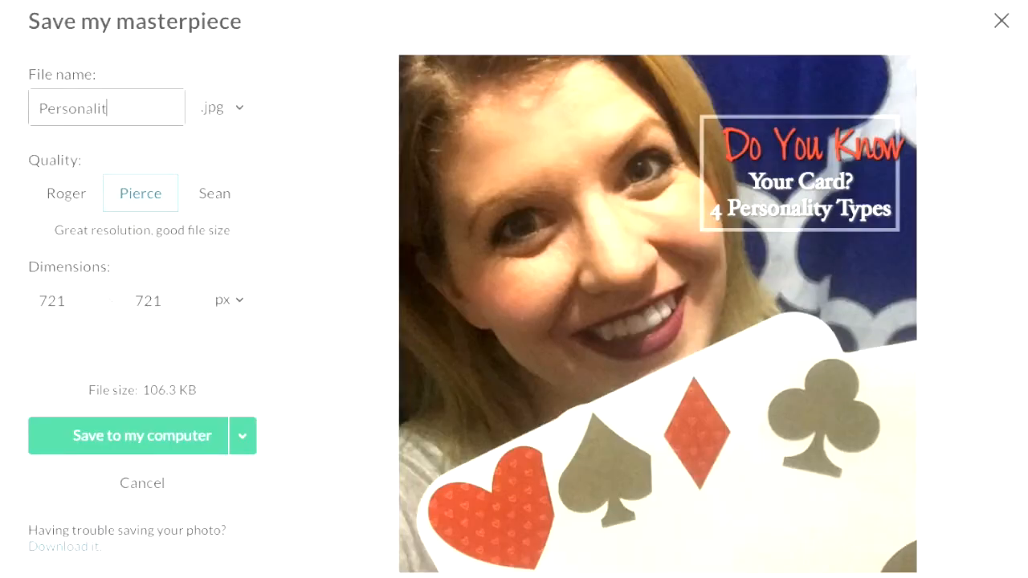
text(y Card TYpe)
key(BackSpace)
key(BackSpace)
key(BackSpace)
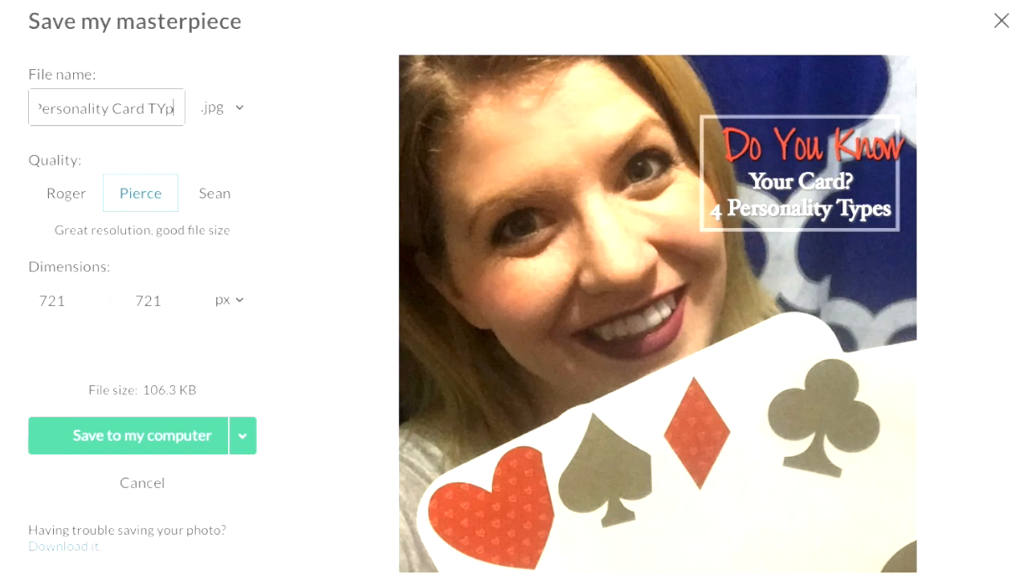
text(yype)
key(BackSpace)
key(BackSpace)
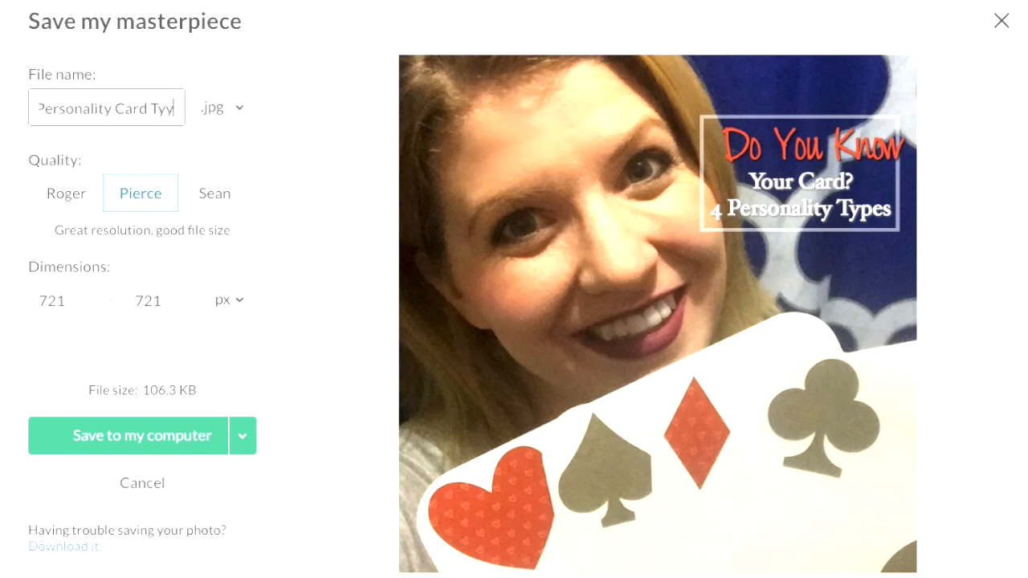
key(BackSpace)
text(pes)
click(212, 110)
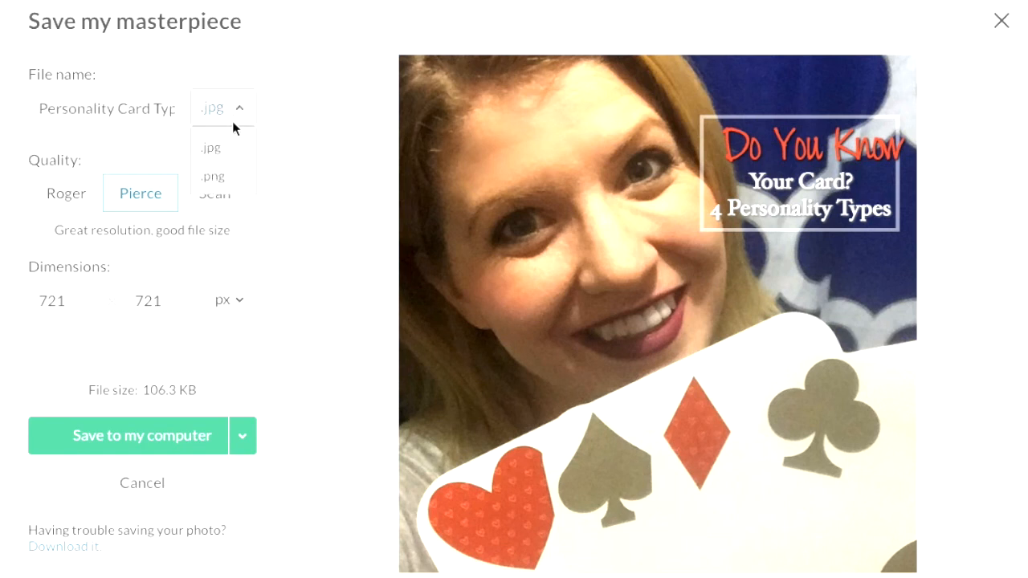
click(212, 176)
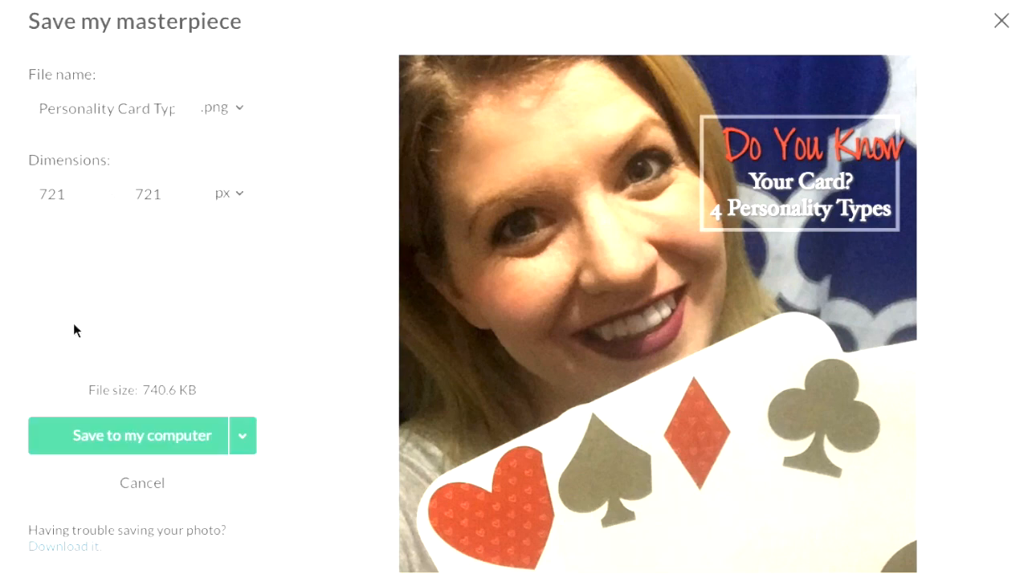
click(180, 442)
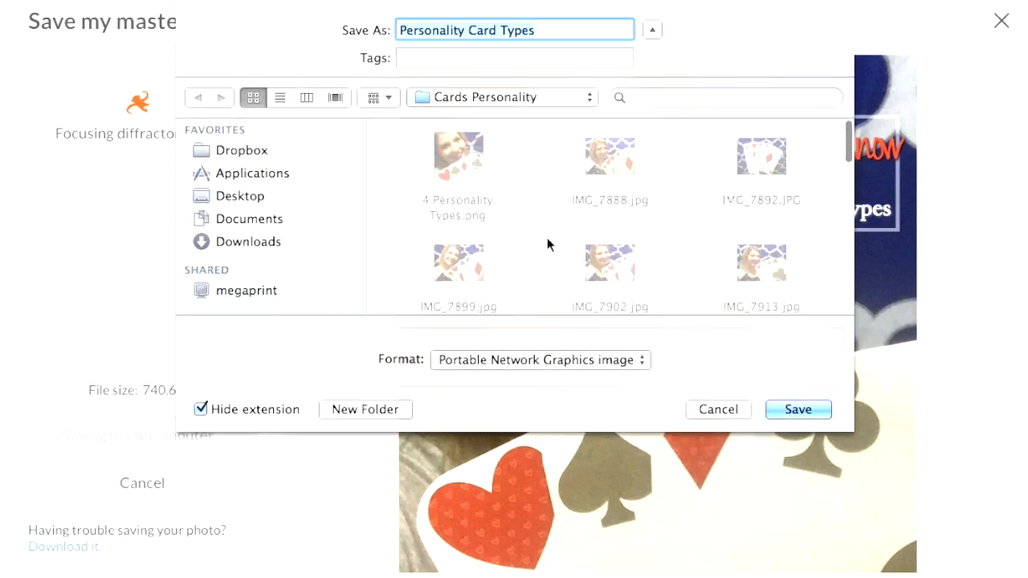
click(805, 417)
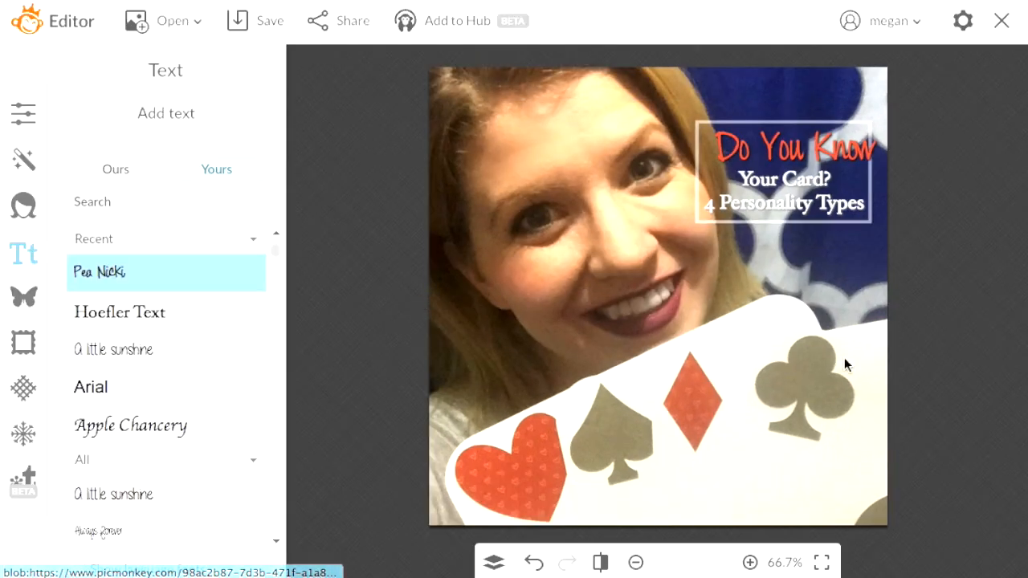